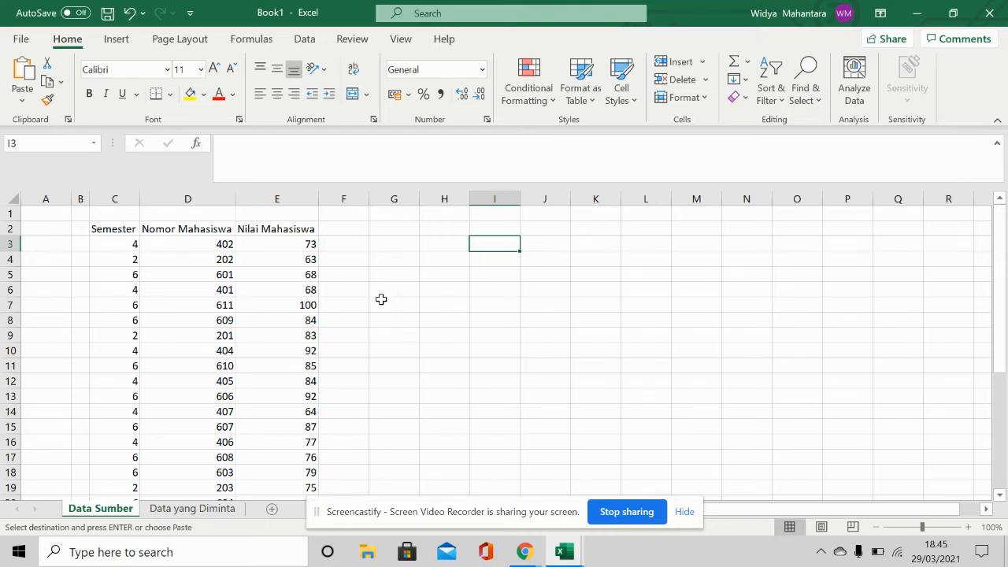
# - Enter the labels Vlookup in cell G2 and Hlookup in cell H2 of the Data Sumber sheet
pyautogui.scroll(-1, 381, 299)
pyautogui.scroll(1, 381, 299)
pyautogui.click(393, 226)
pyautogui.write('Vl')
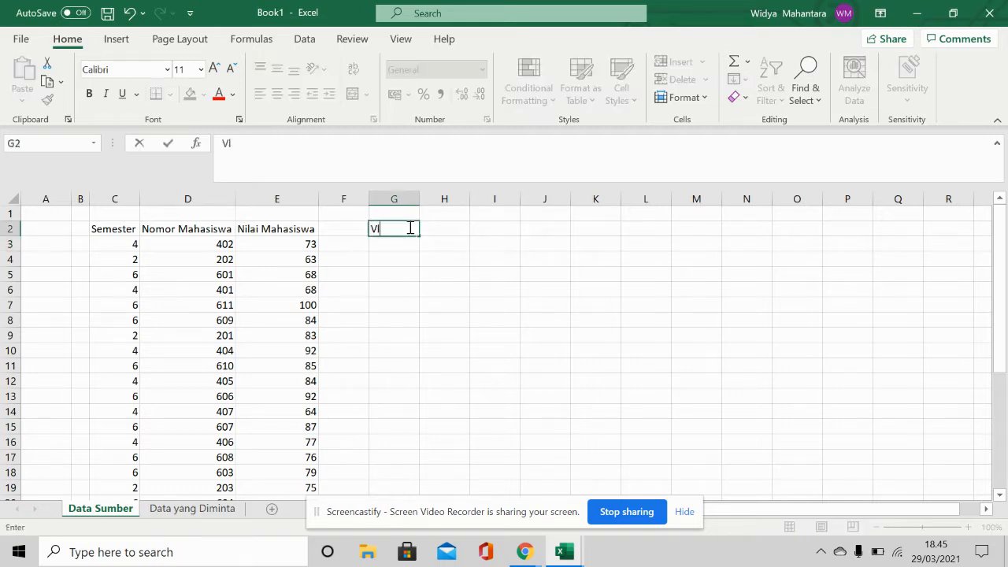
pyautogui.write('ookup')
pyautogui.press('Return')
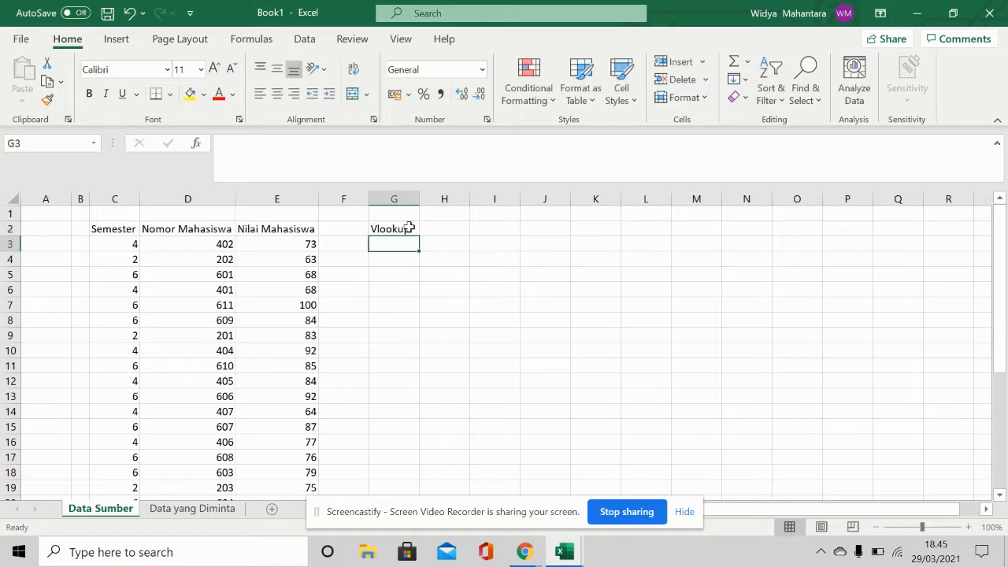
pyautogui.press('Right')
pyautogui.press('Up')
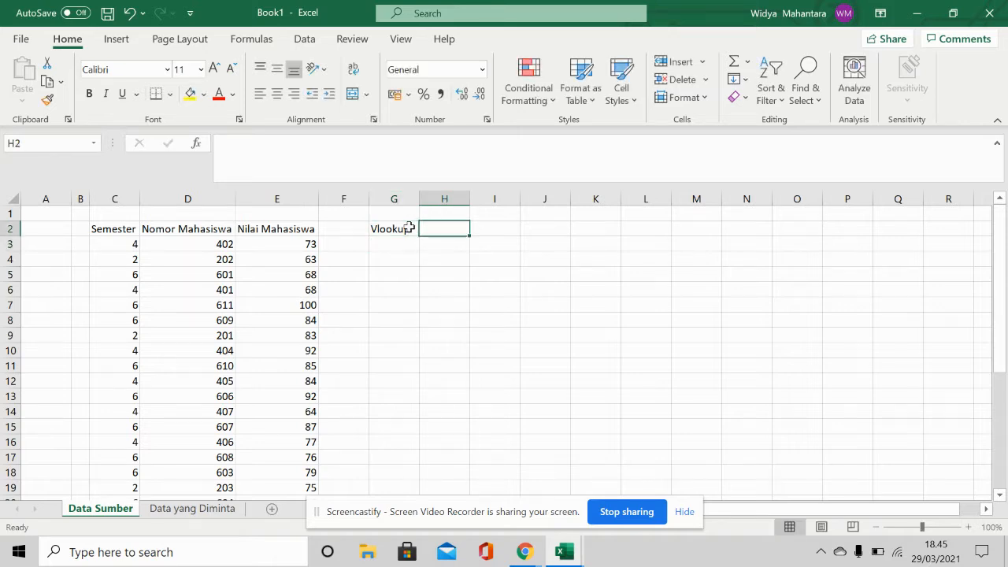
pyautogui.write('Hlookup')
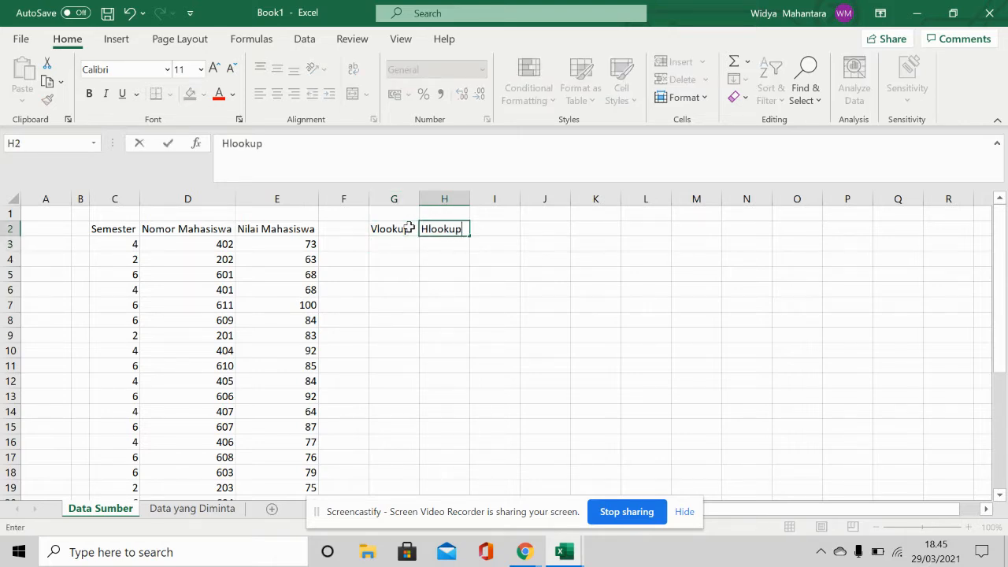
pyautogui.press('Return')
# - Write Vertical Lookup in cell G3, below the Vlookup label
pyautogui.click(394, 228)
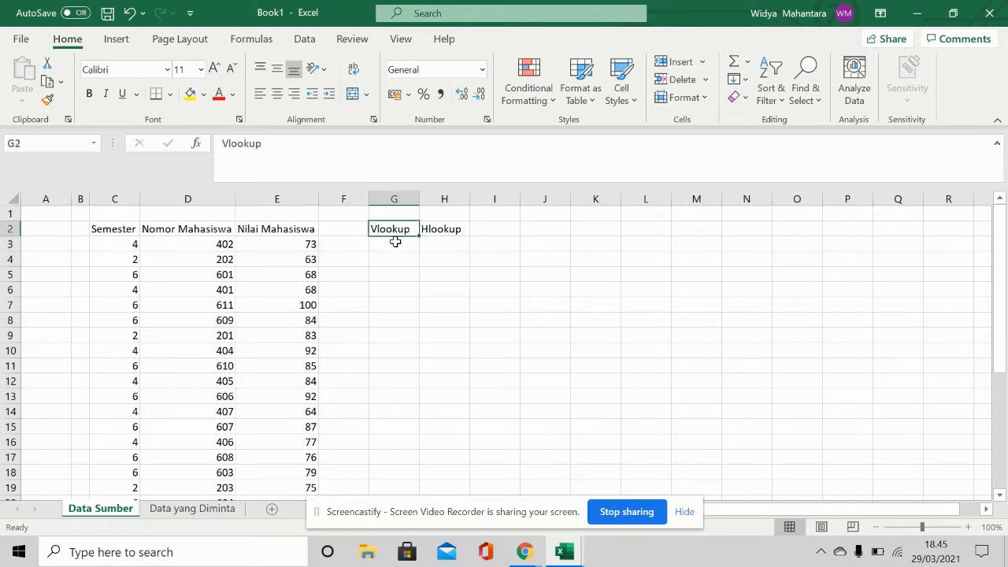
pyautogui.click(396, 244)
pyautogui.write('Vert')
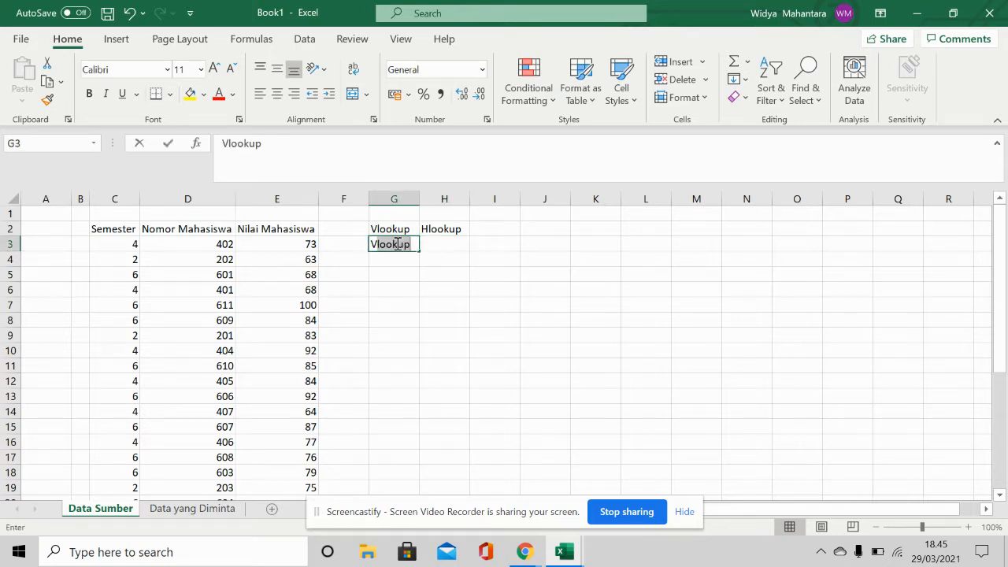
pyautogui.write('ical Look')
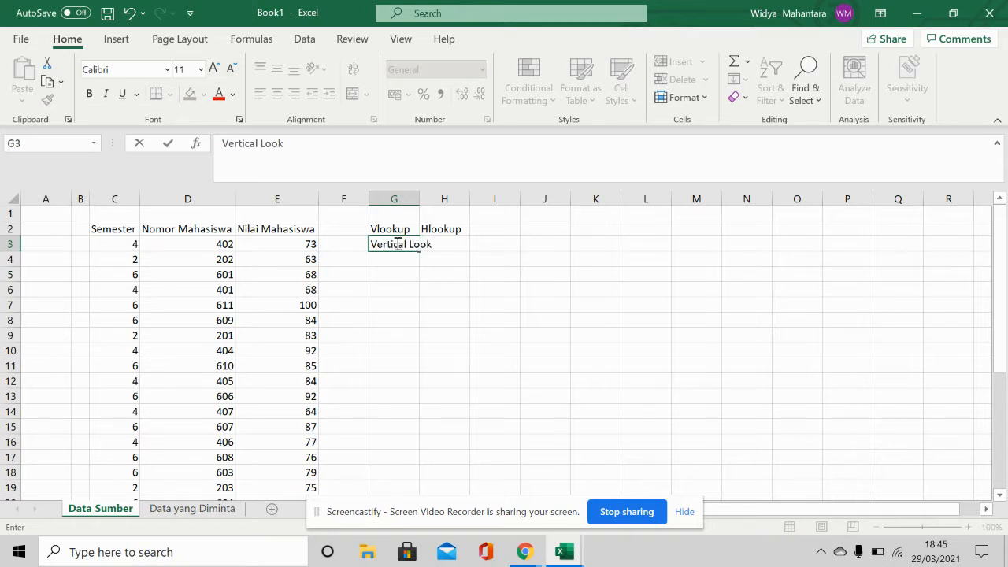
pyautogui.write('up')
pyautogui.press('Return')
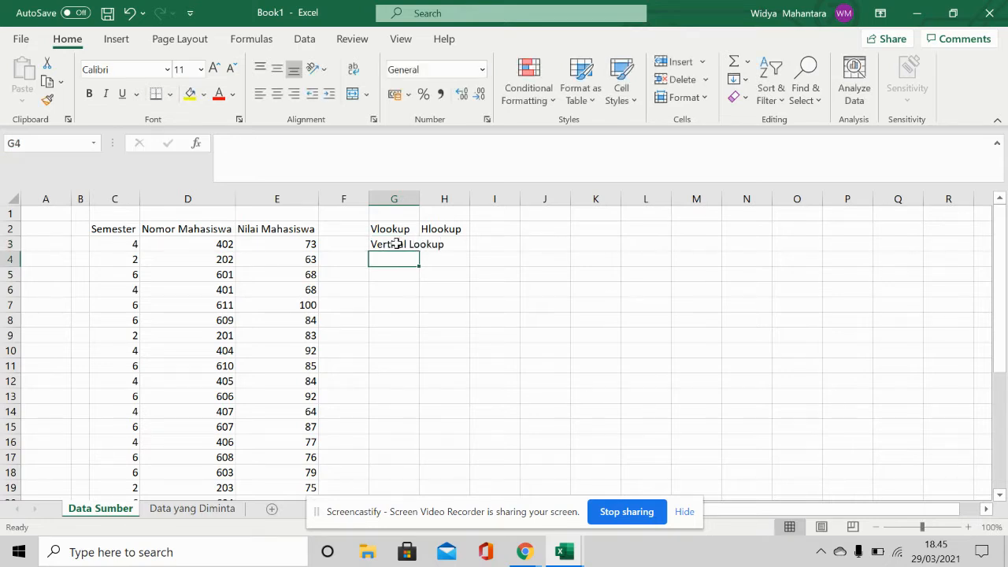
pyautogui.click(397, 244)
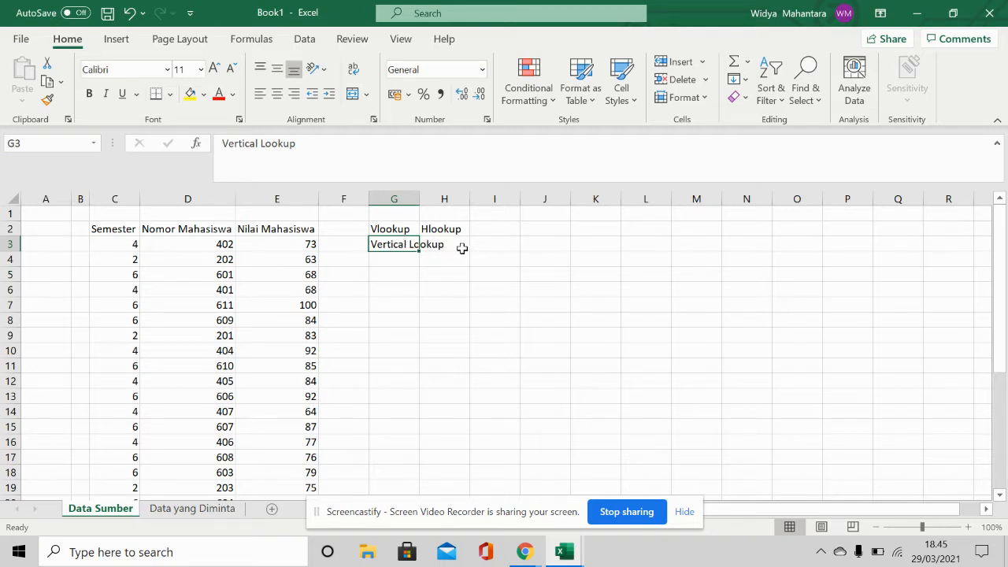
# - Examine the vertical layout of the Semester, Nomor Mahasiswa and Nilai Mahasiswa columns in the source table
pyautogui.click(130, 228)
pyautogui.click(131, 242)
pyautogui.click(130, 259)
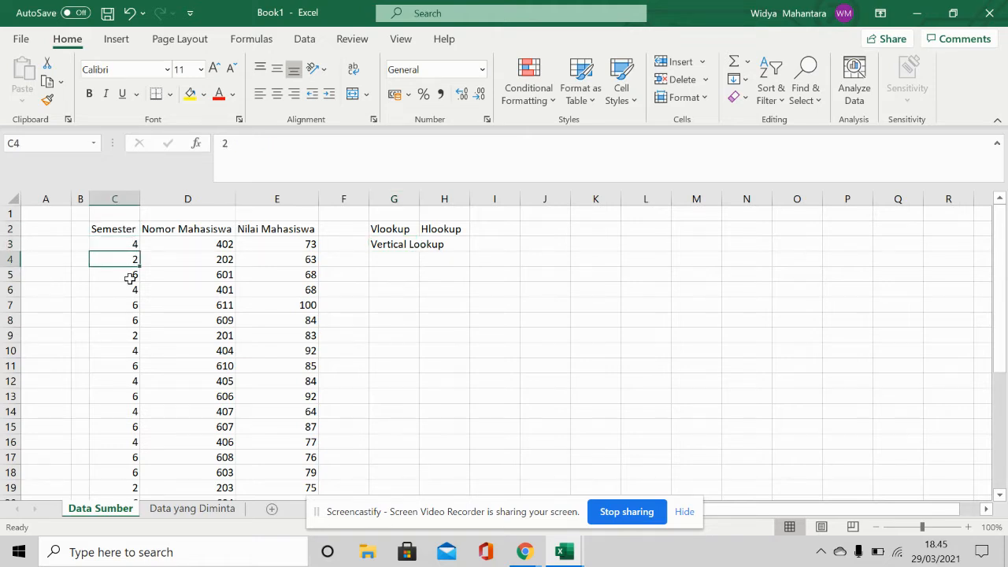
pyautogui.click(130, 303)
pyautogui.moveTo(124, 246); pyautogui.dragTo(131, 486)
pyautogui.scroll(3, 189, 355)
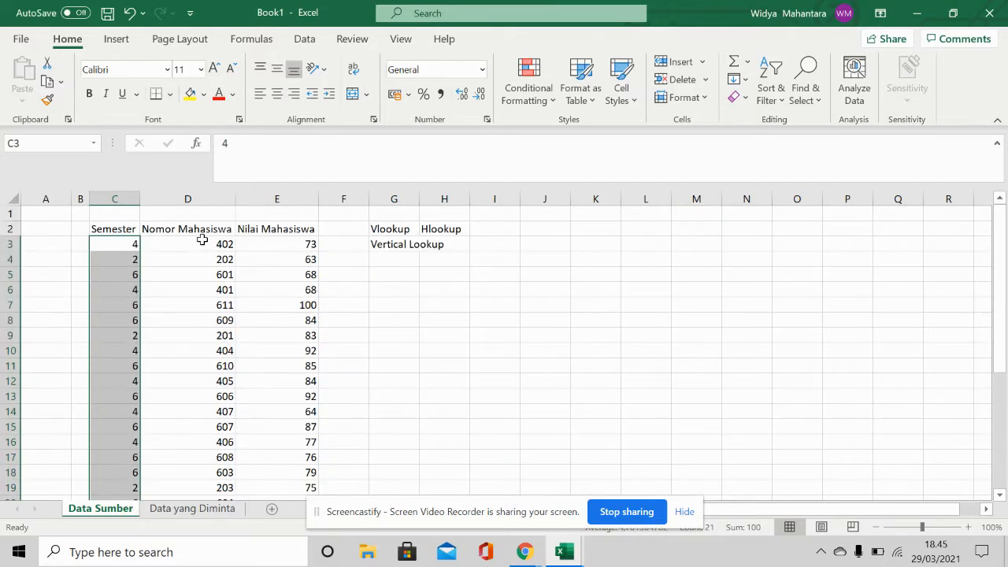
pyautogui.moveTo(203, 240); pyautogui.dragTo(217, 476)
pyautogui.scroll(2, 283, 259)
pyautogui.moveTo(281, 246); pyautogui.dragTo(302, 473)
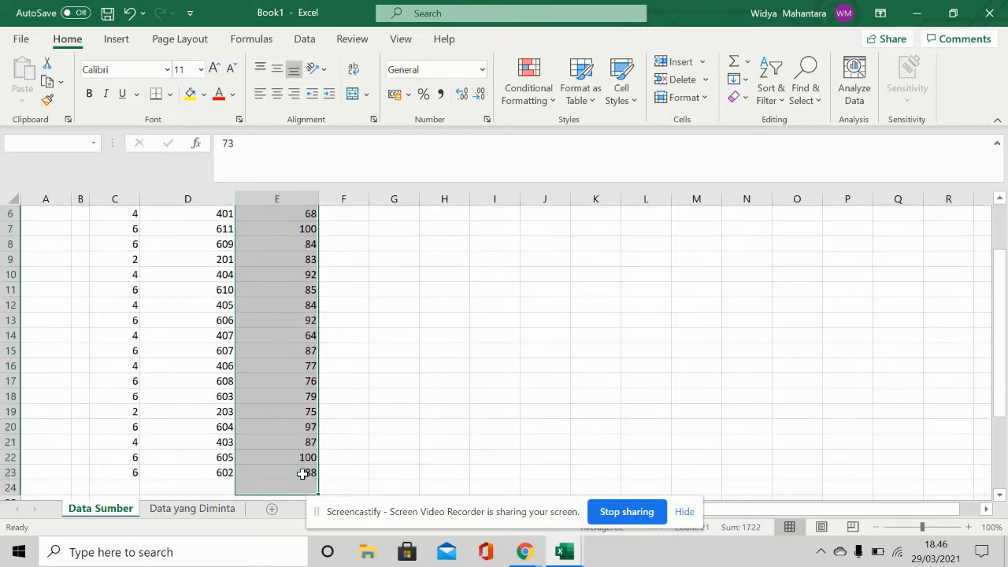
pyautogui.scroll(2, 441, 237)
# - Write Horizontal Lookup in cell G4, below the Vertical Lookup note
pyautogui.click(381, 256)
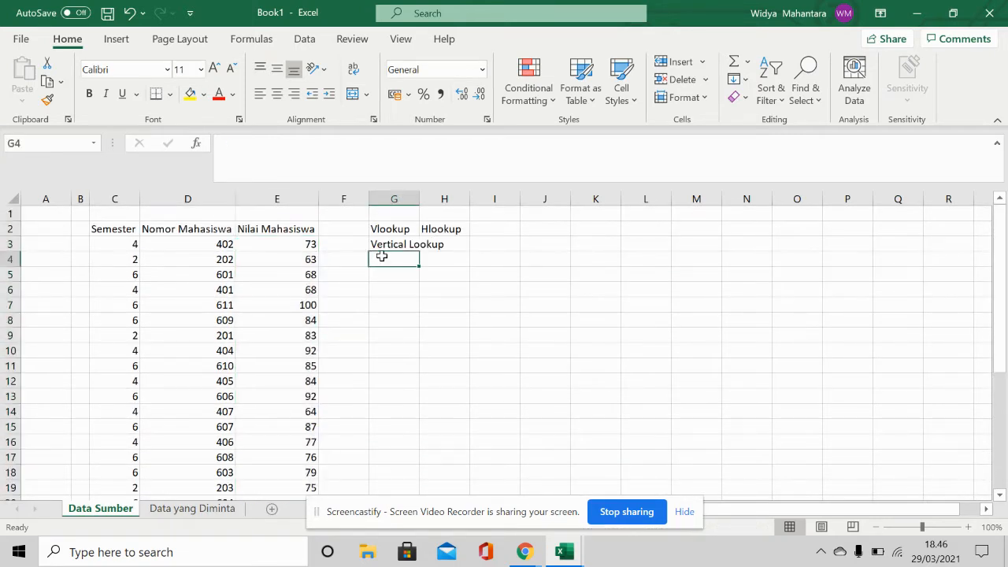
pyautogui.write('Horizo')
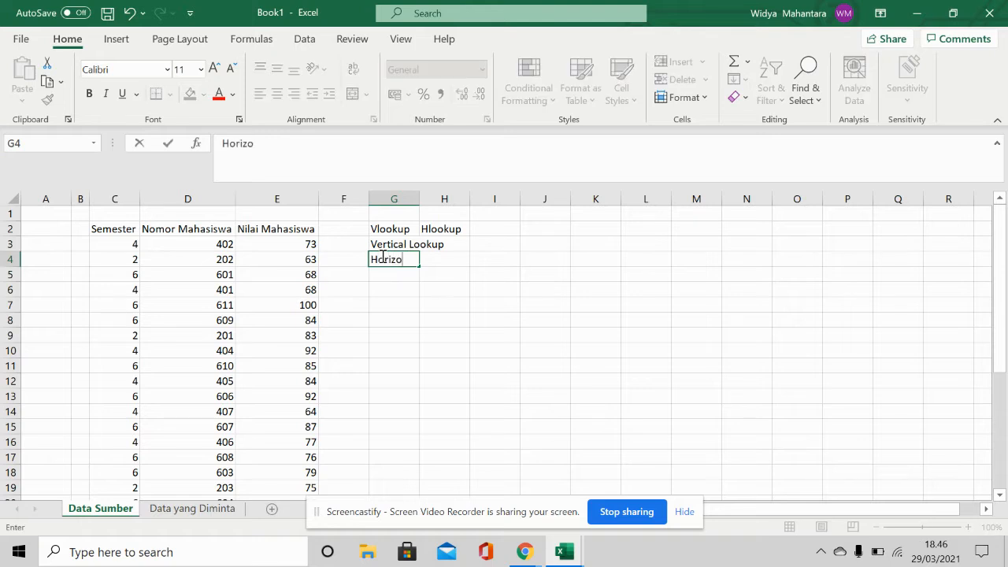
pyautogui.write('ntal Lookup')
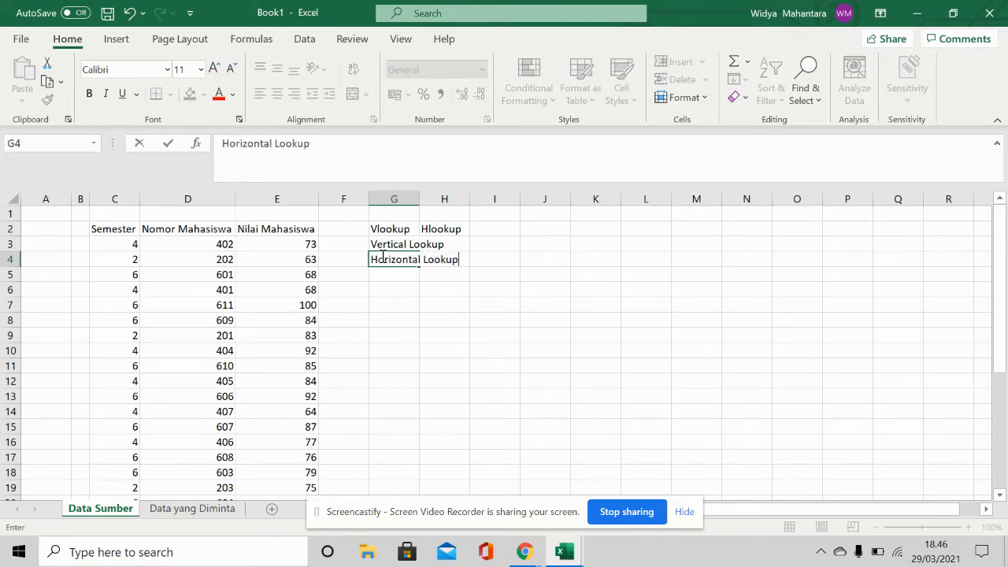
pyautogui.press('Return')
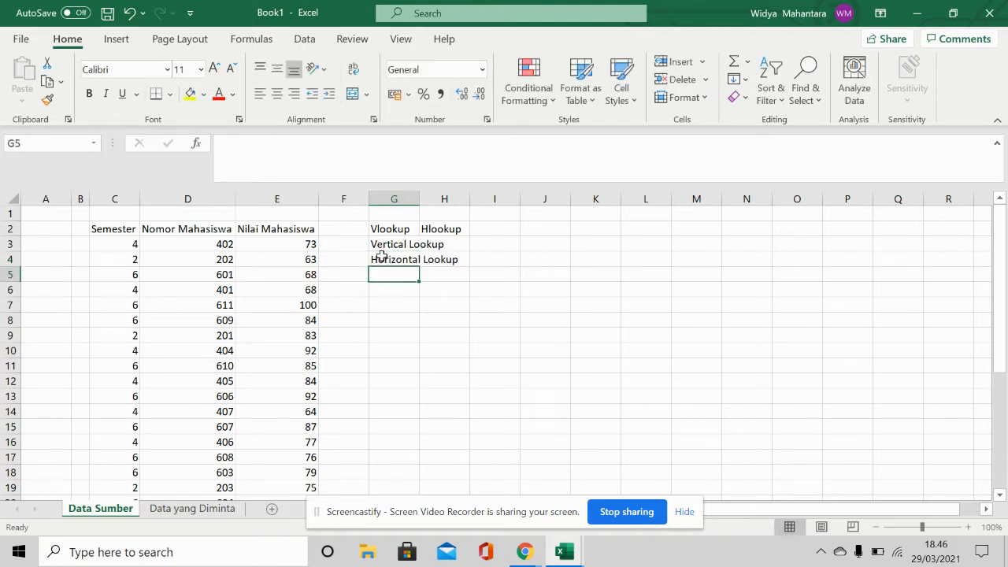
pyautogui.click(381, 257)
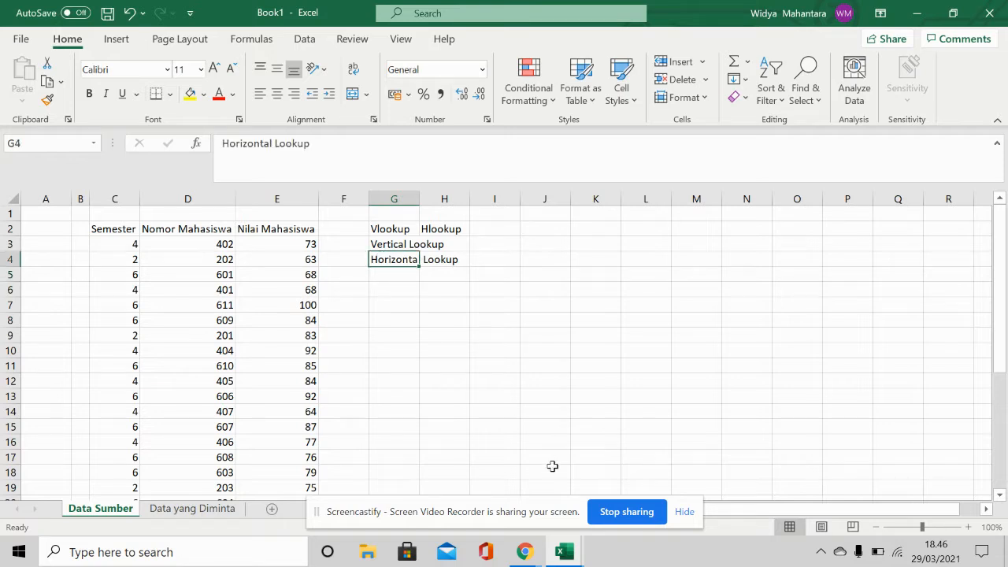
# - Switch to the Book2 workbook and examine the horizontally arranged semester, student number and grade rows on its Data Sumber sheet
pyautogui.moveTo(563, 551)
pyautogui.click(622, 478)
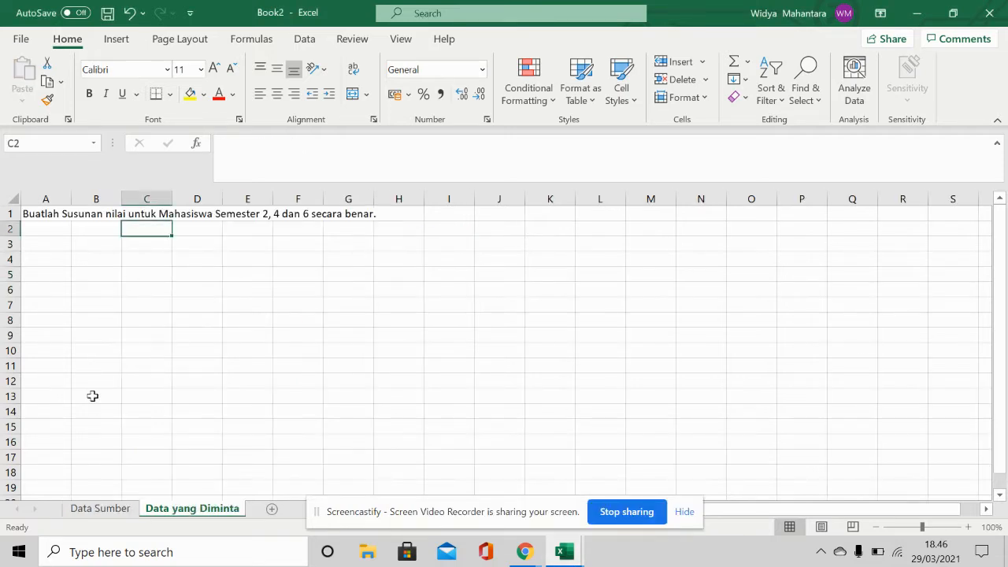
pyautogui.click(134, 510)
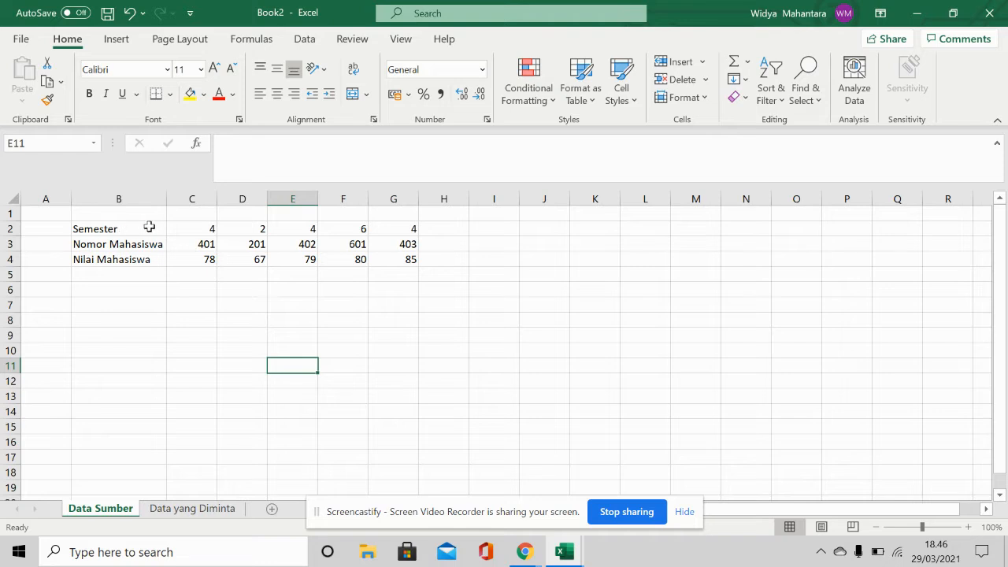
pyautogui.click(207, 228)
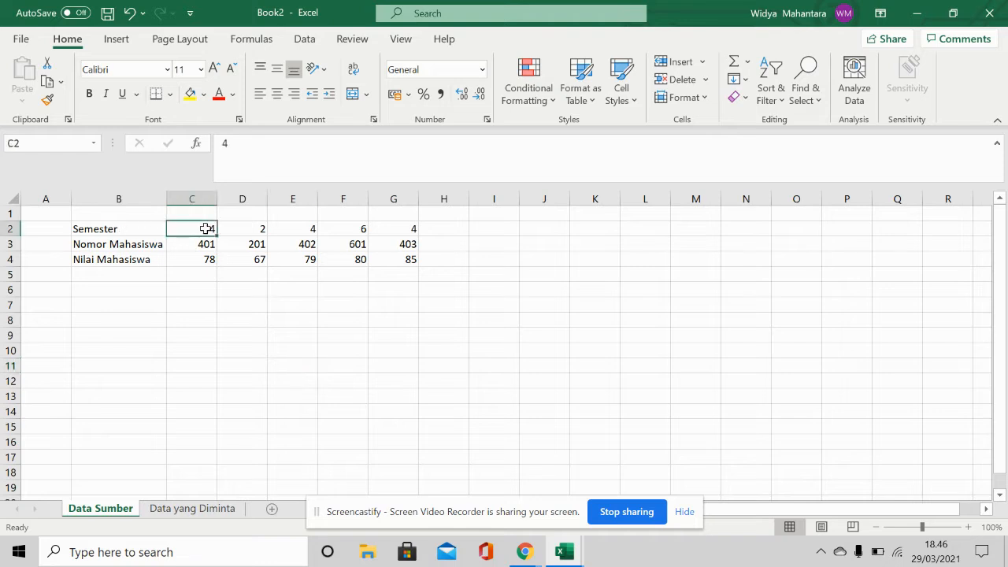
pyautogui.click(339, 272)
pyautogui.moveTo(180, 228); pyautogui.dragTo(405, 230)
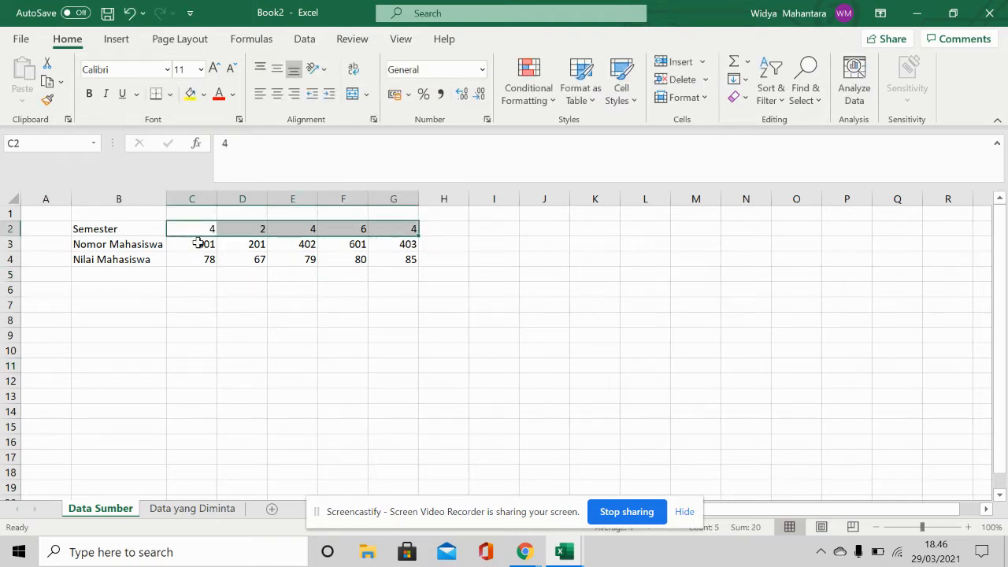
pyautogui.moveTo(203, 243); pyautogui.dragTo(391, 263)
pyautogui.moveTo(191, 228); pyautogui.dragTo(372, 227)
pyautogui.moveTo(203, 243); pyautogui.dragTo(351, 246)
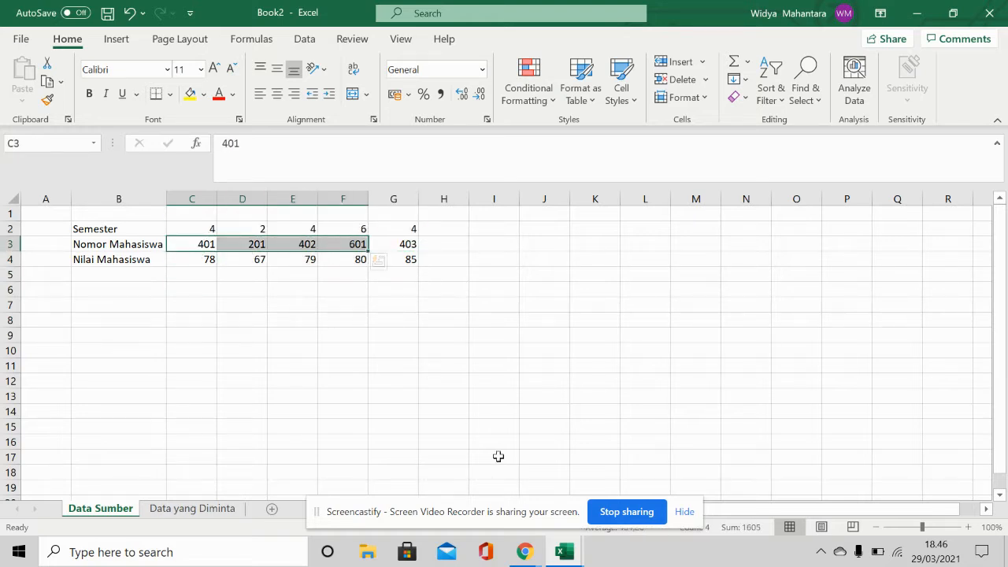
# - Compare the vertical source table in Book1 with the horizontal Semester, Nomor Mahasiswa and Nilai Mahasiswa rows in Book2
pyautogui.moveTo(572, 557)
pyautogui.click(506, 499)
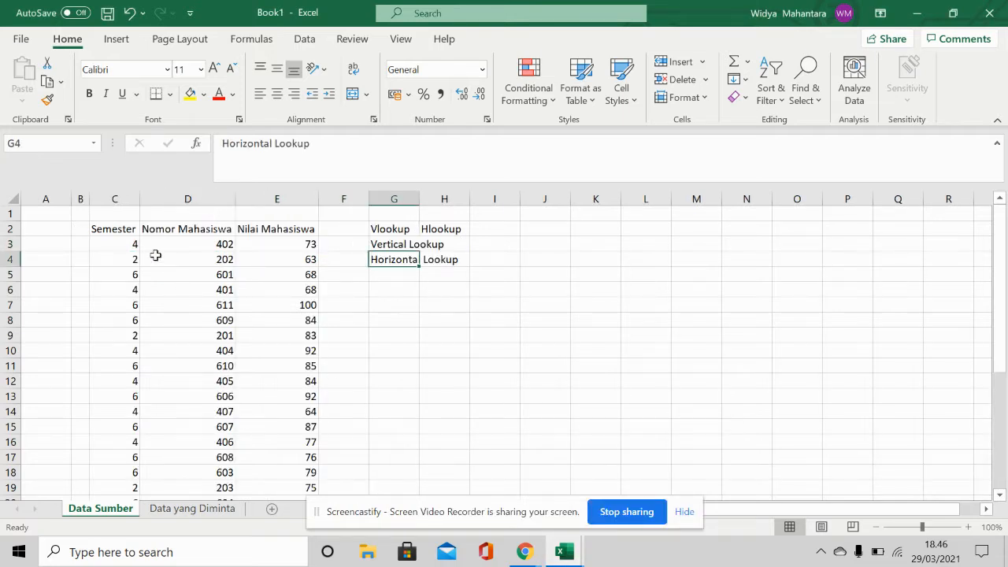
pyautogui.moveTo(113, 232); pyautogui.dragTo(295, 475)
pyautogui.scroll(2, 386, 346)
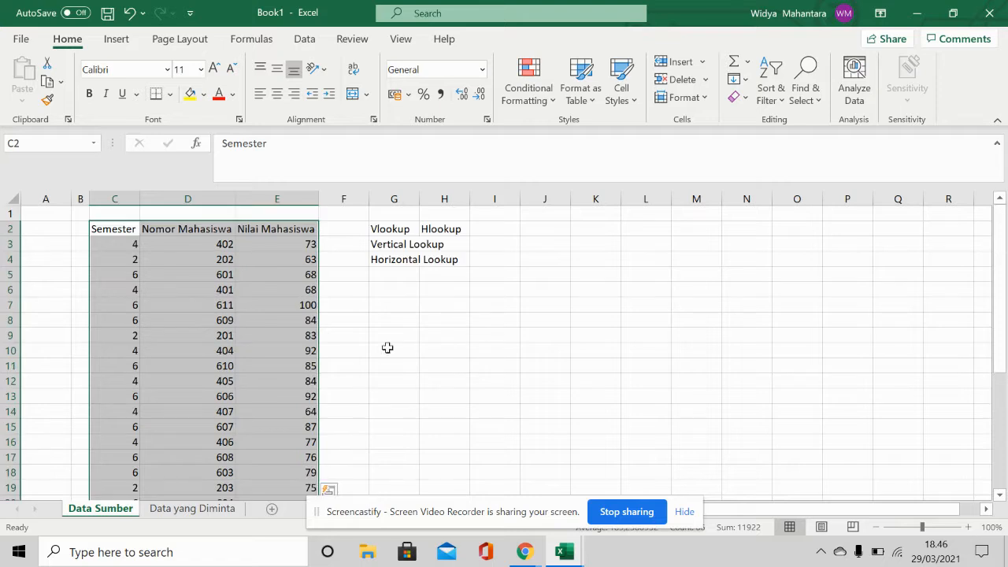
pyautogui.click(388, 230)
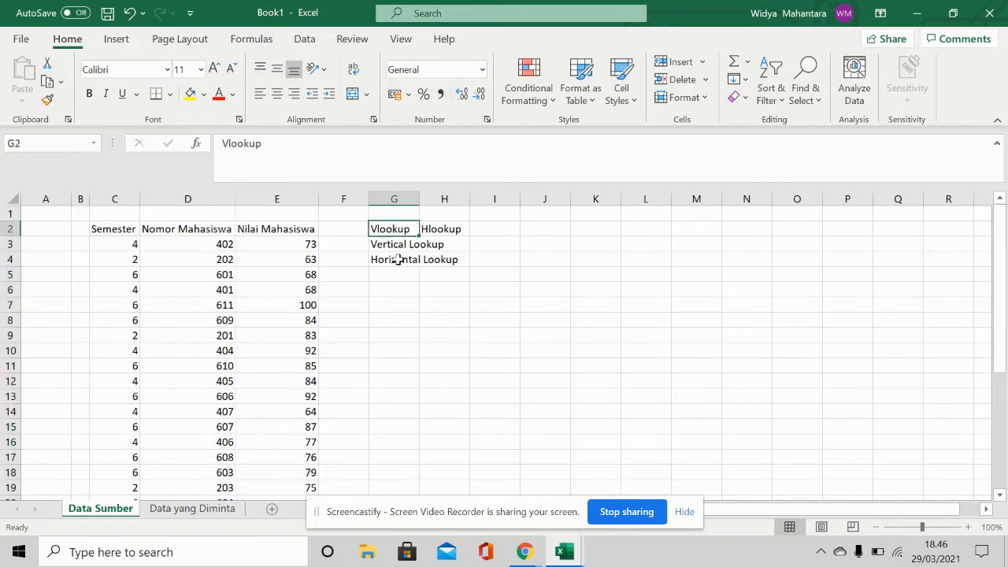
pyautogui.moveTo(567, 554)
pyautogui.click(607, 484)
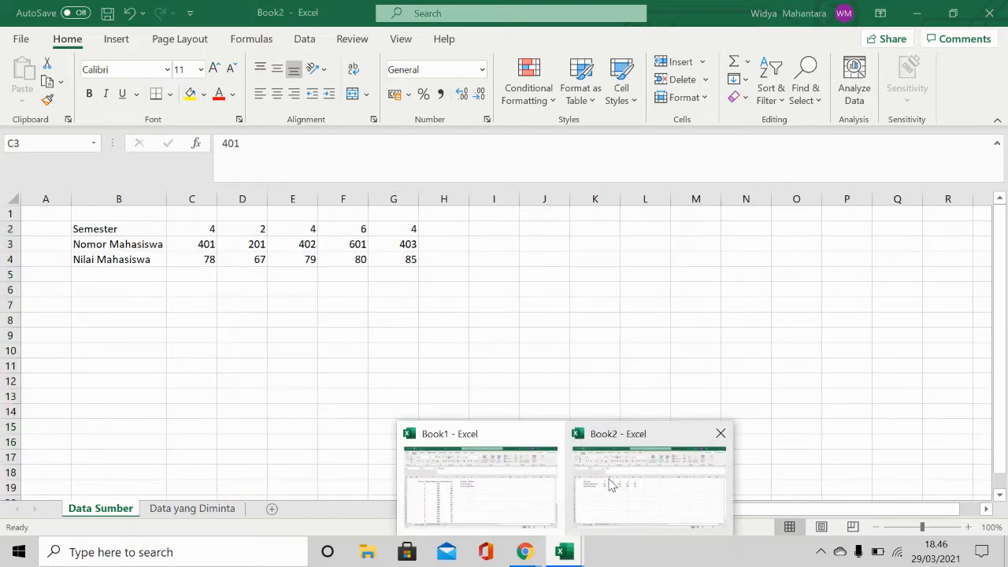
pyautogui.moveTo(99, 228); pyautogui.dragTo(398, 250)
pyautogui.moveTo(207, 229); pyautogui.dragTo(394, 228)
pyautogui.moveTo(203, 247); pyautogui.dragTo(346, 245)
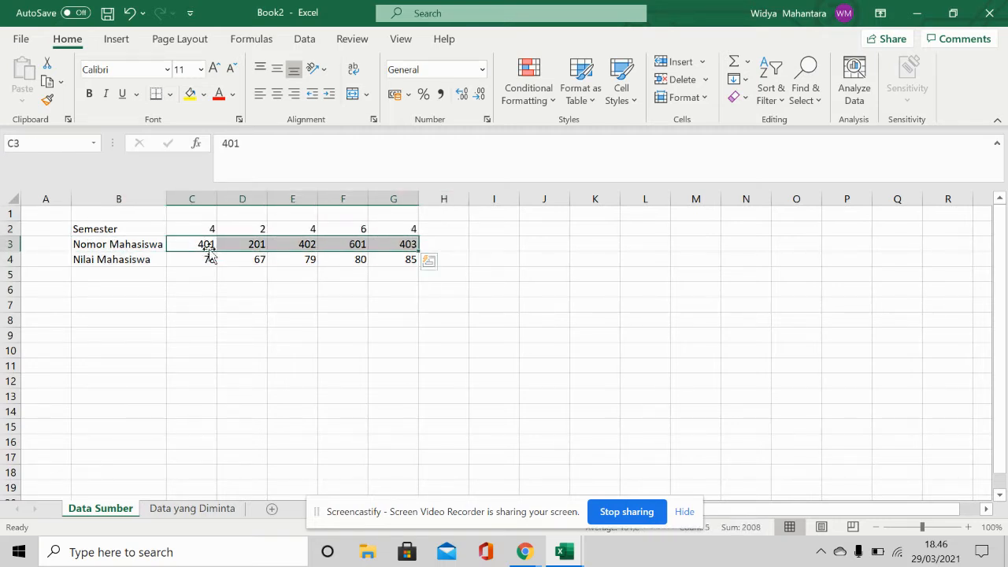
pyautogui.moveTo(189, 259); pyautogui.dragTo(394, 260)
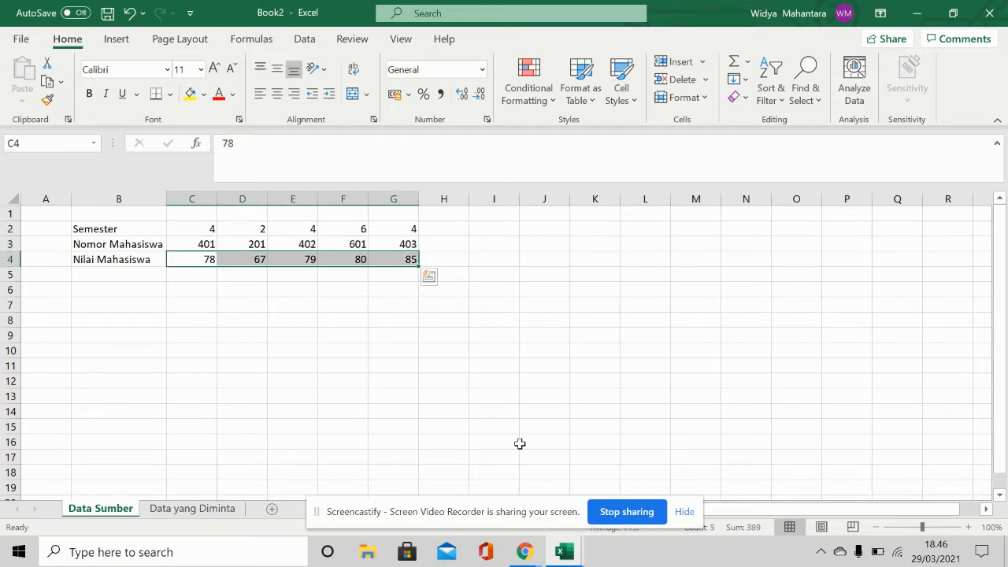
# - Return to Book1 and clear the lookup notes from cells G2:H4
pyautogui.moveTo(574, 553)
pyautogui.click(481, 472)
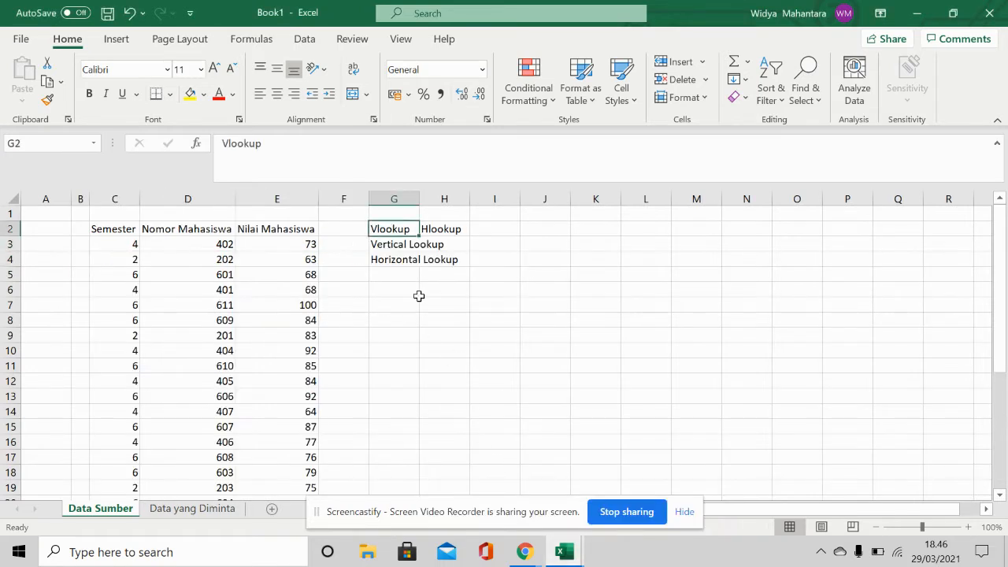
pyautogui.moveTo(406, 230); pyautogui.dragTo(463, 251)
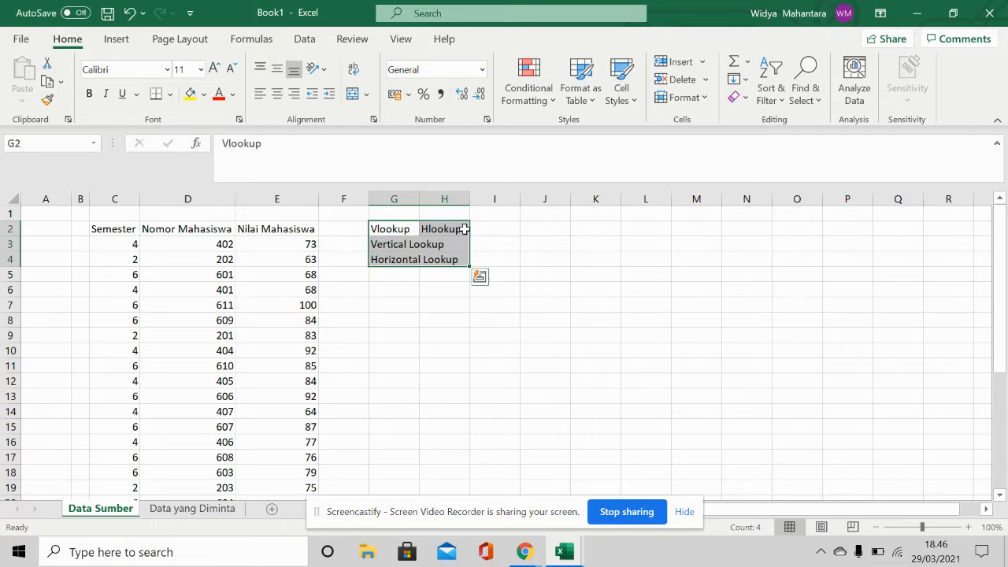
pyautogui.press('Delete')
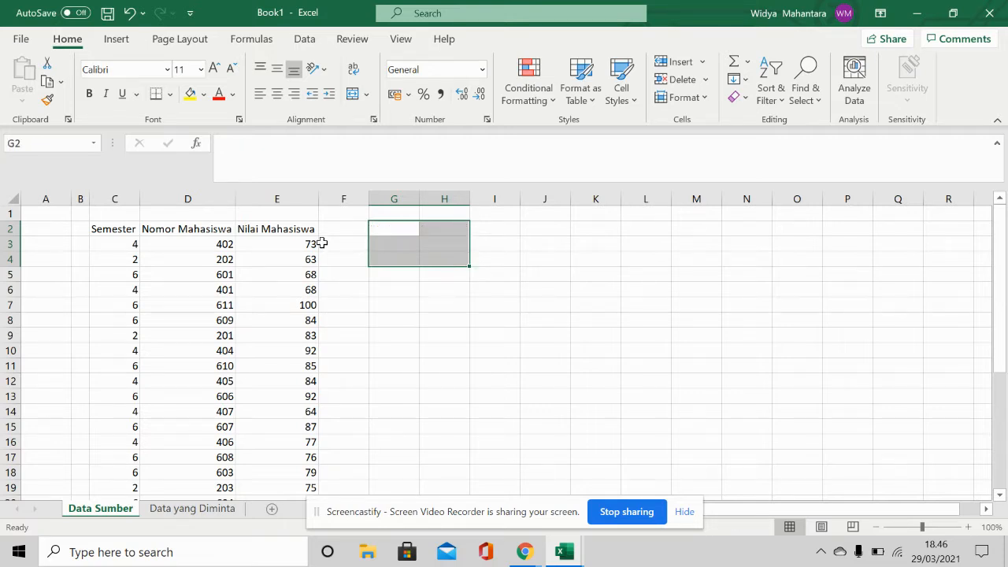
# - Enter the heading Fungsi Vlookup in cell G2, beside the source table
pyautogui.click(390, 226)
pyautogui.click(397, 238)
pyautogui.click(394, 226)
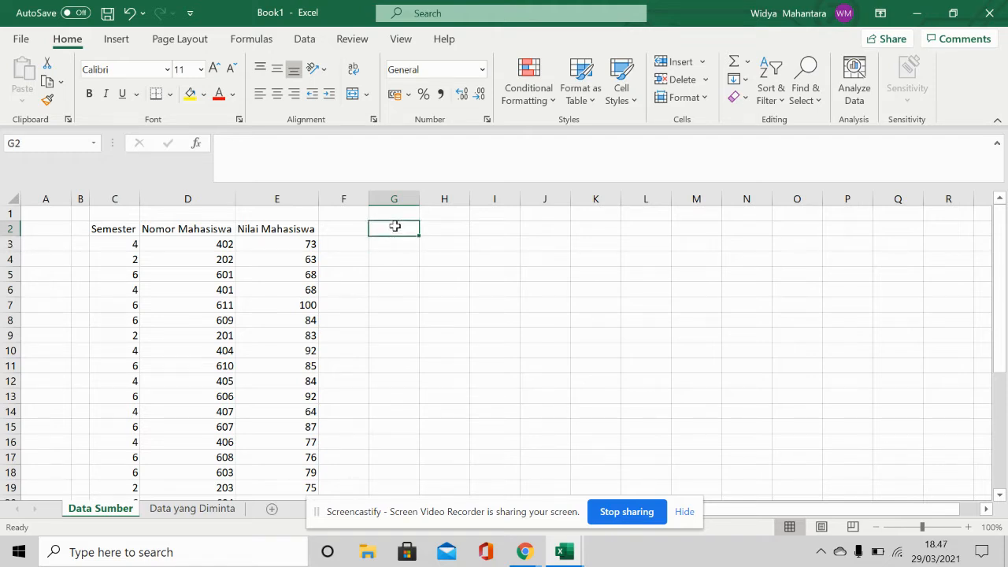
pyautogui.write('Fungsi Vlookup')
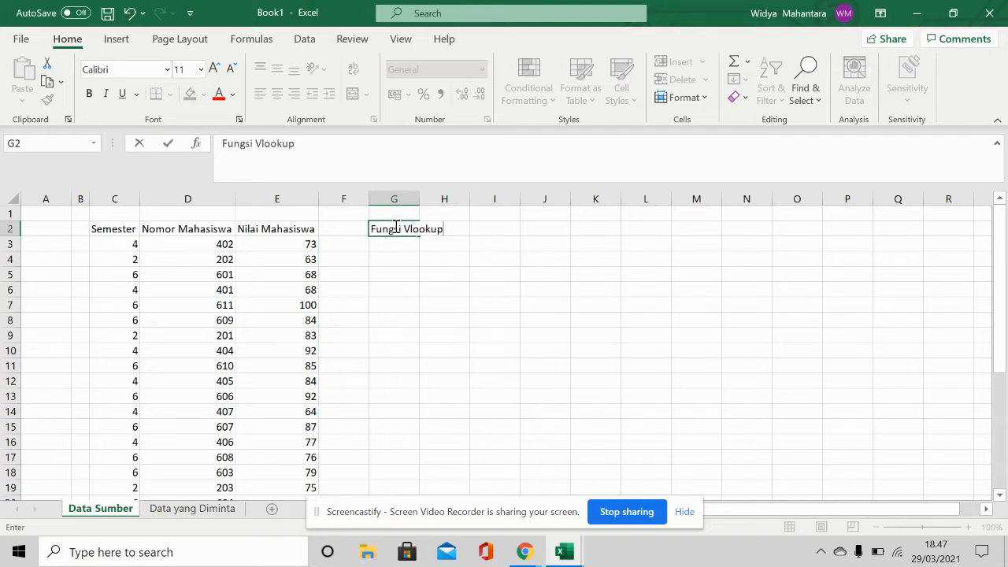
pyautogui.press('Tab')
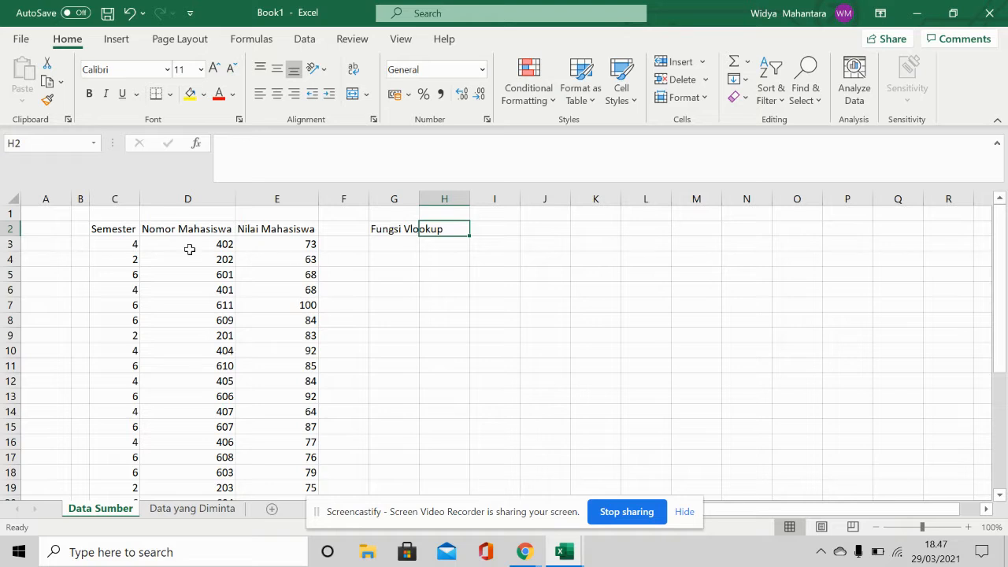
pyautogui.click(137, 229)
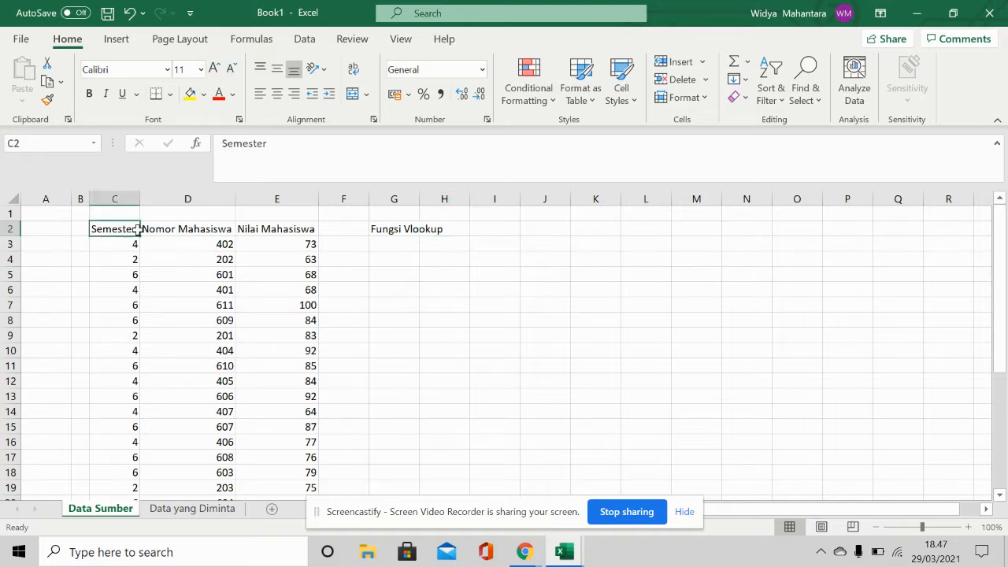
# - Examine the source table on the Data Sumber sheet, from the whole range down to its Semester column
pyautogui.moveTo(137, 229); pyautogui.dragTo(326, 473)
pyautogui.scroll(2, 259, 315)
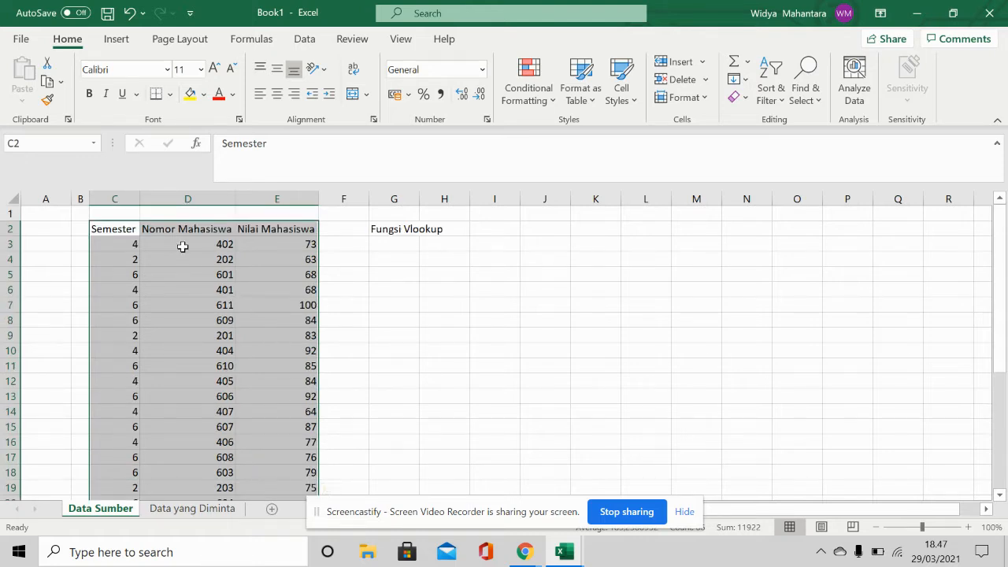
pyautogui.moveTo(126, 226); pyautogui.dragTo(115, 364)
pyautogui.click(118, 259)
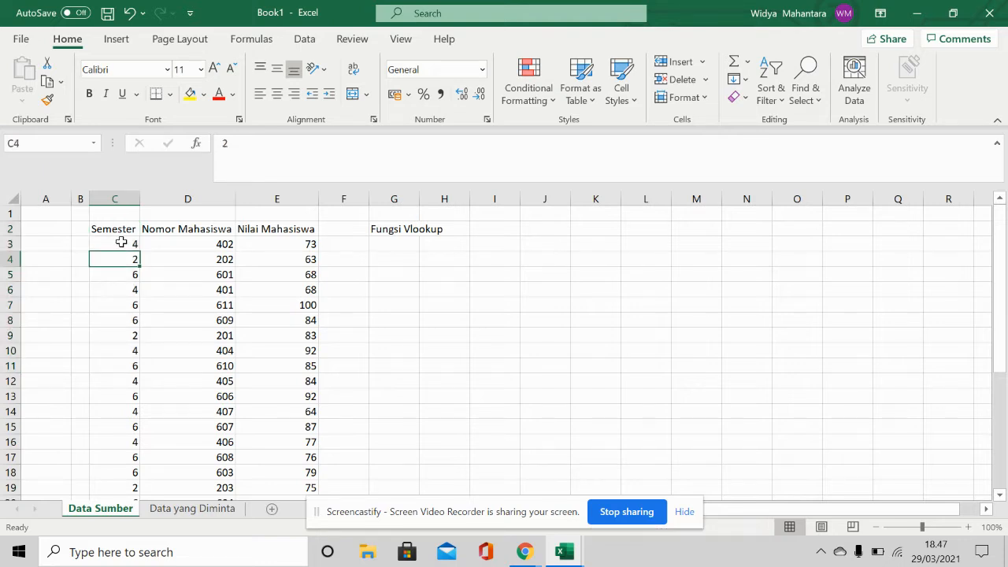
pyautogui.click(120, 244)
pyautogui.click(124, 274)
pyautogui.moveTo(119, 241); pyautogui.dragTo(117, 477)
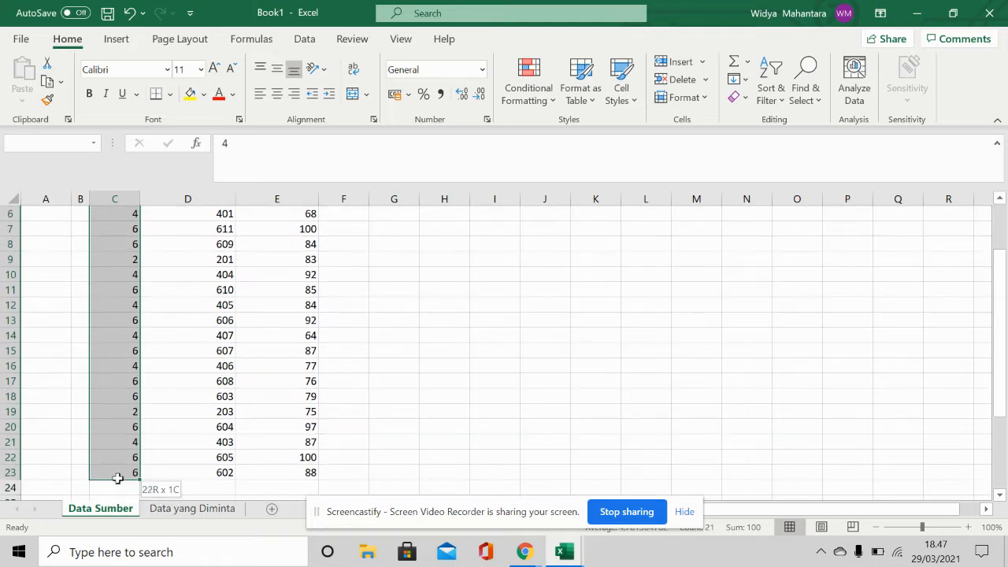
pyautogui.scroll(2, 142, 355)
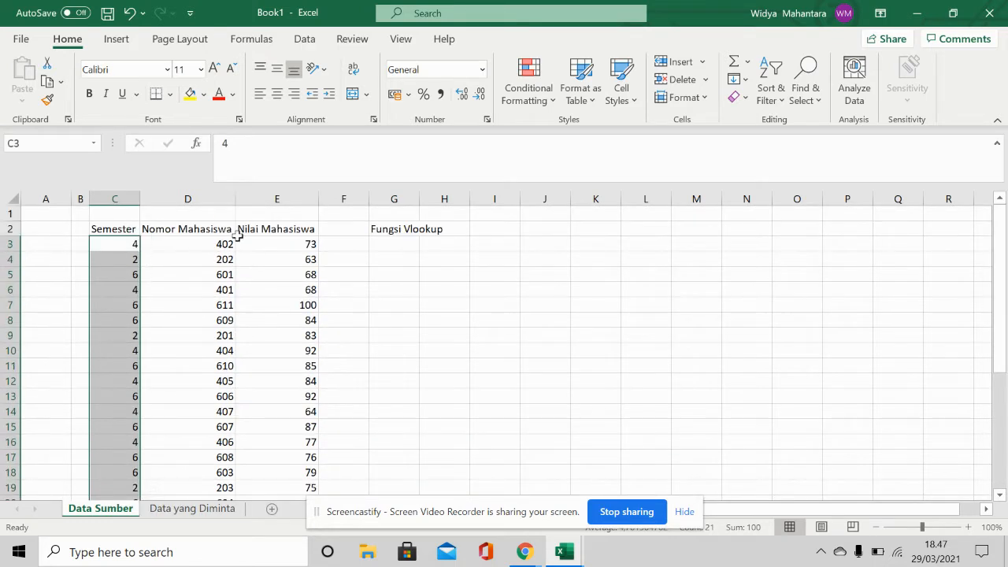
pyautogui.click(279, 244)
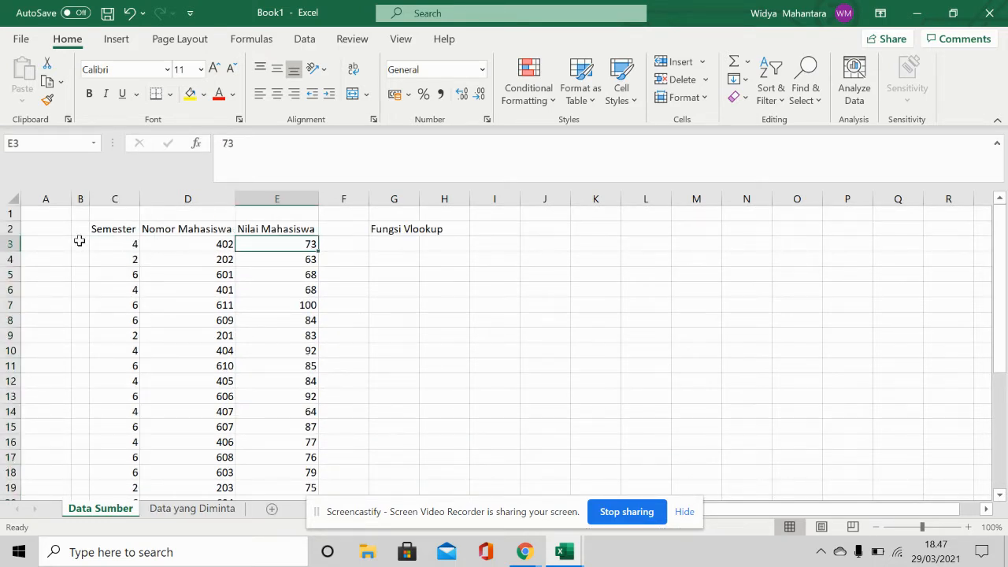
pyautogui.click(82, 228)
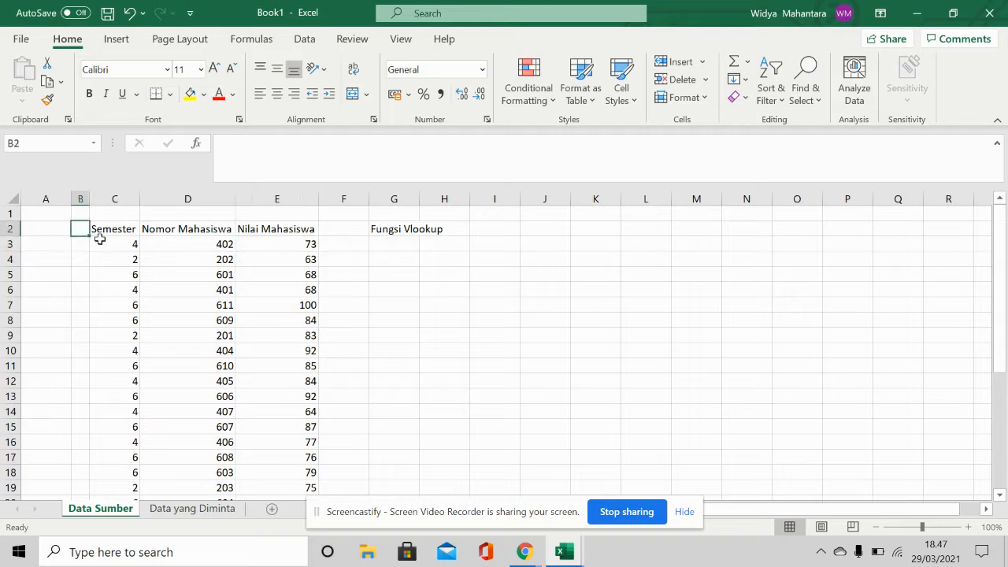
# - Review the order of the semester values down column C, from C3 to C23
pyautogui.click(109, 243)
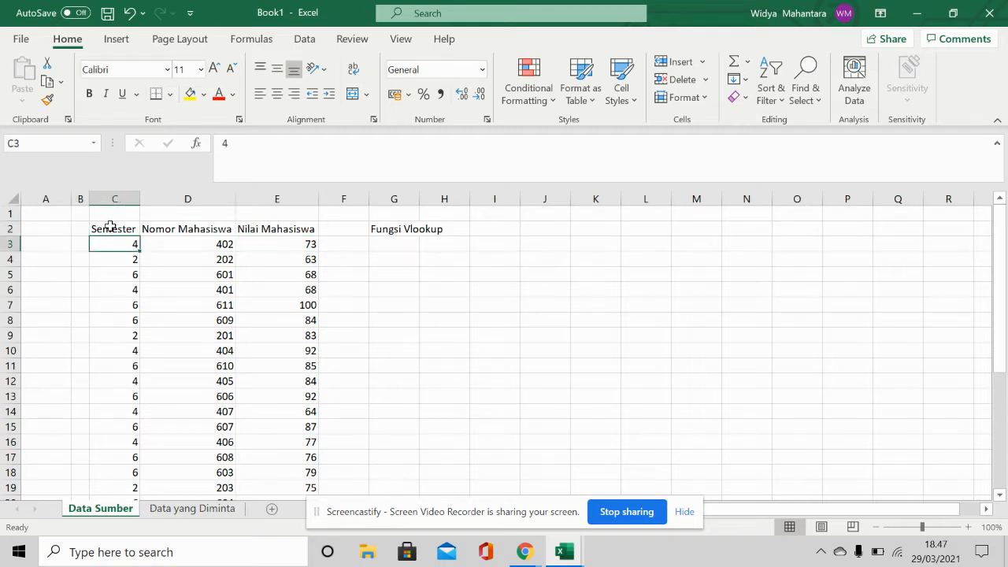
pyautogui.click(115, 256)
pyautogui.click(123, 274)
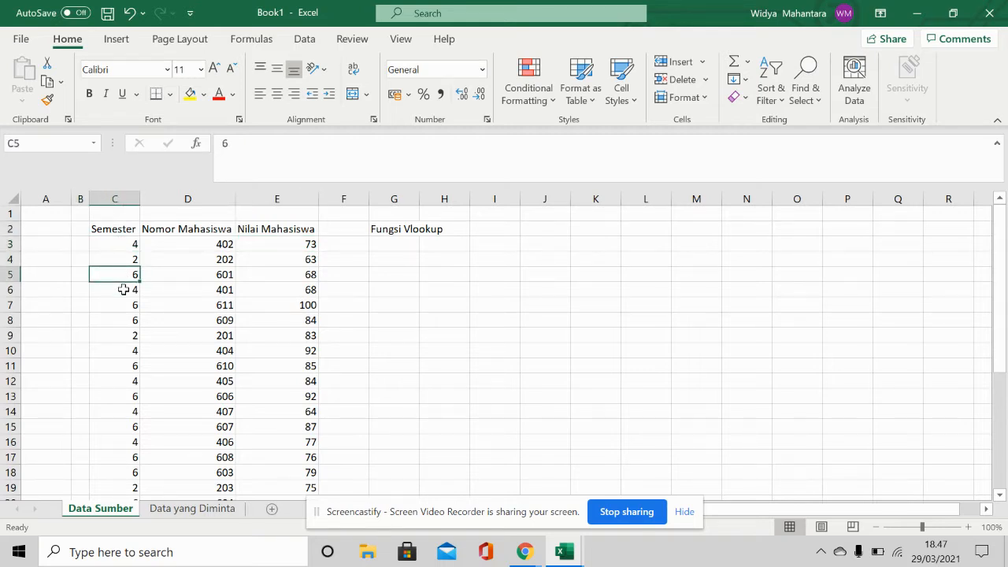
pyautogui.click(124, 290)
pyautogui.click(128, 309)
pyautogui.scroll(-7, 122, 277)
pyautogui.scroll(7, 120, 277)
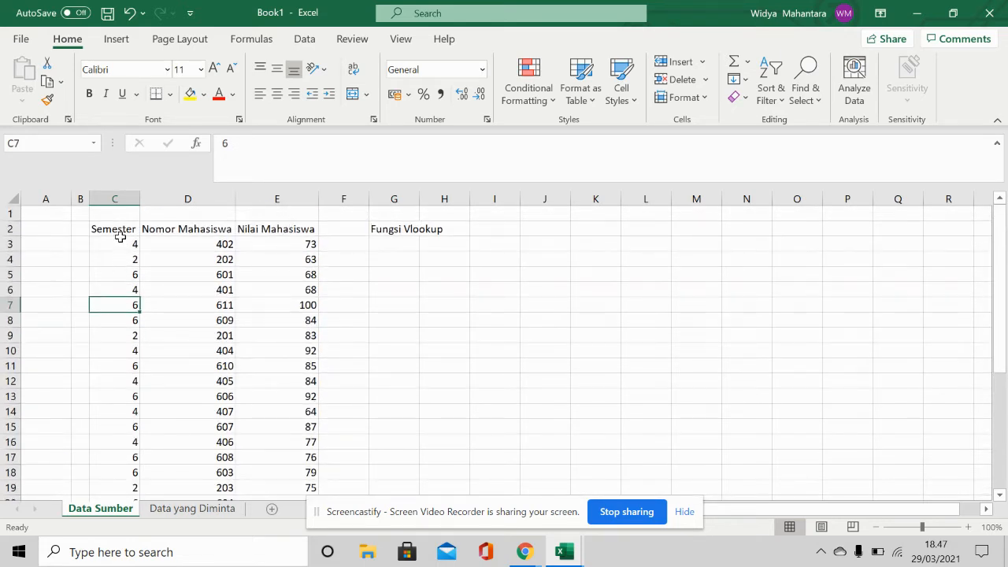
pyautogui.moveTo(120, 237); pyautogui.dragTo(118, 473)
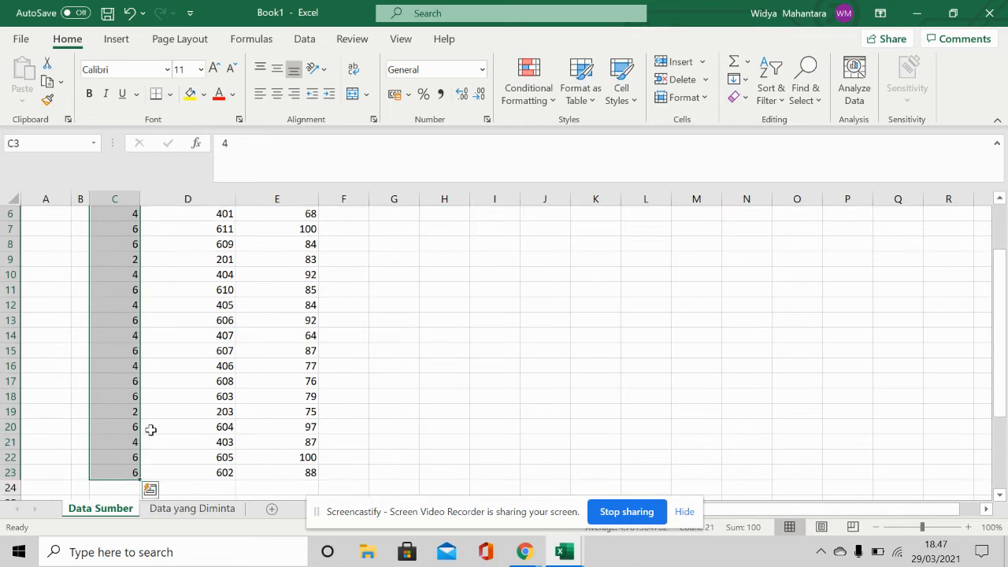
pyautogui.scroll(2, 158, 409)
# - Examine how the student numbers in the Nomor Mahasiswa column relate to the semester in each row
pyautogui.click(183, 240)
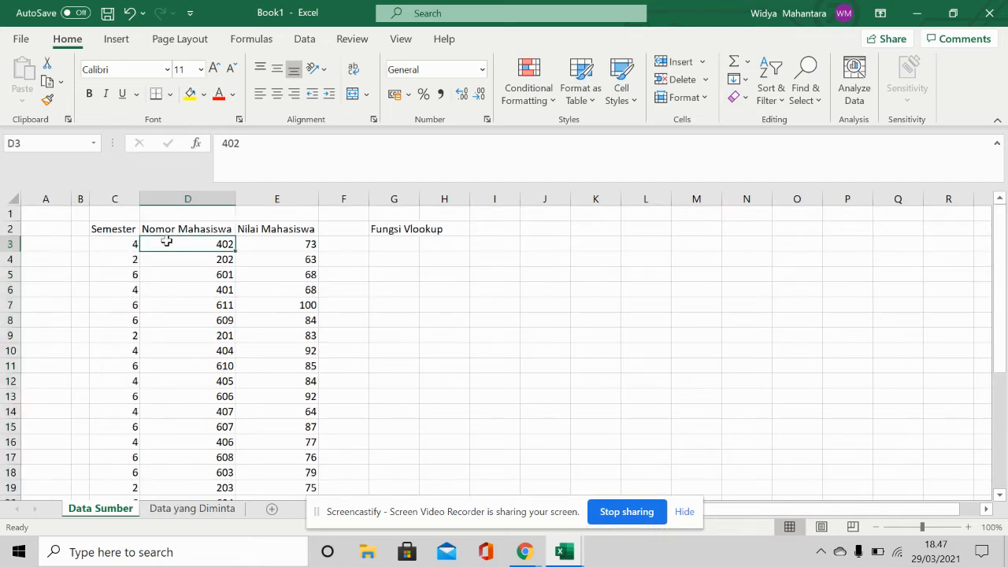
pyautogui.click(95, 247)
pyautogui.click(206, 242)
pyautogui.click(224, 259)
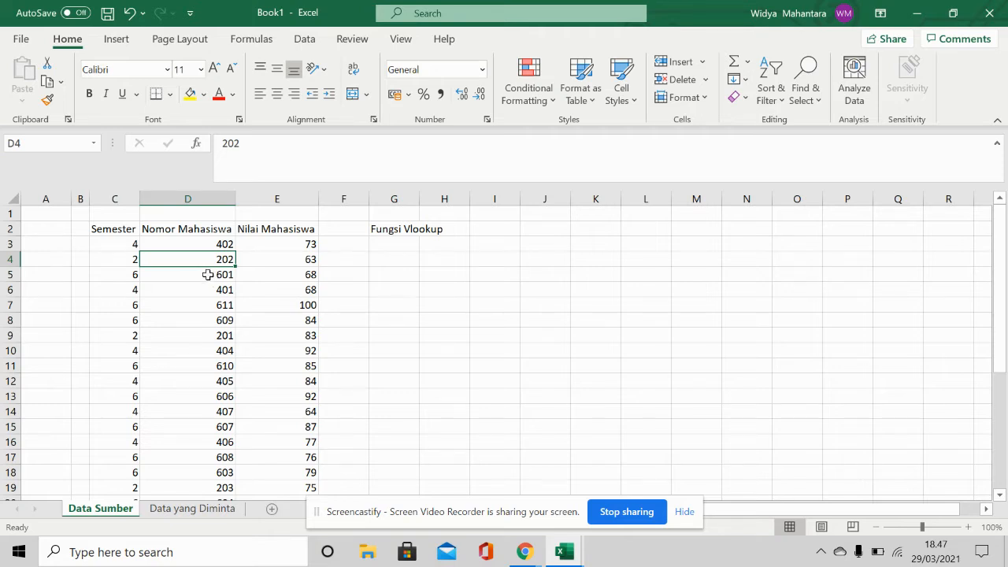
pyautogui.click(208, 275)
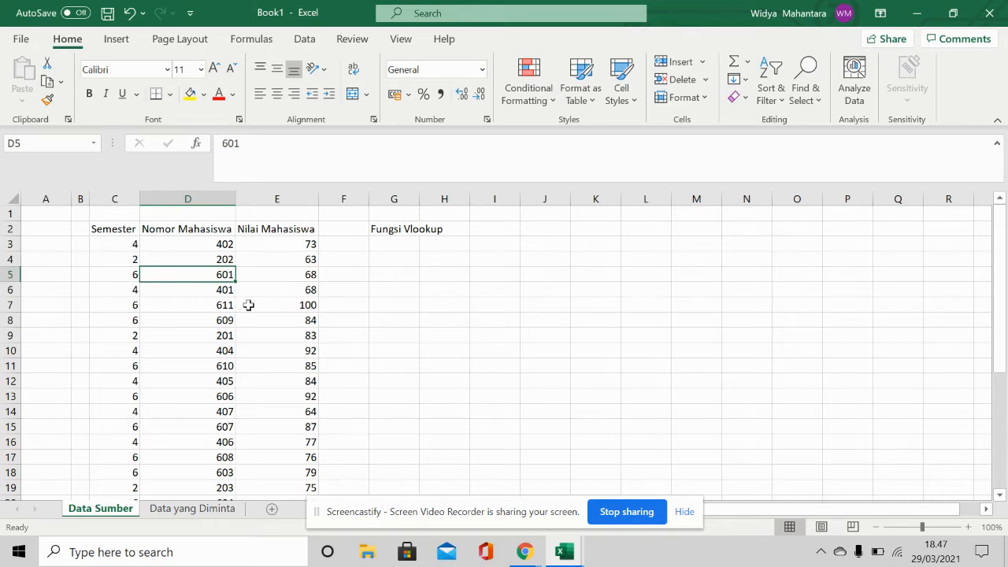
pyautogui.scroll(-1, 247, 306)
pyautogui.scroll(1, 247, 306)
# - Examine the Nilai Mahasiswa grades in rows 3 to 5 against each row's semester and student number
pyautogui.click(270, 244)
pyautogui.moveTo(270, 243); pyautogui.dragTo(272, 292)
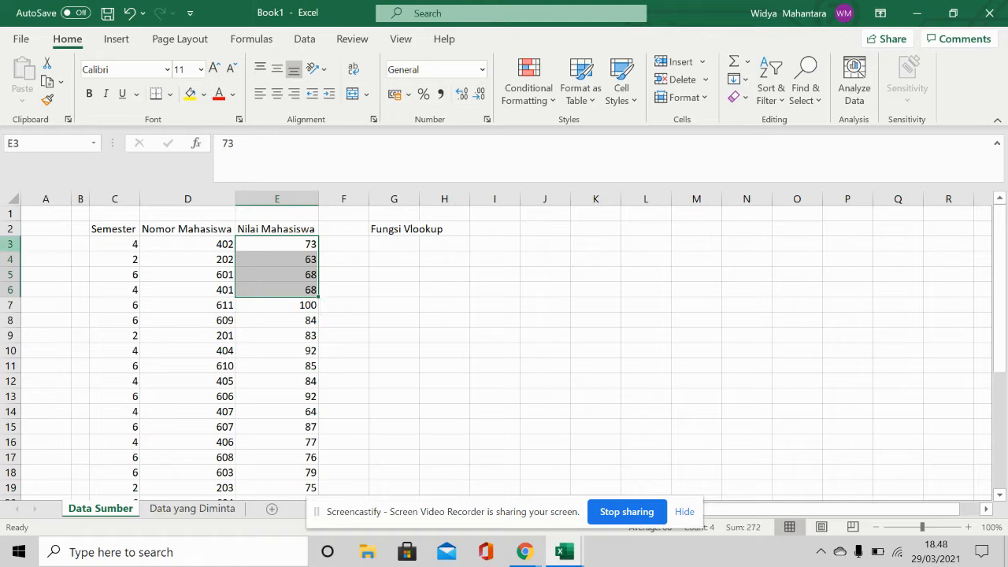
pyautogui.click(8, 244)
pyautogui.click(310, 243)
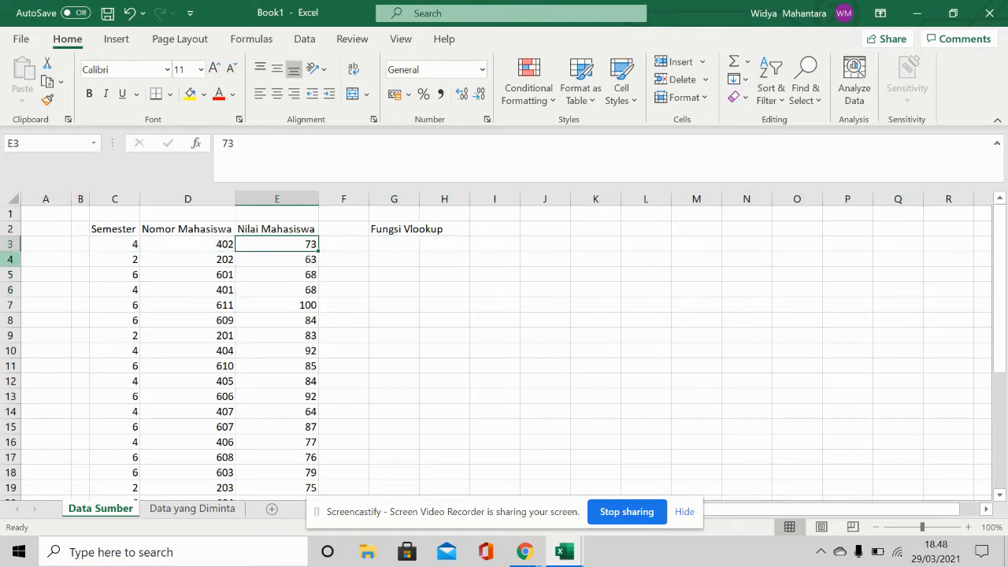
pyautogui.click(8, 259)
pyautogui.click(300, 257)
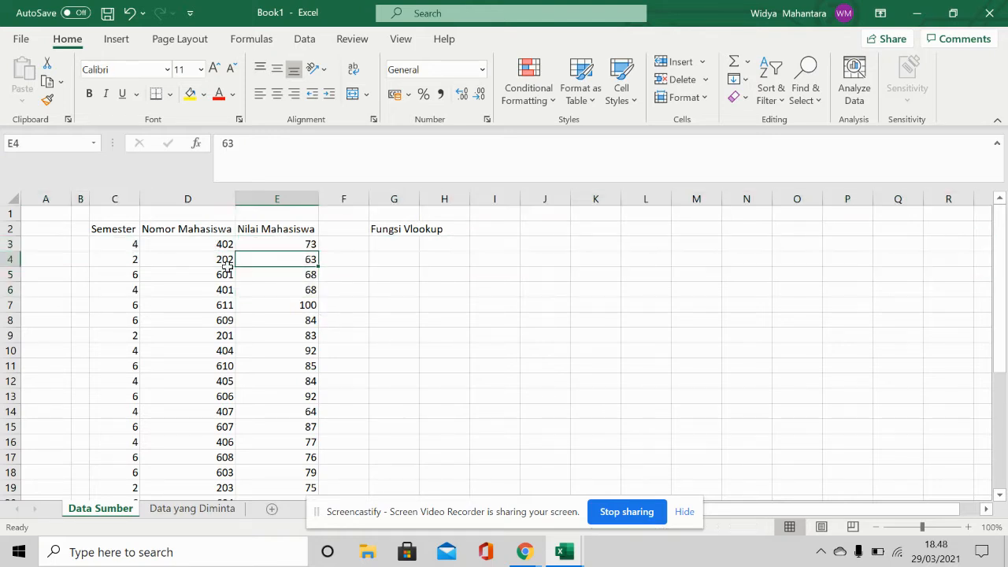
pyautogui.click(4, 274)
pyautogui.click(302, 275)
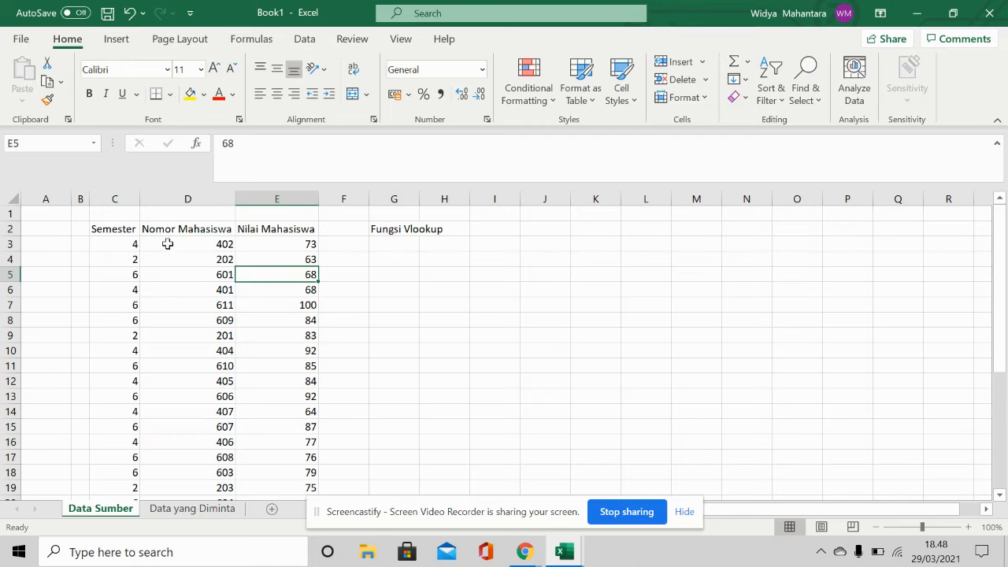
# - Read the task in row 1 of the Data yang Diminta sheet and compare it with the Data Sumber table
pyautogui.moveTo(123, 229); pyautogui.dragTo(281, 426)
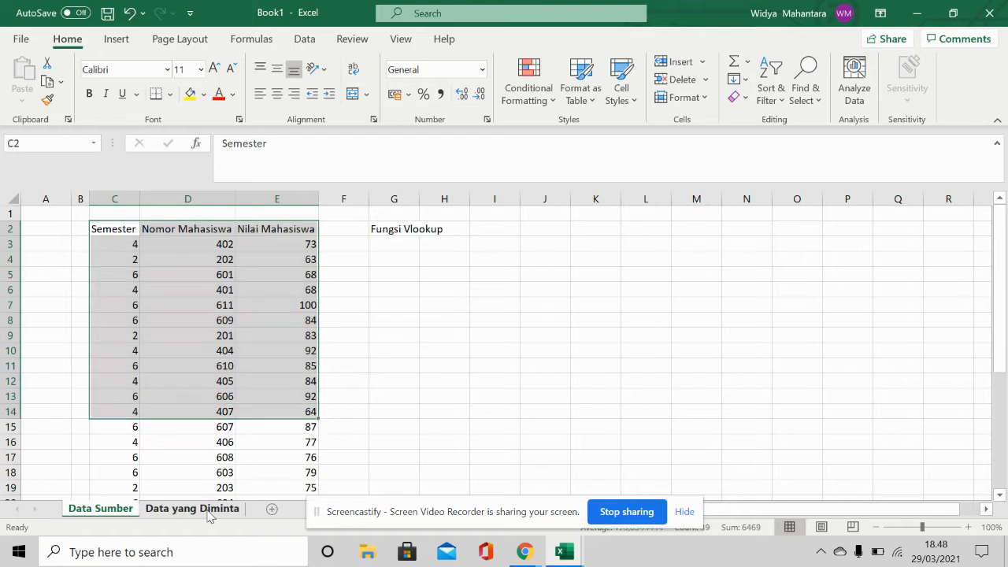
pyautogui.click(183, 509)
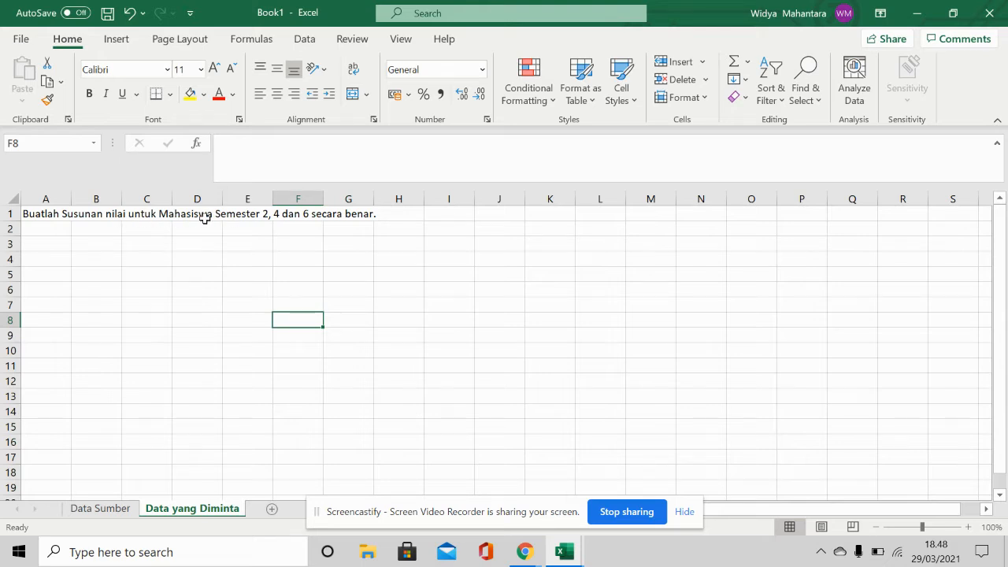
pyautogui.click(234, 218)
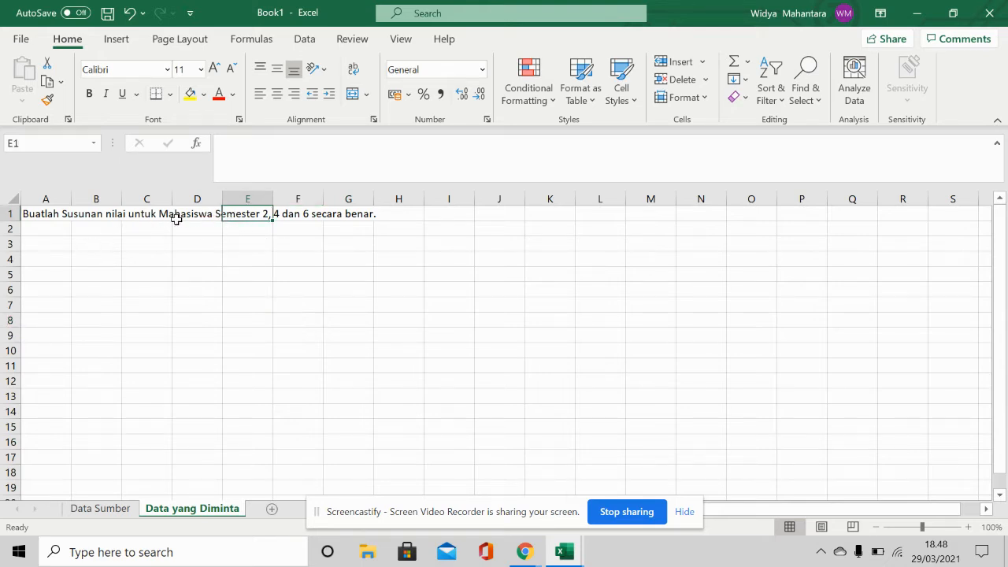
pyautogui.click(59, 216)
pyautogui.click(118, 516)
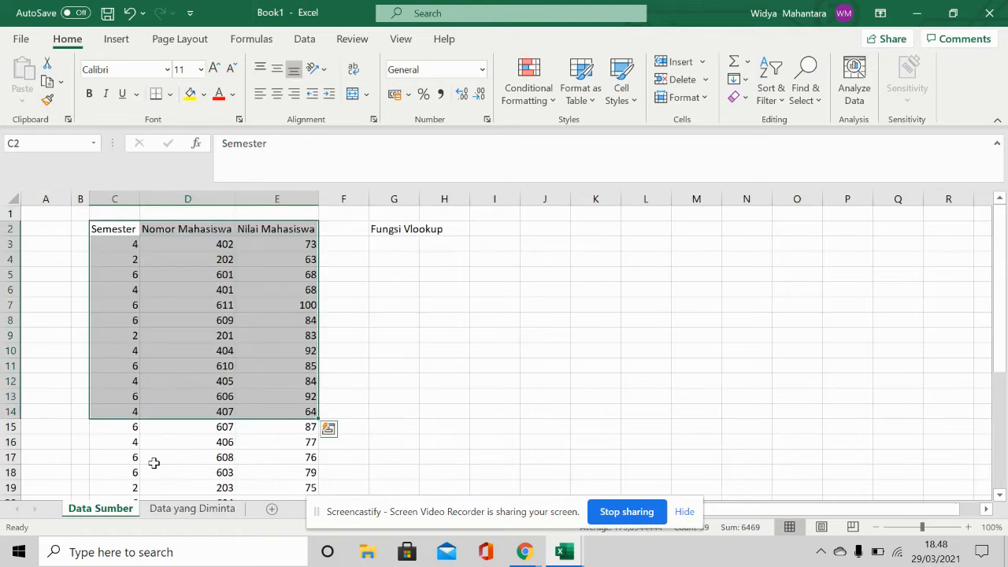
# - On Data yang Diminta, enter the headings Semester, Nomor Mahasiswa and Nilai in A2:C2 and fit column B to its text
pyautogui.click(195, 510)
pyautogui.click(52, 227)
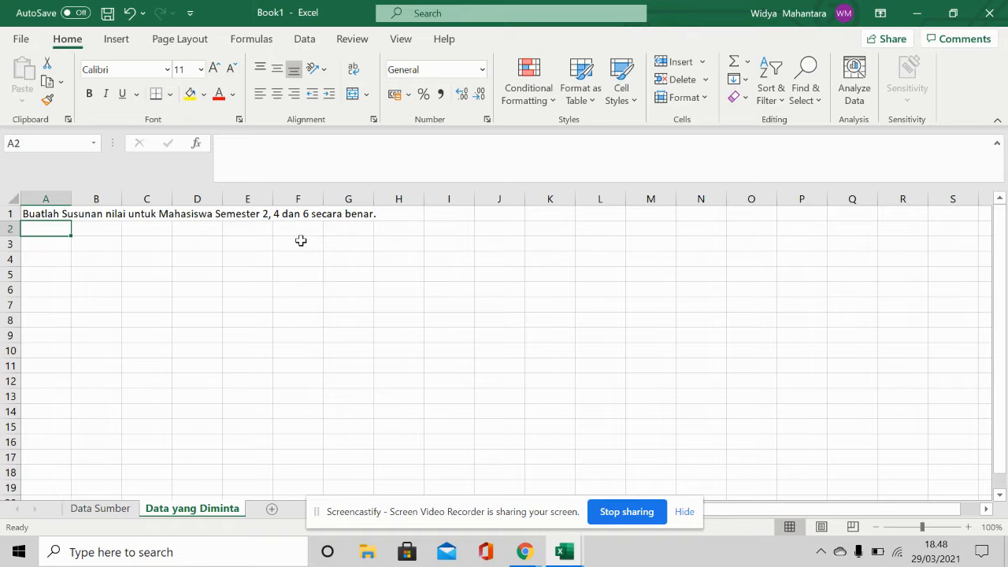
pyautogui.write('Semeste')
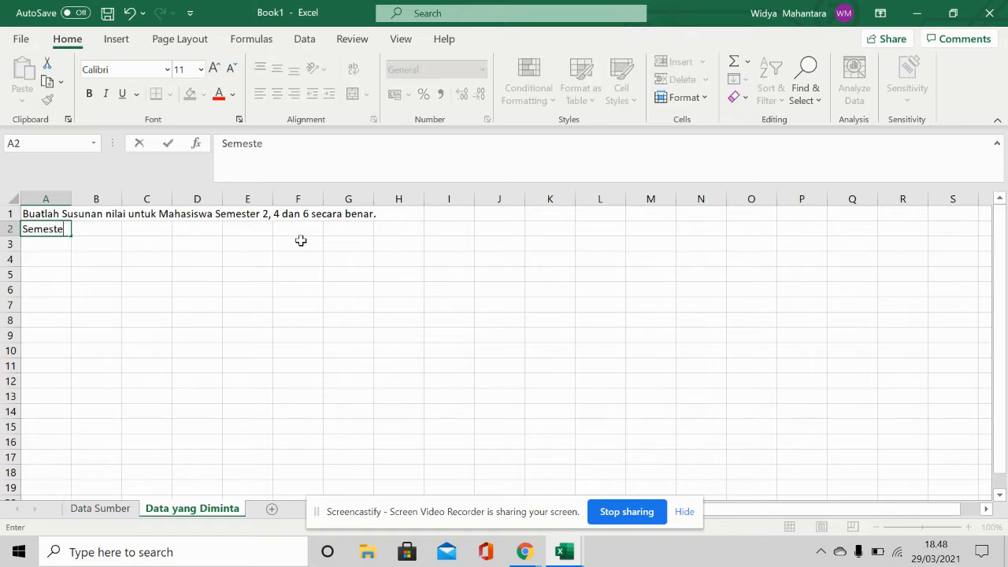
pyautogui.write('r')
pyautogui.press('Tab')
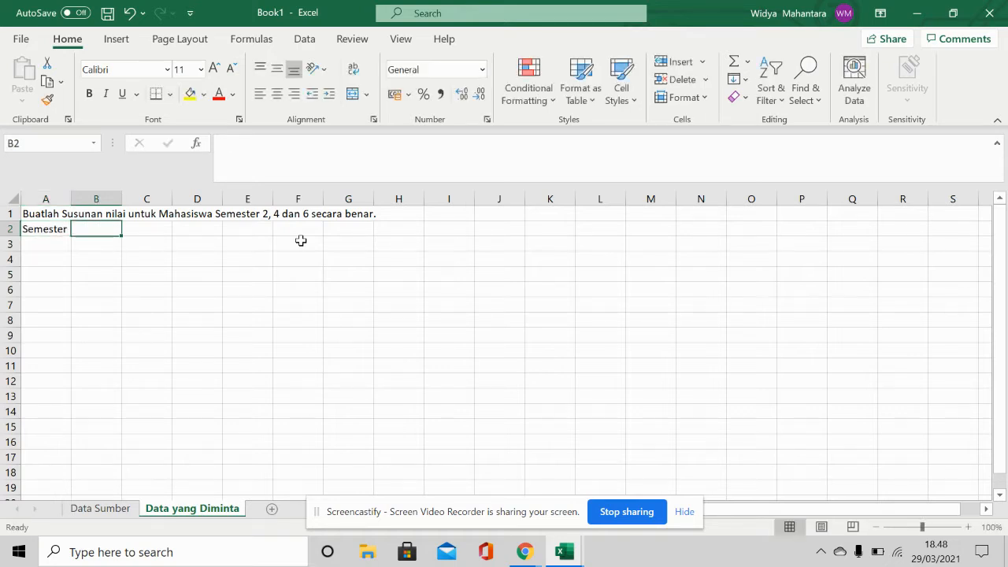
pyautogui.write('Nomor Mahasiswa')
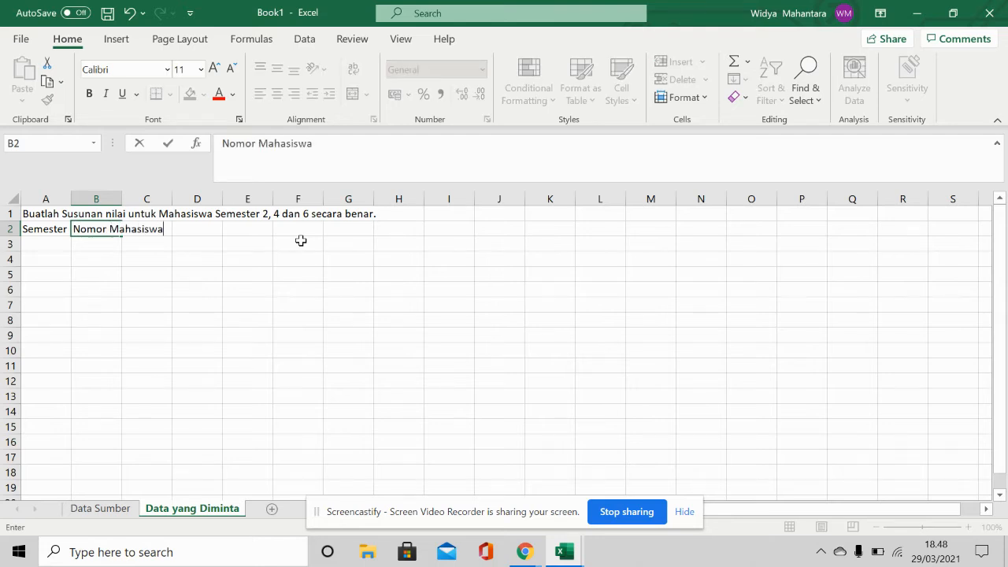
pyautogui.press('Tab')
pyautogui.write('Ni')
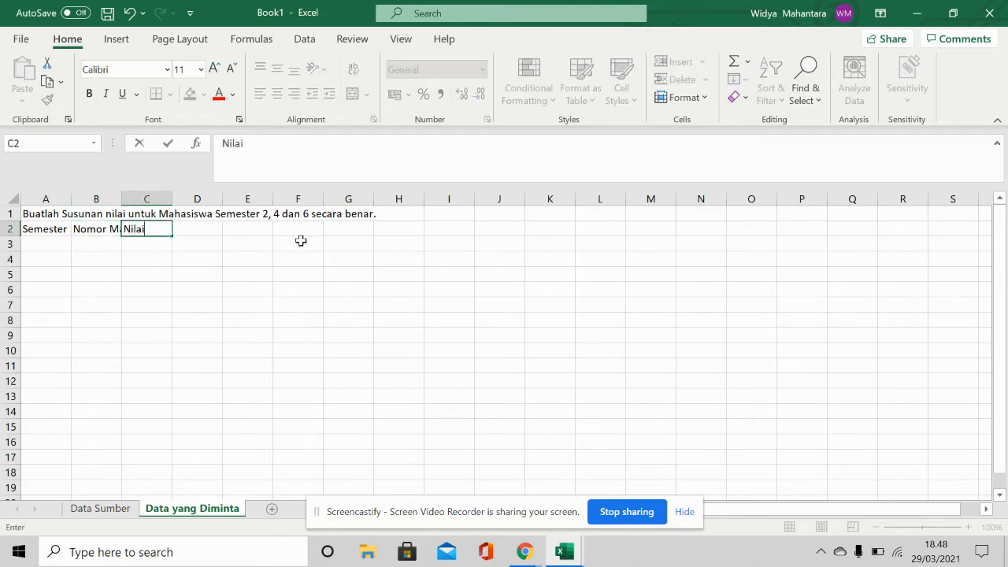
pyautogui.write('lai')
pyautogui.press('Return')
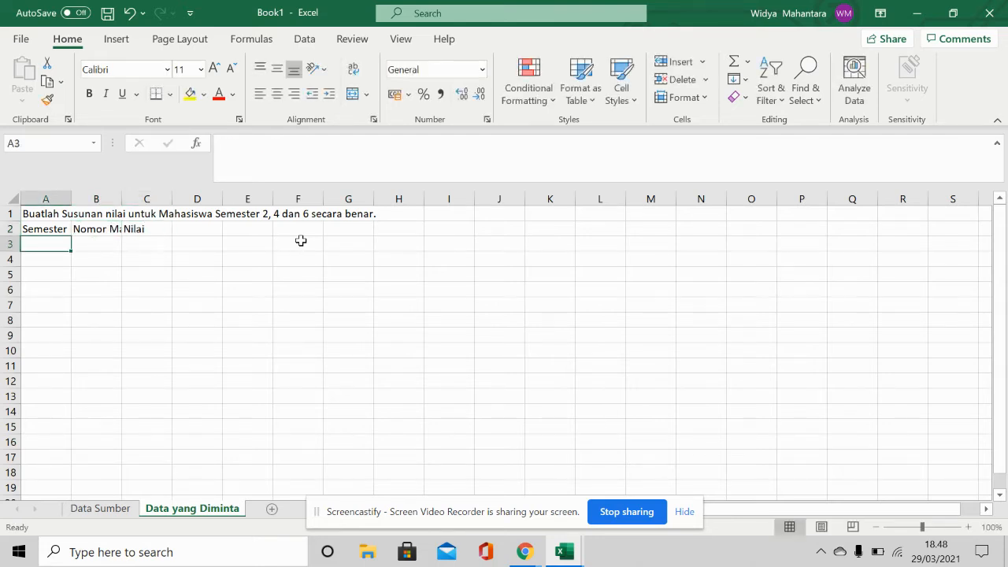
pyautogui.doubleClick(122, 199)
# - Enter semester 2 in each of the cells A3, A4 and A5 under the Semester heading
pyautogui.write('2')
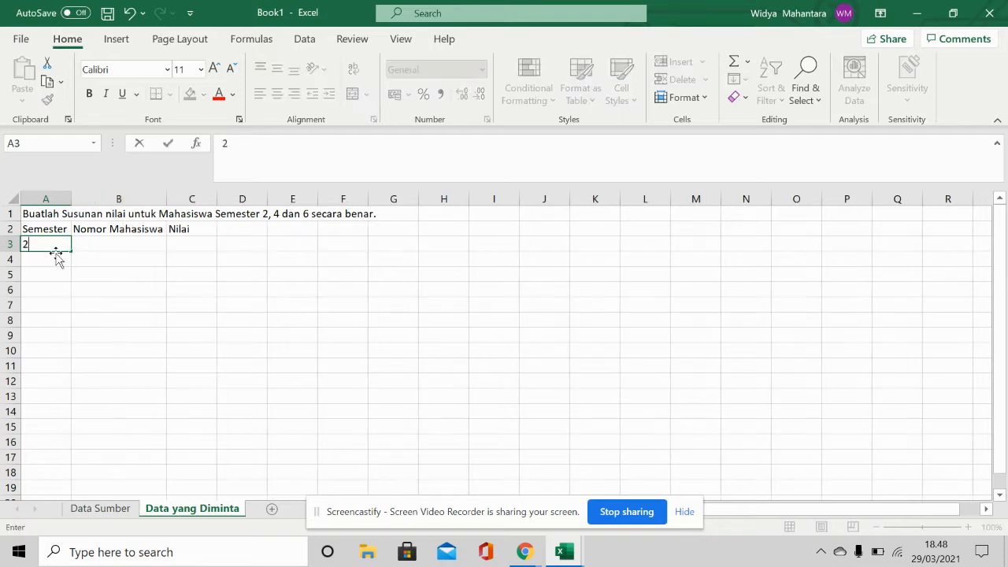
pyautogui.press('Return')
pyautogui.write('2')
pyautogui.press('Return')
pyautogui.write('2')
pyautogui.press('Return')
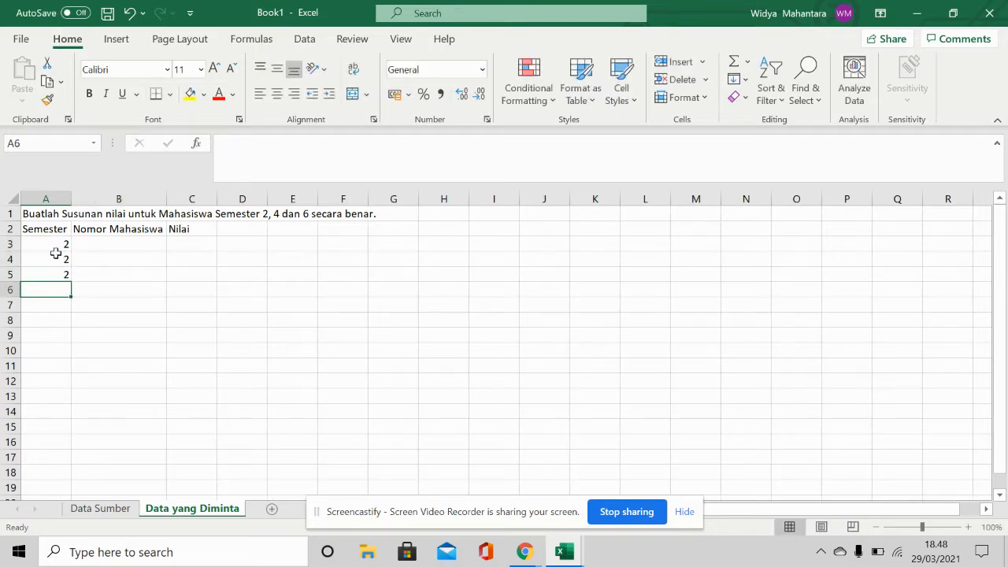
# - Check the Semester column on the Data Sumber sheet for the rows belonging to semester 2
pyautogui.click(101, 509)
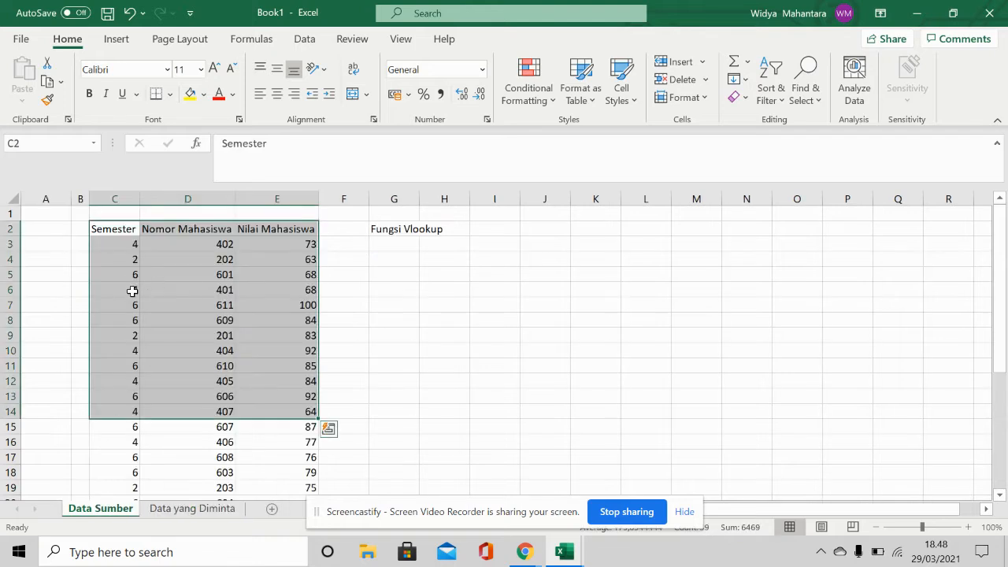
pyautogui.click(134, 333)
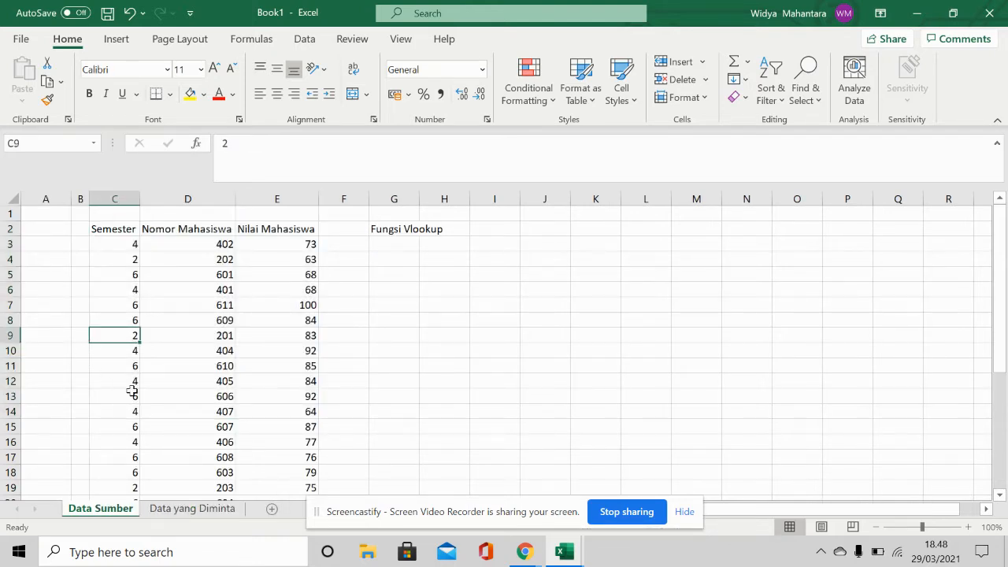
pyautogui.scroll(-1, 133, 391)
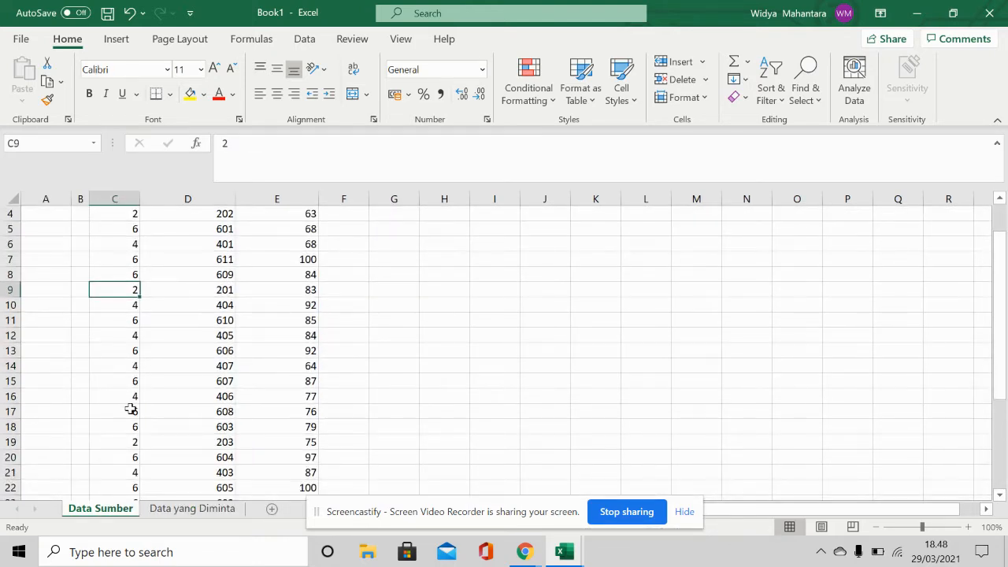
pyautogui.click(130, 441)
pyautogui.scroll(-1, 131, 443)
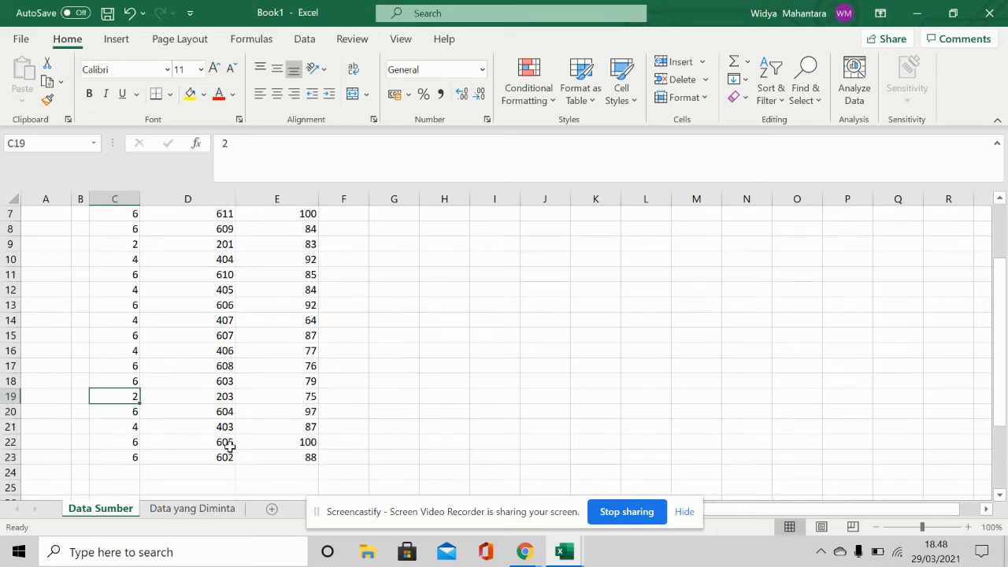
pyautogui.scroll(2, 228, 445)
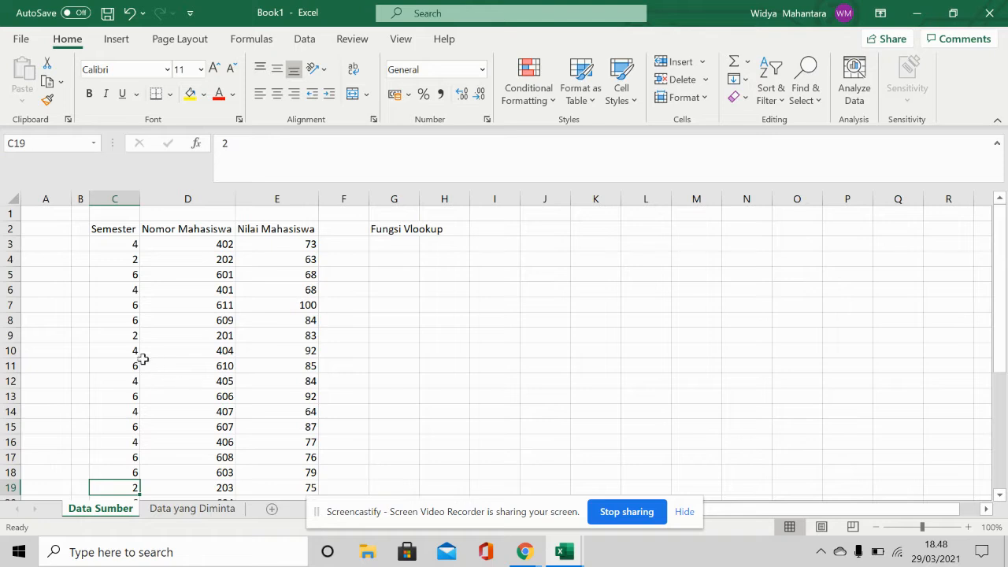
pyautogui.click(130, 336)
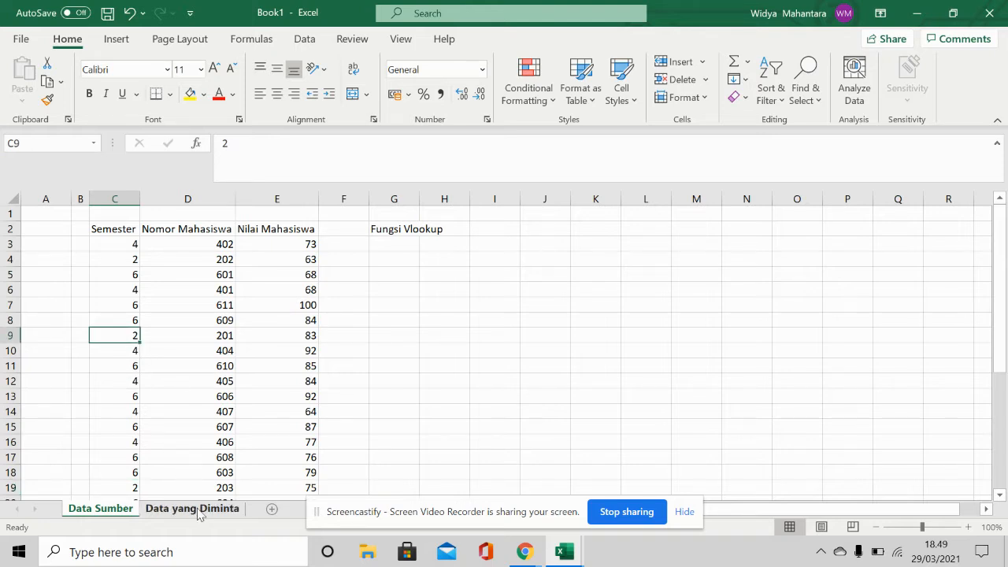
# - Check the Nomor Mahasiswa column on the Data Sumber sheet for the student numbers belonging to semester 2
pyautogui.click(223, 336)
pyautogui.click(220, 260)
pyautogui.scroll(-1, 219, 284)
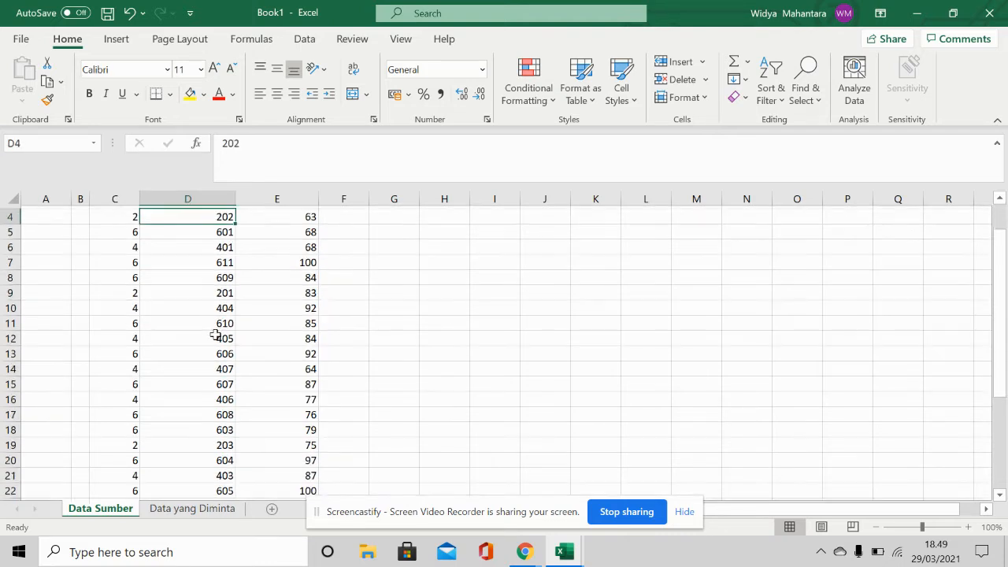
pyautogui.click(225, 443)
# - On Data yang Diminta, enter the three semester 2 student numbers in ascending order in B3:B5 under Nomor Mahasiswa
pyautogui.click(192, 508)
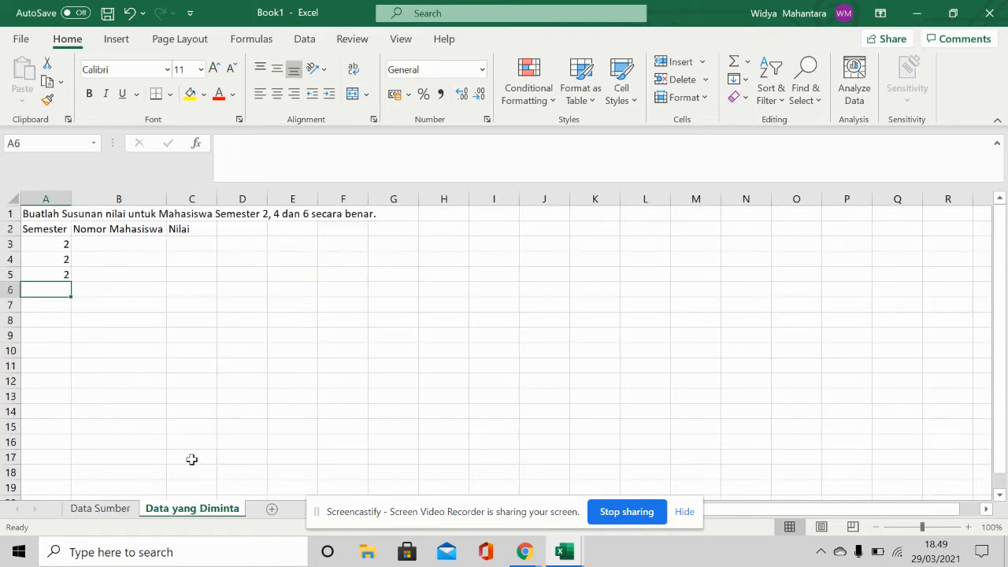
pyautogui.click(114, 244)
pyautogui.click(161, 193)
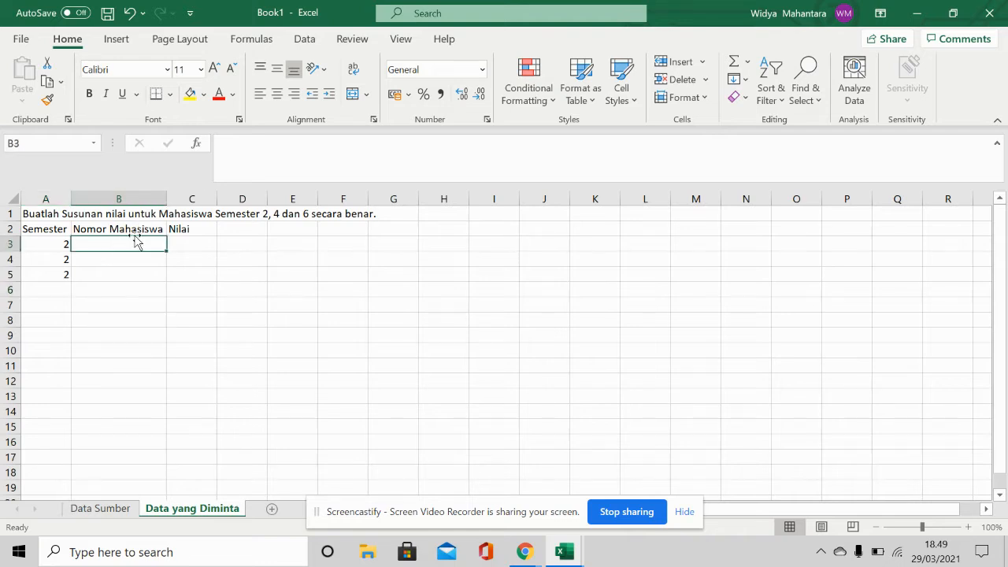
pyautogui.write('2021')
pyautogui.press('Return')
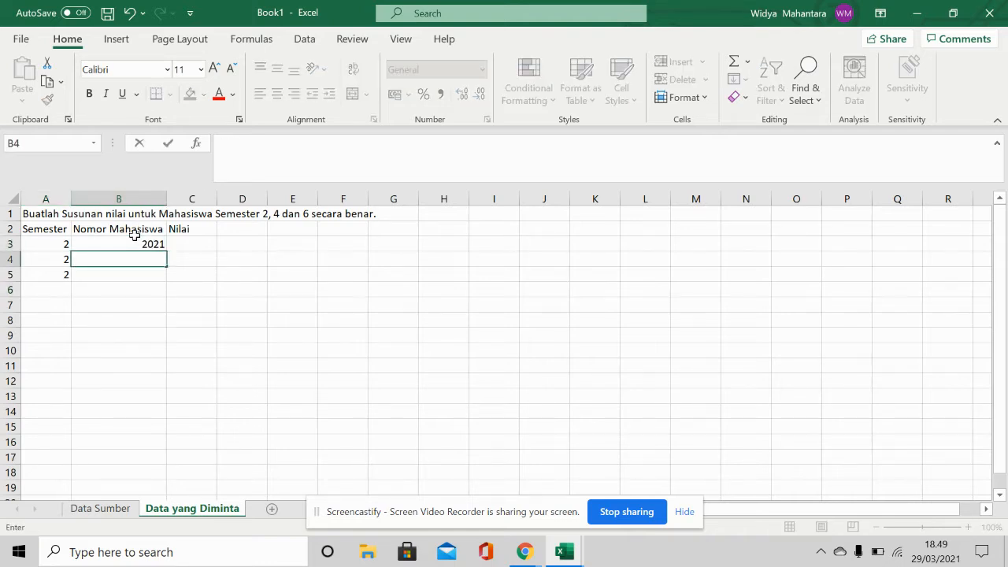
pyautogui.press('Up')
pyautogui.write('201')
pyautogui.press('Return')
pyautogui.write('20')
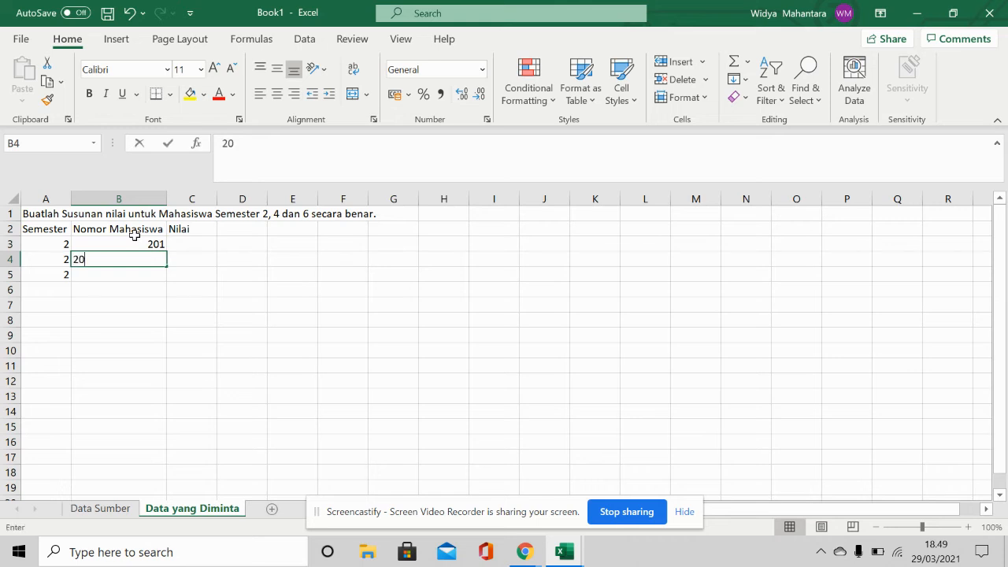
pyautogui.write('2')
pyautogui.press('Return')
pyautogui.write('203')
pyautogui.press('Tab')
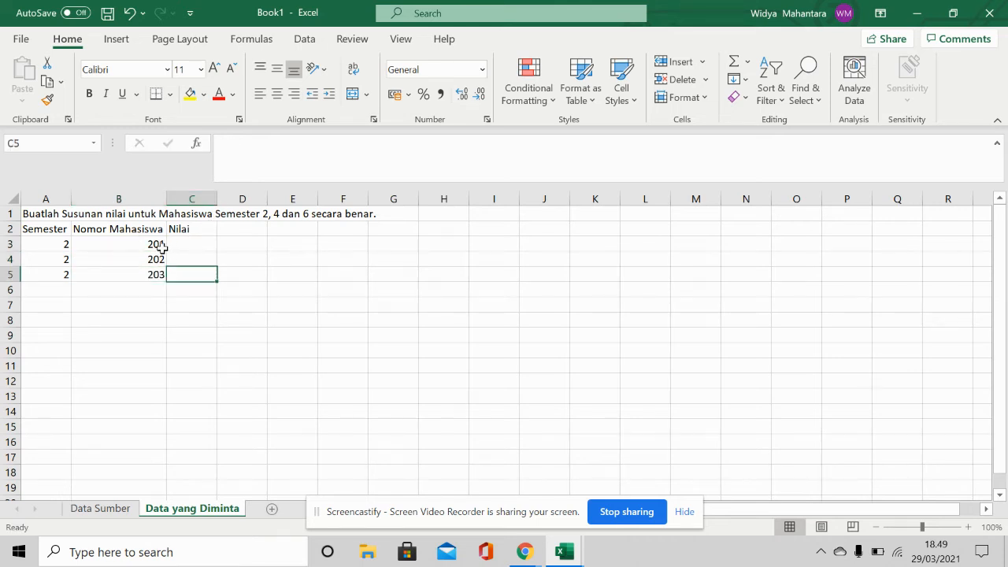
# - Compare the student numbers in B3:B5 and the empty Nilai cells C3:C5 with the Nilai Mahasiswa column on Data Sumber
pyautogui.click(143, 244)
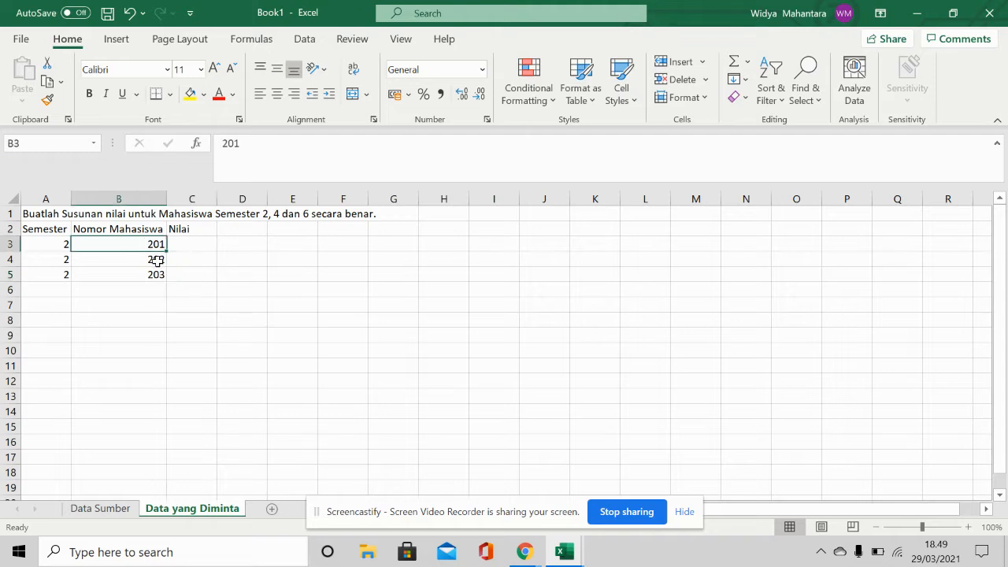
pyautogui.click(154, 261)
pyautogui.click(155, 272)
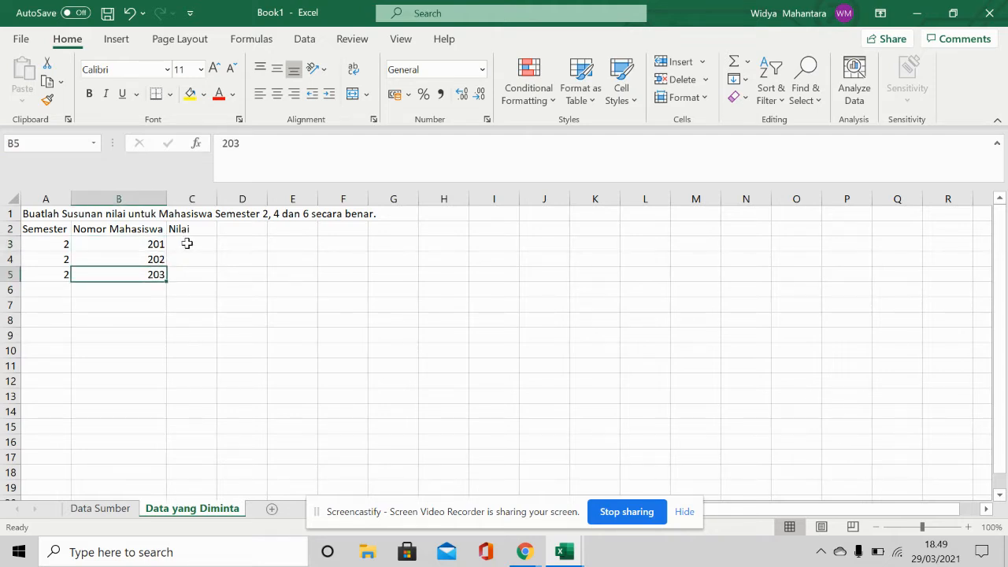
pyautogui.click(192, 244)
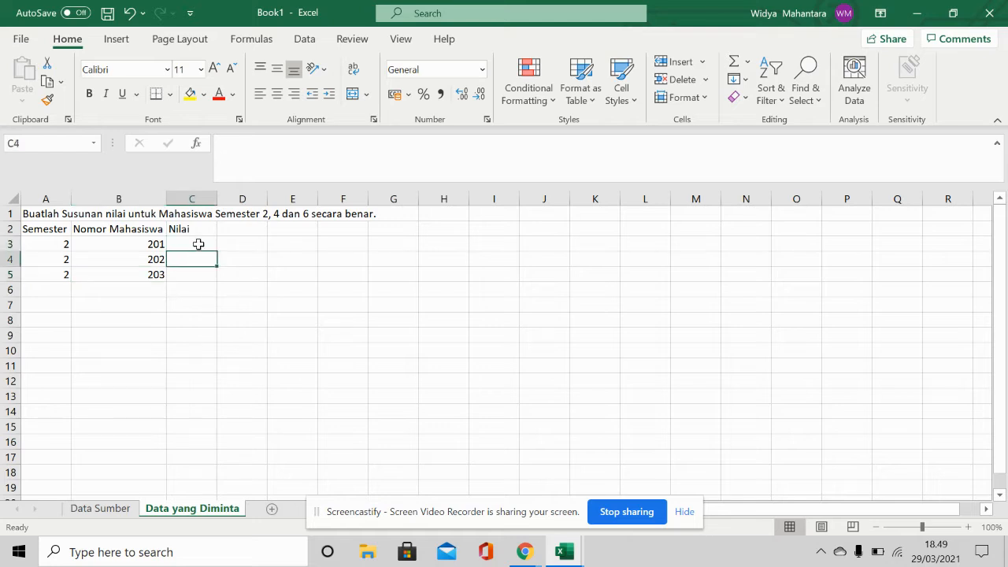
pyautogui.moveTo(197, 243); pyautogui.dragTo(191, 278)
pyautogui.click(118, 510)
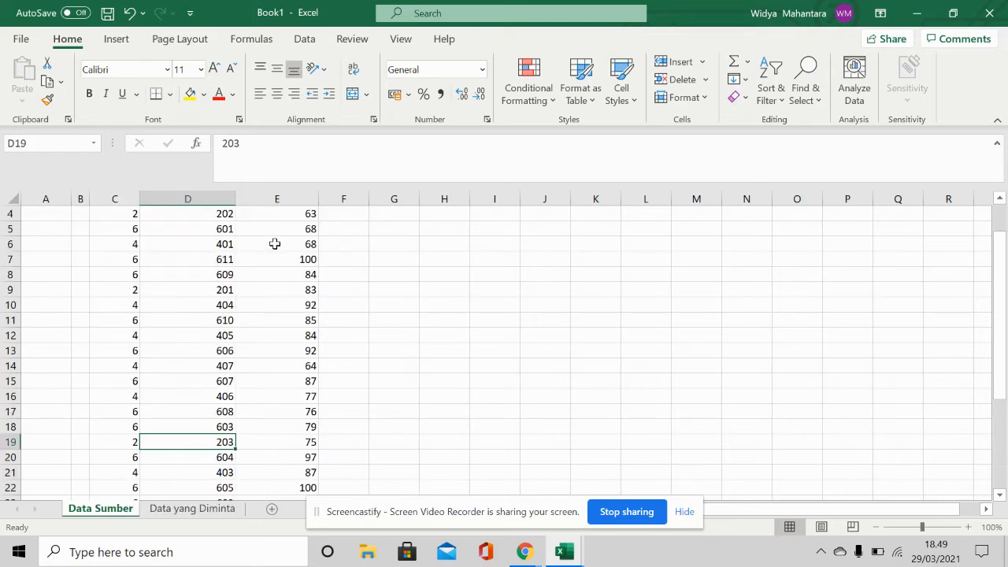
pyautogui.scroll(1, 273, 244)
pyautogui.click(295, 195)
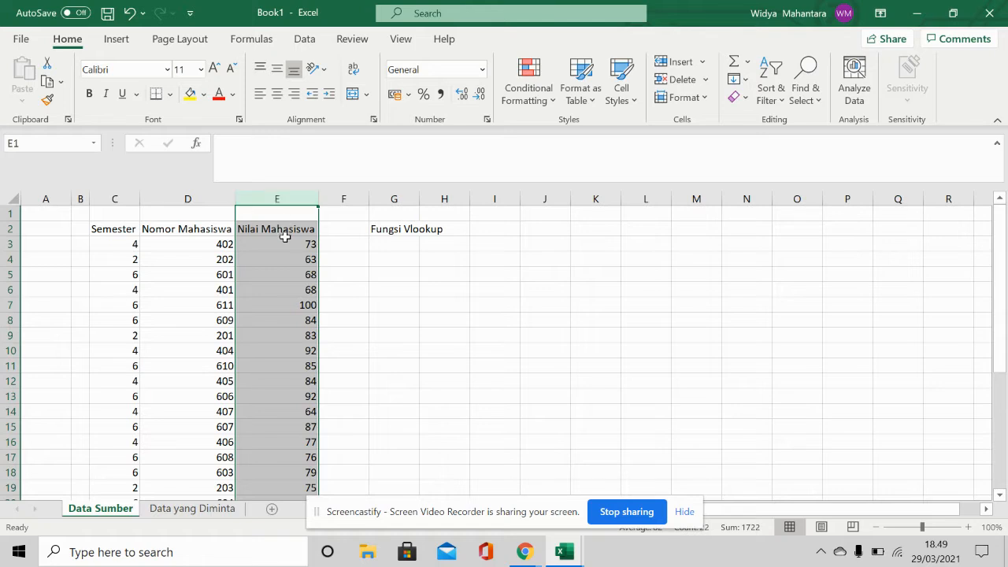
pyautogui.scroll(-1, 290, 213)
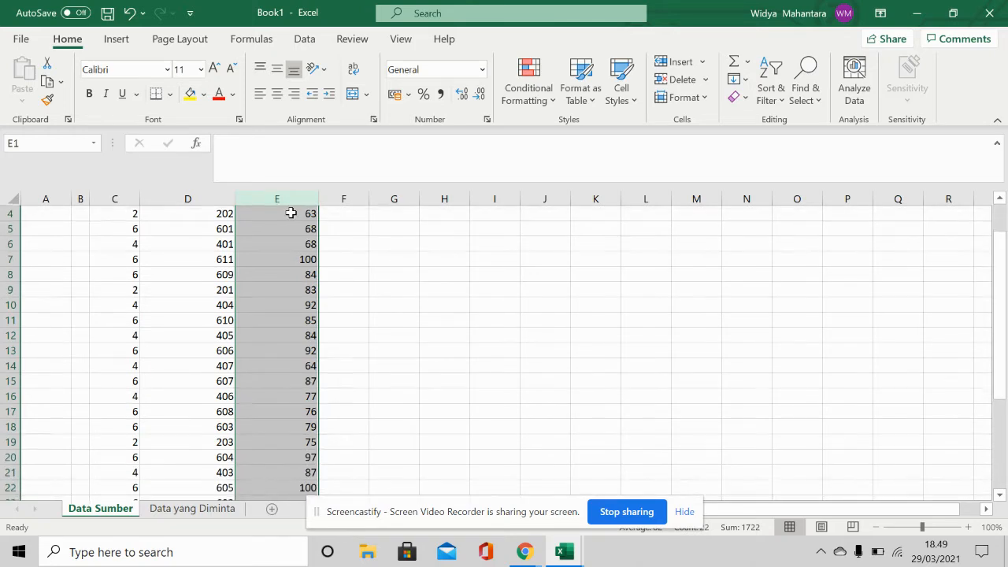
pyautogui.scroll(1, 290, 212)
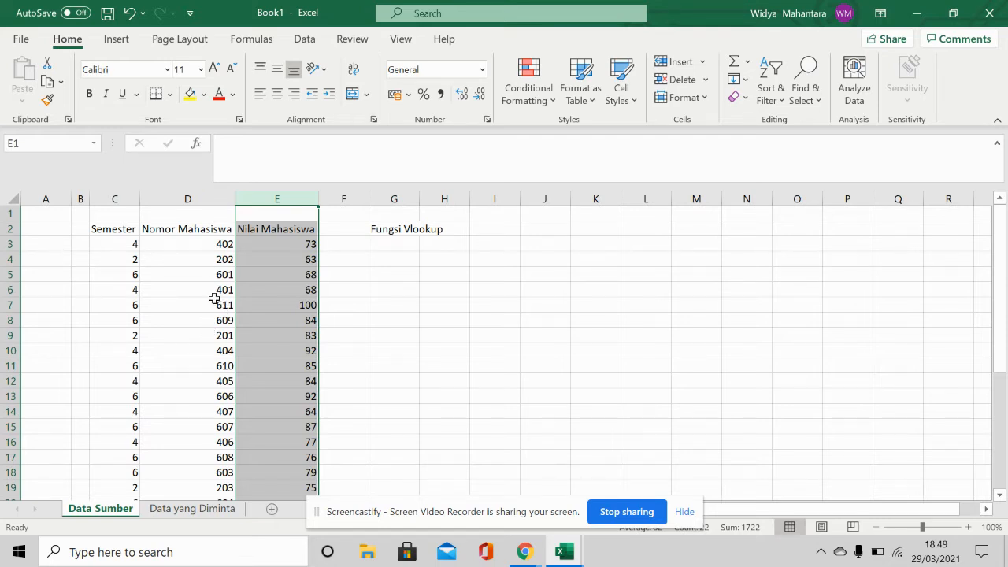
# - Find the grade of the student listed in B3 on Data Sumber and enter 83 in C3 of Data yang Diminta
pyautogui.click(223, 337)
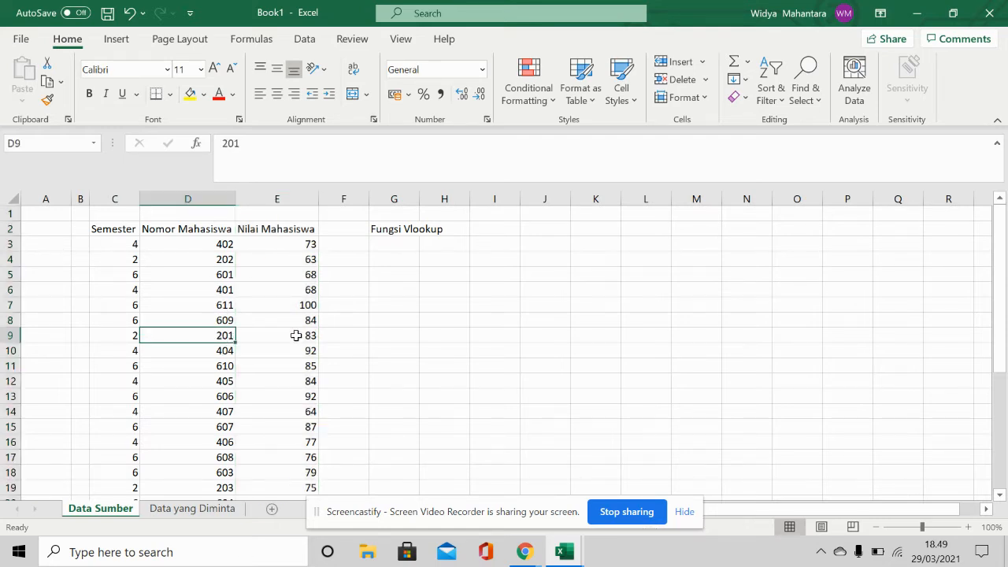
pyautogui.click(189, 508)
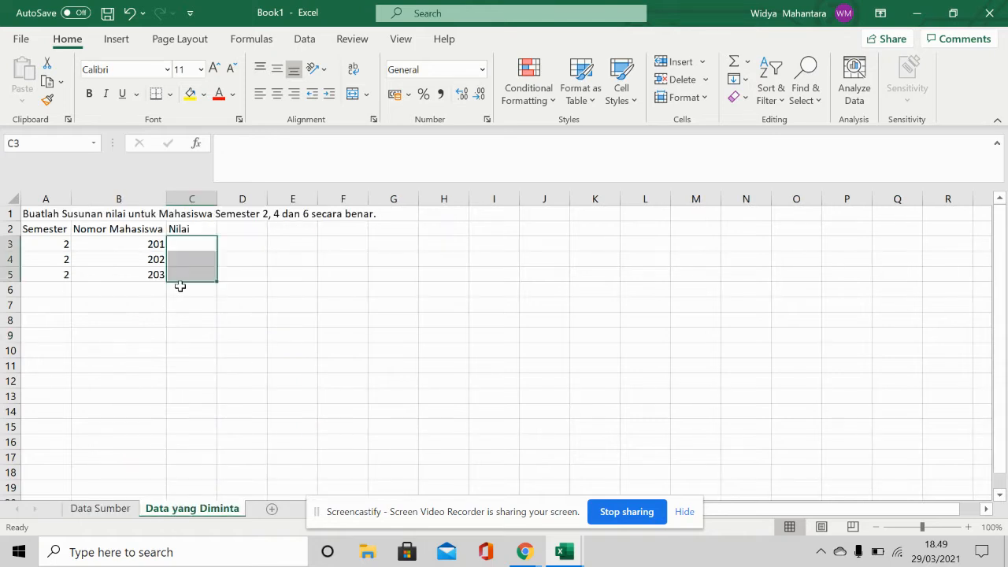
pyautogui.click(202, 239)
pyautogui.write('83')
pyautogui.press('Return')
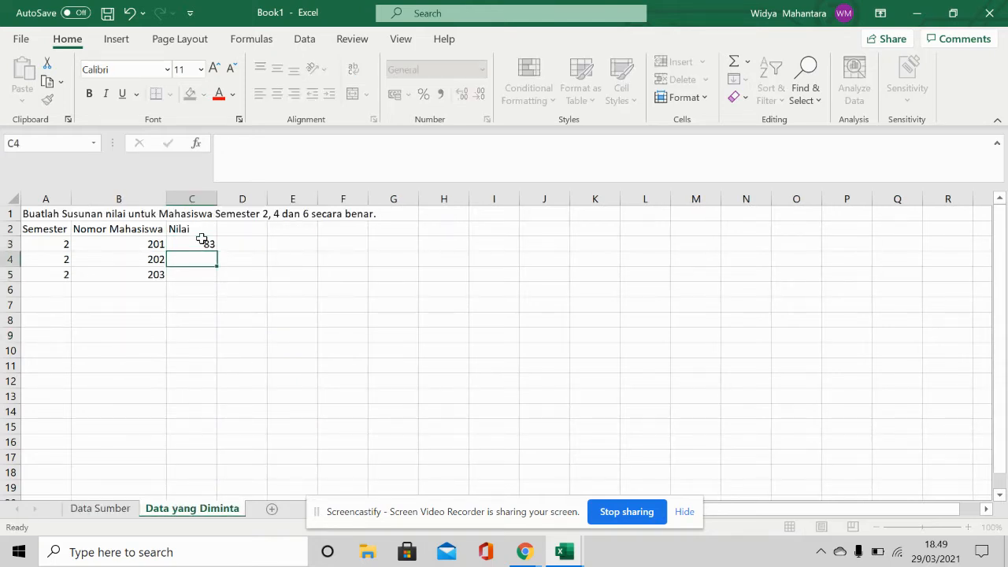
# - Find the grade of the student listed in B4 on Data Sumber and enter 63 in C4 of Data yang Diminta
pyautogui.click(101, 508)
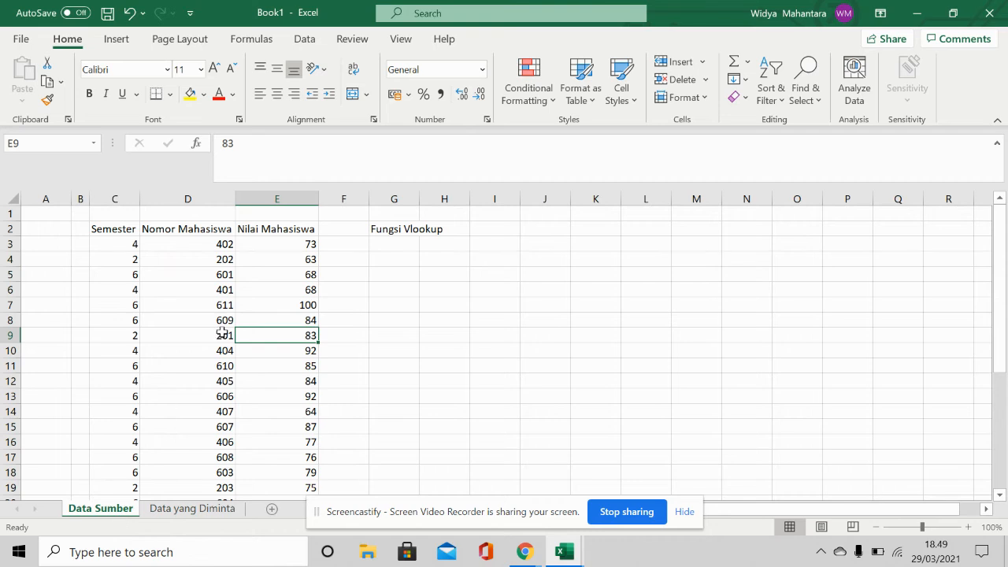
pyautogui.click(278, 265)
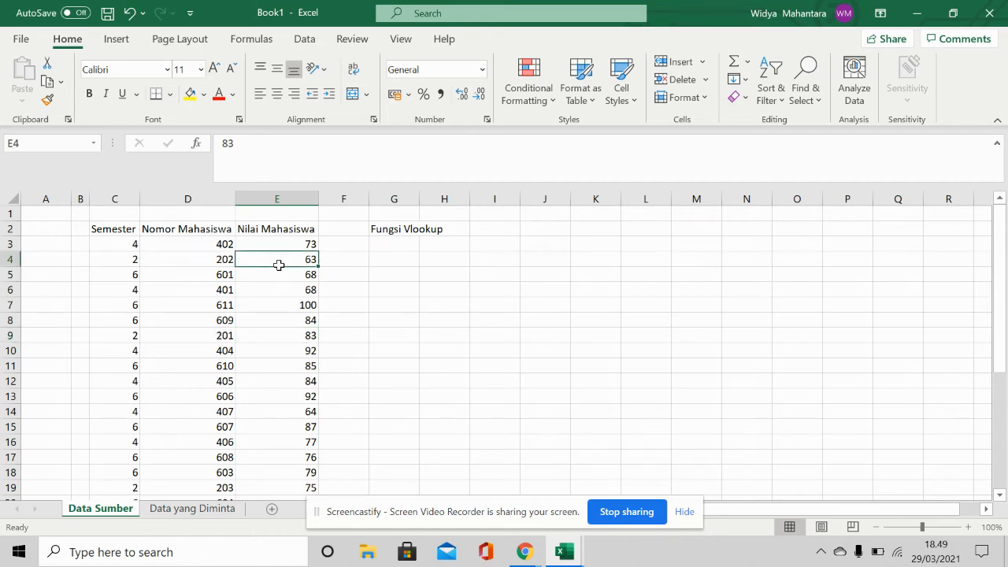
pyautogui.click(209, 512)
pyautogui.write('63')
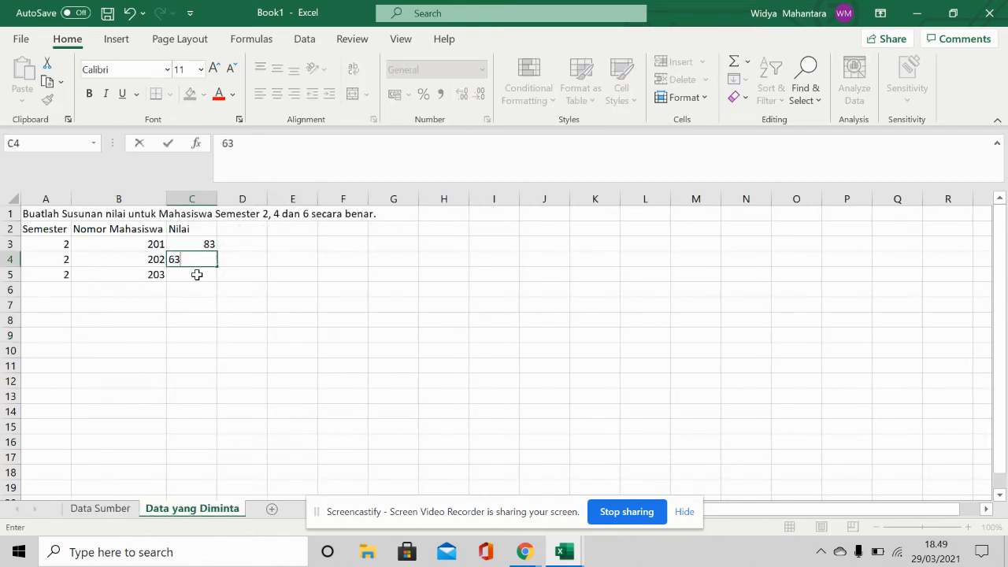
pyautogui.press('Return')
# - Find the grade of the student listed in B5 on Data Sumber and enter 75 in C5 of Data yang Diminta
pyautogui.click(100, 509)
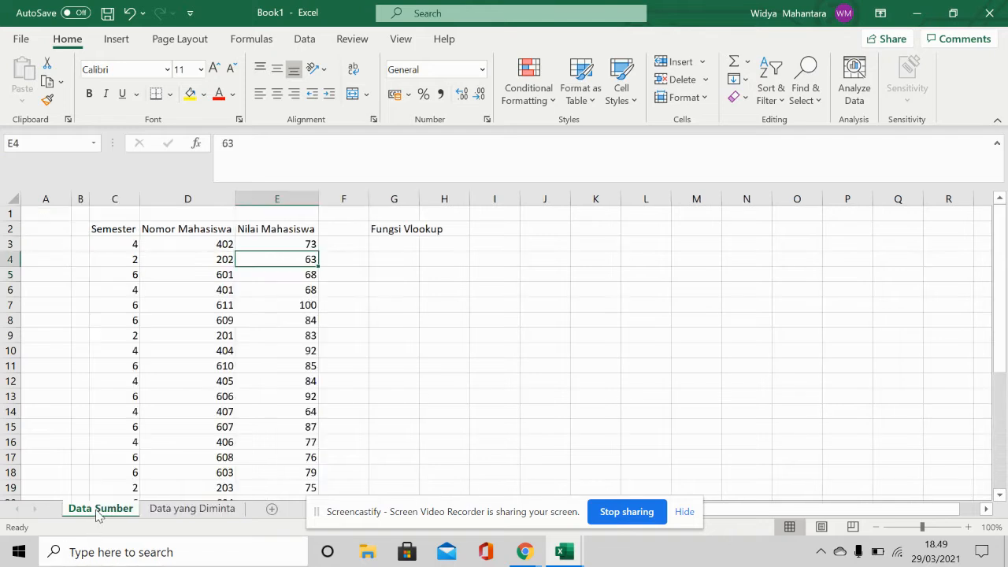
pyautogui.scroll(-1, 150, 384)
pyautogui.click(226, 443)
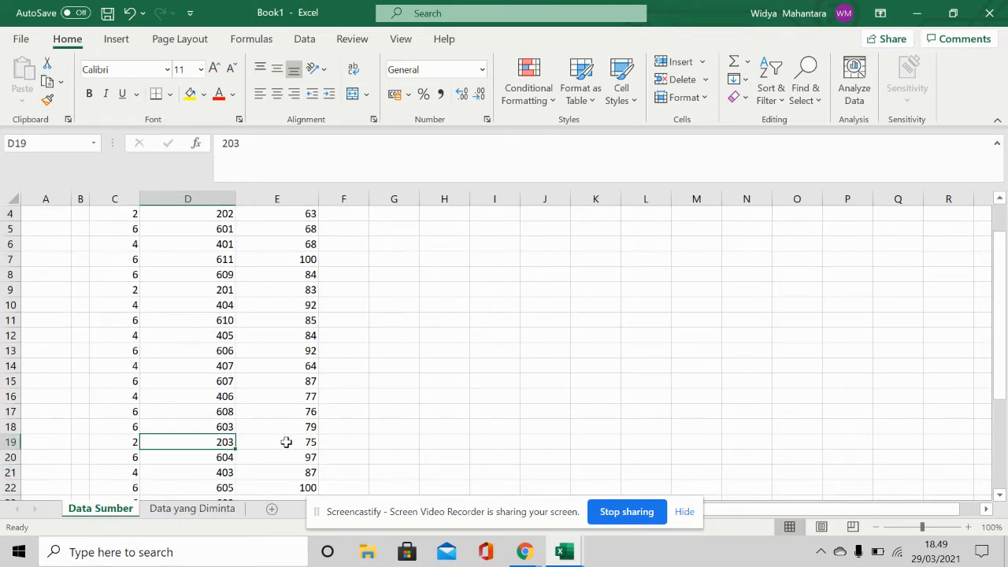
pyautogui.click(286, 442)
pyautogui.click(202, 507)
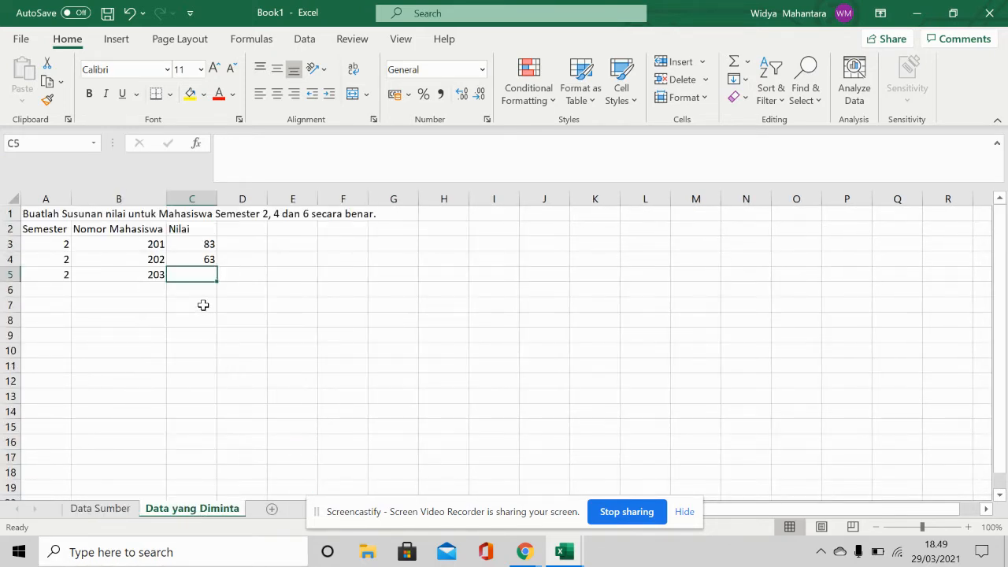
pyautogui.write('75')
pyautogui.press('Return')
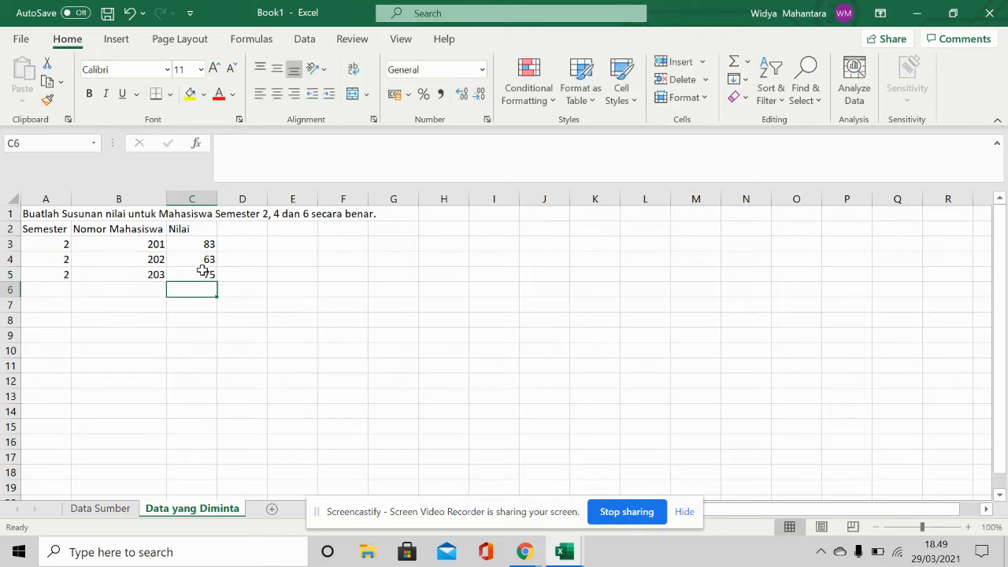
# - Clear the manually entered grades from C3:C5 on Data yang Diminta
pyautogui.moveTo(204, 246); pyautogui.dragTo(208, 272)
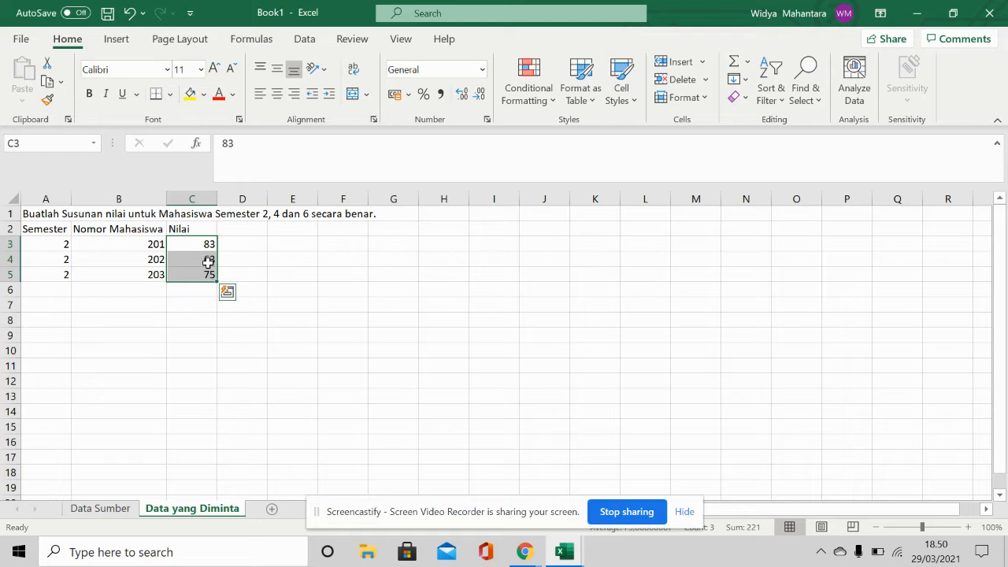
pyautogui.press('Delete')
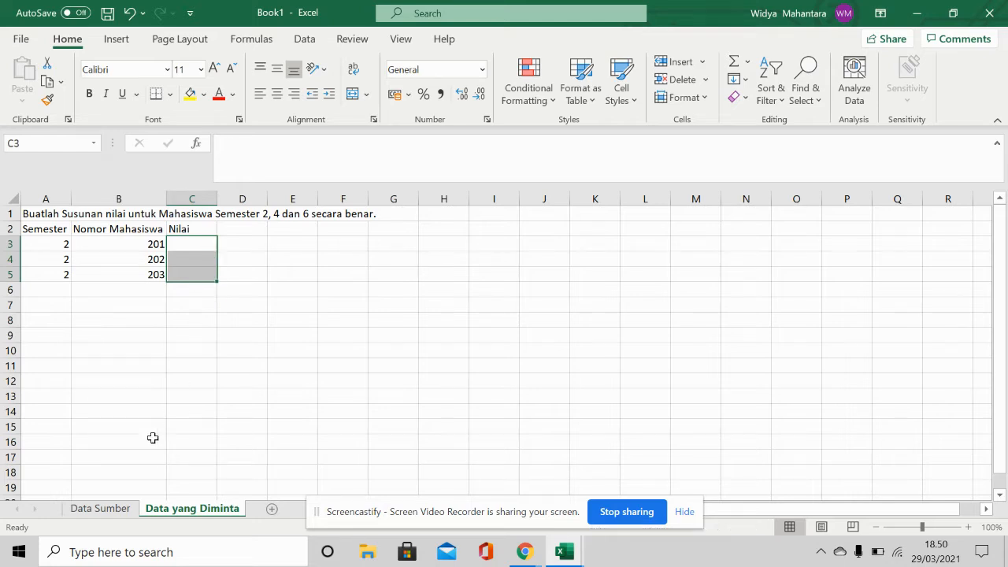
# - Examine the unordered Semester values in C3:C23 on the Data Sumber sheet
pyautogui.click(101, 508)
pyautogui.scroll(1, 188, 416)
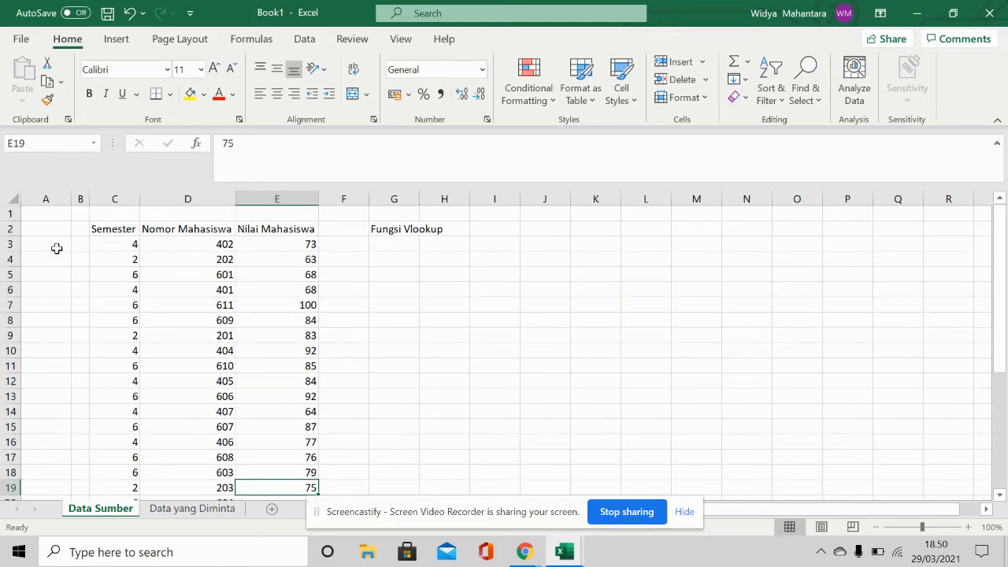
pyautogui.moveTo(117, 244); pyautogui.dragTo(130, 472)
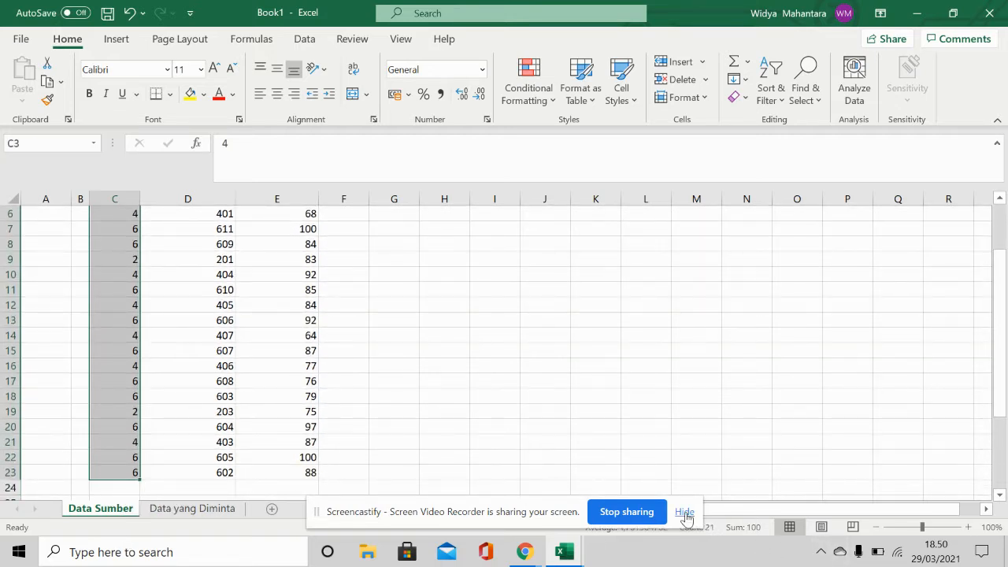
pyautogui.moveTo(523, 510)
pyautogui.mouseDown()
pyautogui.moveTo(544, 495)
pyautogui.moveTo(541, 552)
pyautogui.mouseUp()
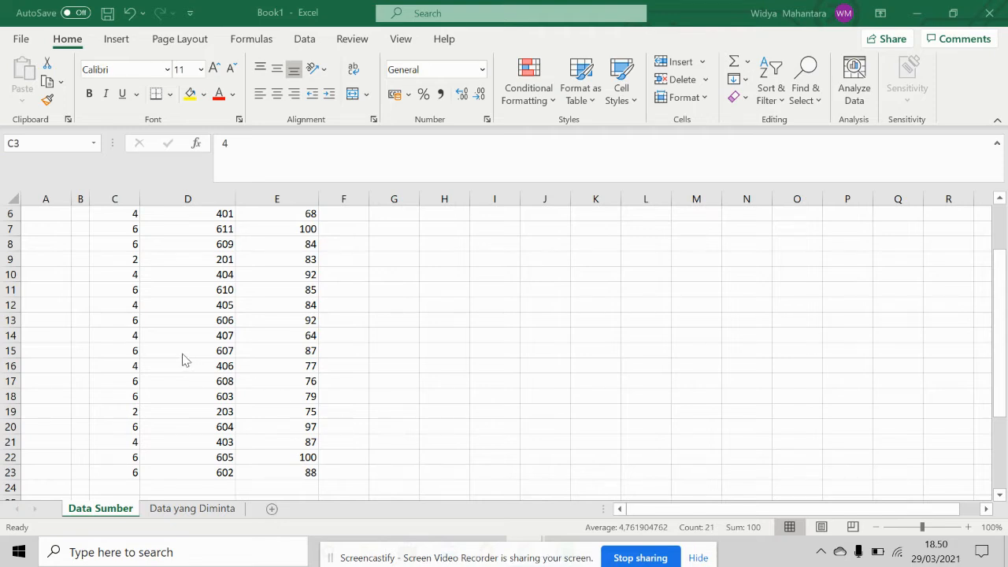
pyautogui.click(116, 344)
pyautogui.scroll(2, 115, 343)
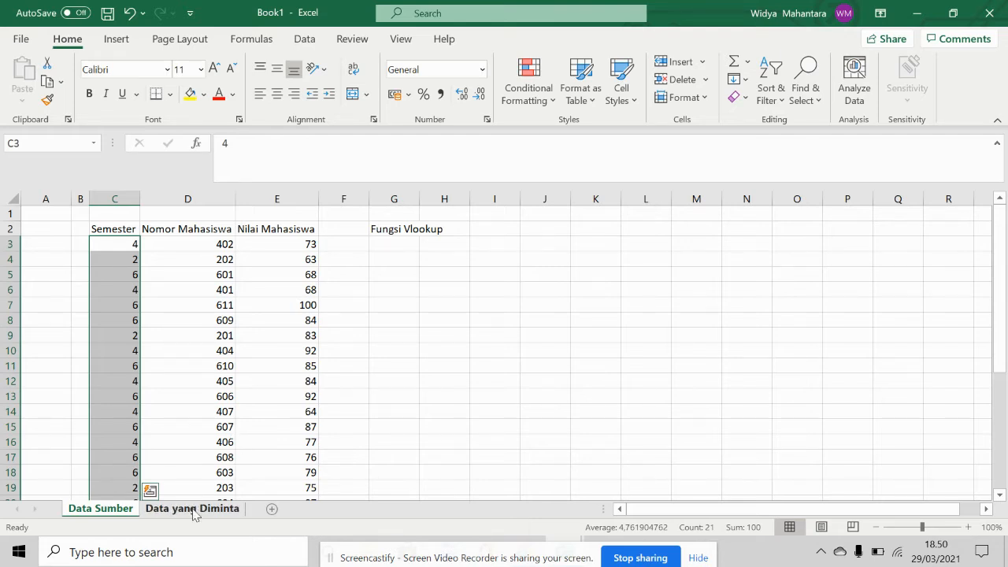
pyautogui.click(193, 509)
pyautogui.moveTo(208, 245); pyautogui.dragTo(210, 272)
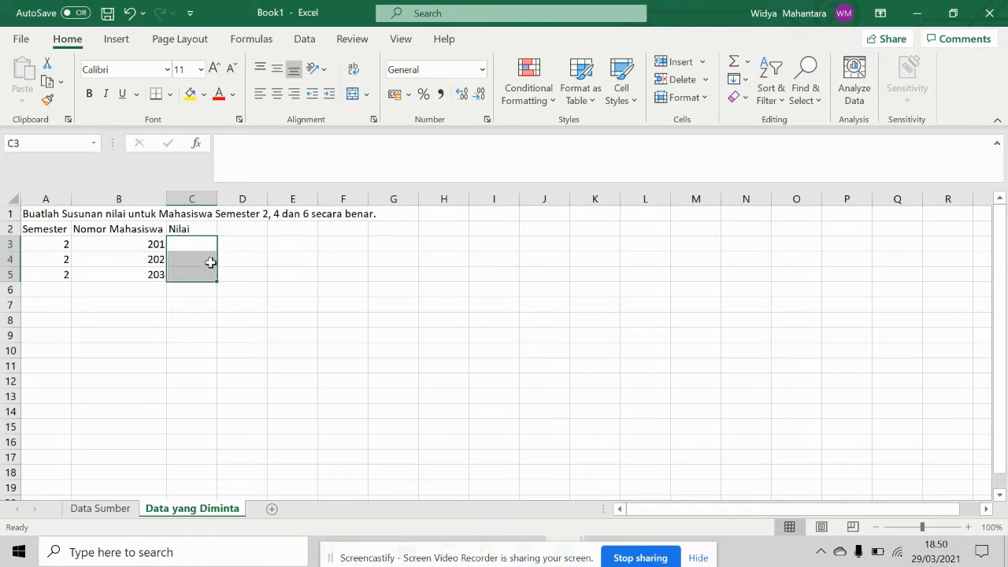
pyautogui.click(204, 242)
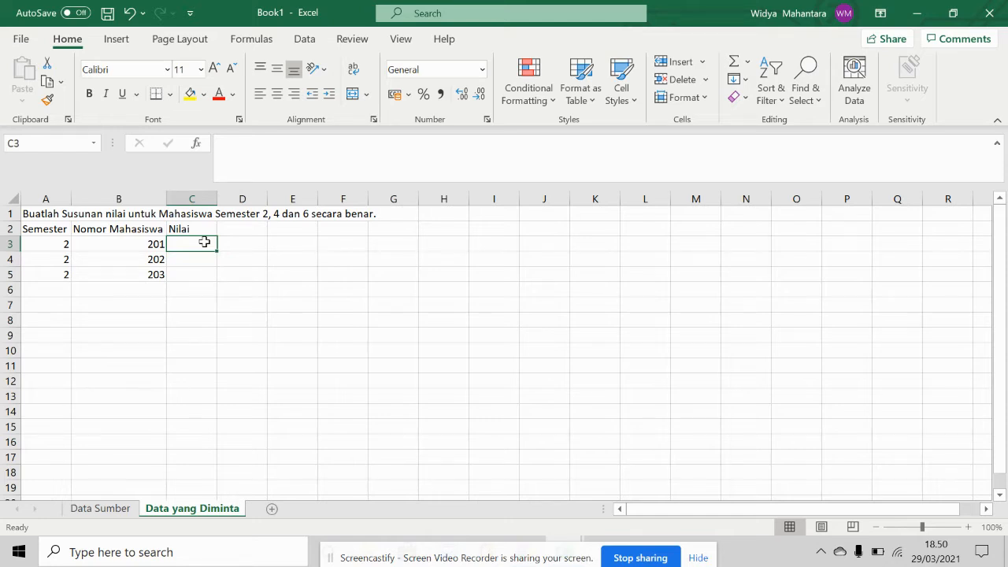
pyautogui.write('=vlooku')
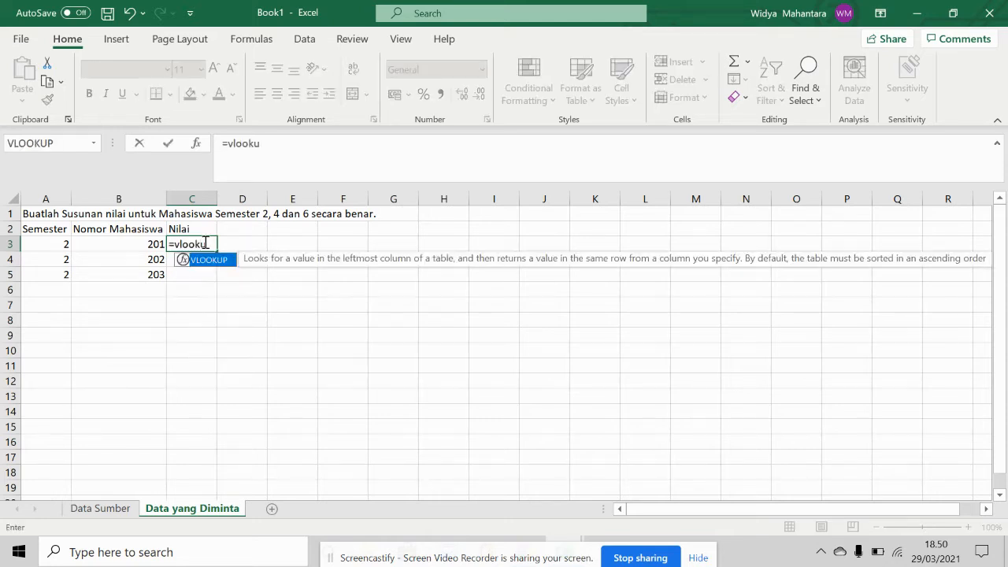
pyautogui.write('p(')
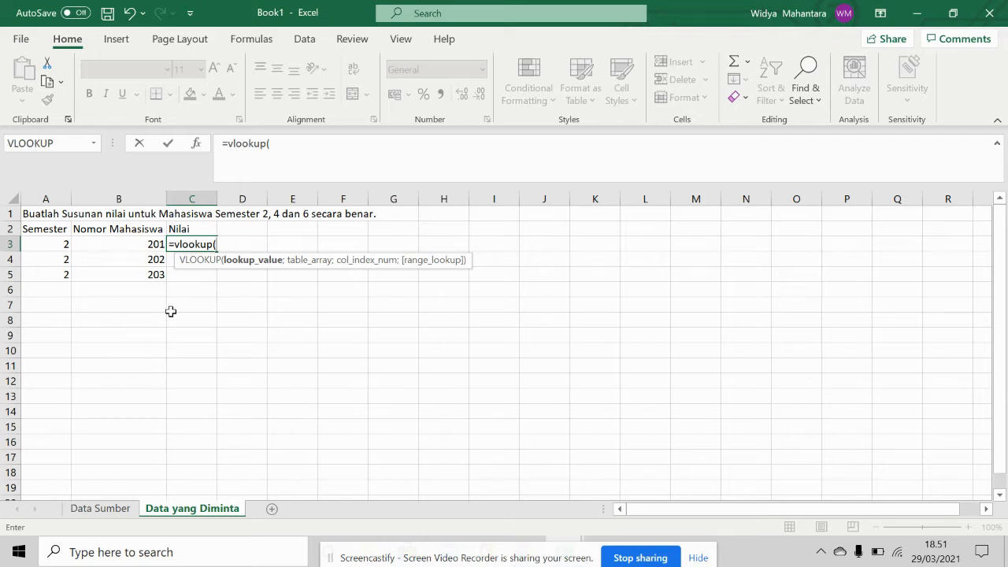
pyautogui.press('BackSpace')
pyautogui.press('BackSpace')
pyautogui.press('BackSpace')
pyautogui.press('BackSpace')
pyautogui.press('BackSpace')
pyautogui.press('BackSpace')
pyautogui.press('BackSpace')
pyautogui.press('BackSpace')
pyautogui.press('BackSpace')
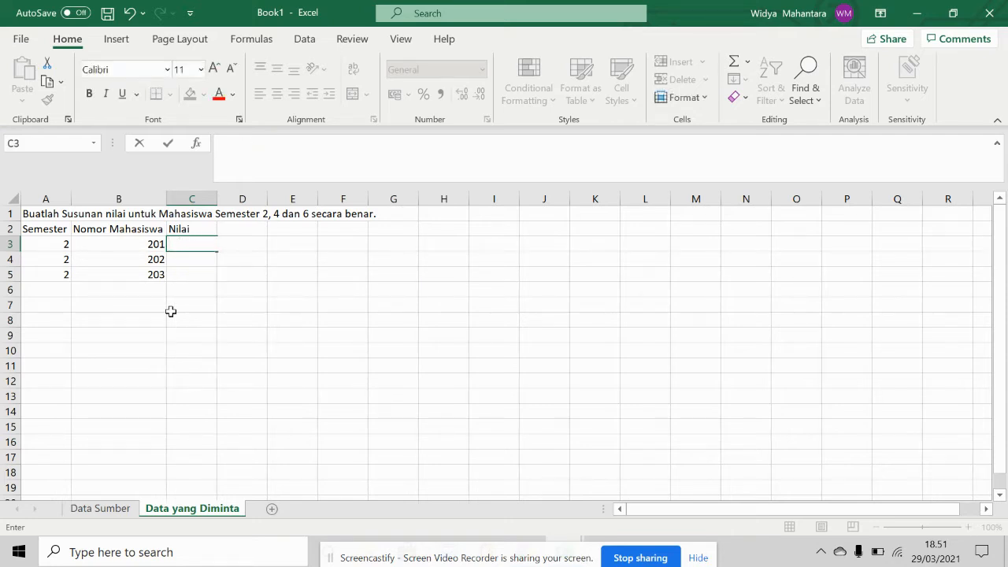
pyautogui.press('Escape')
# - Compare the Nomor Mahasiswa column D on Data Sumber with the Nomor Mahasiswa column B on Data yang Diminta
pyautogui.click(109, 509)
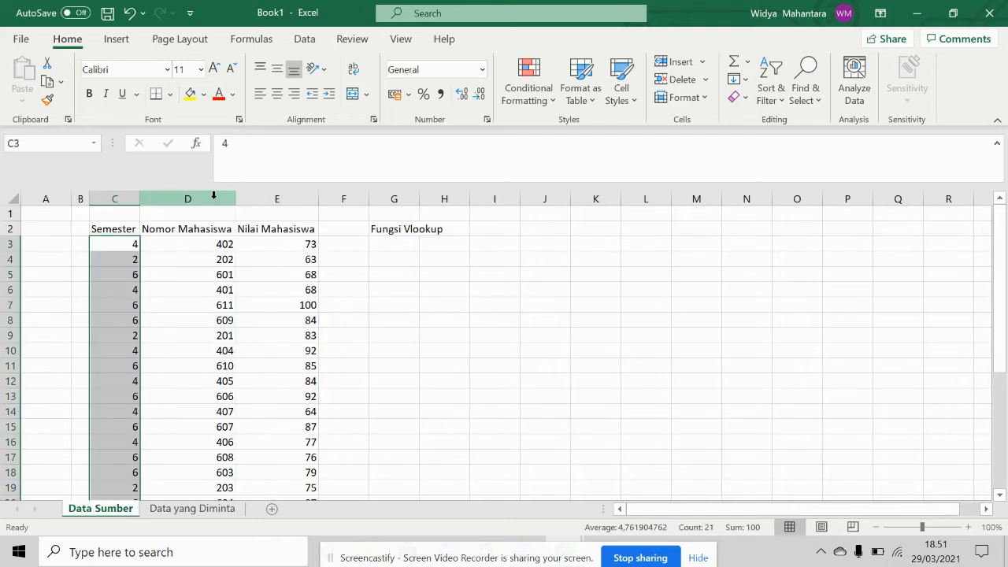
pyautogui.click(213, 199)
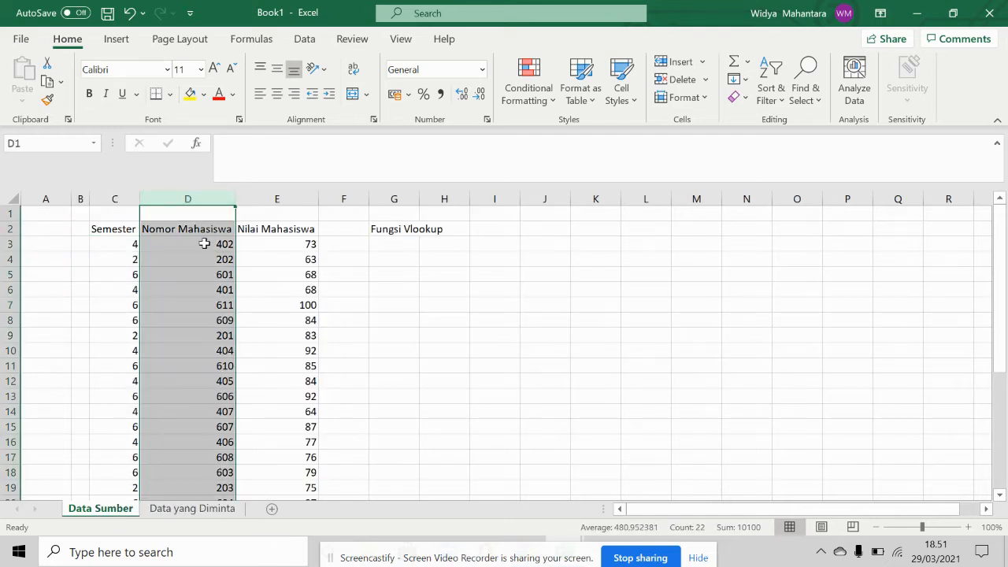
pyautogui.click(185, 509)
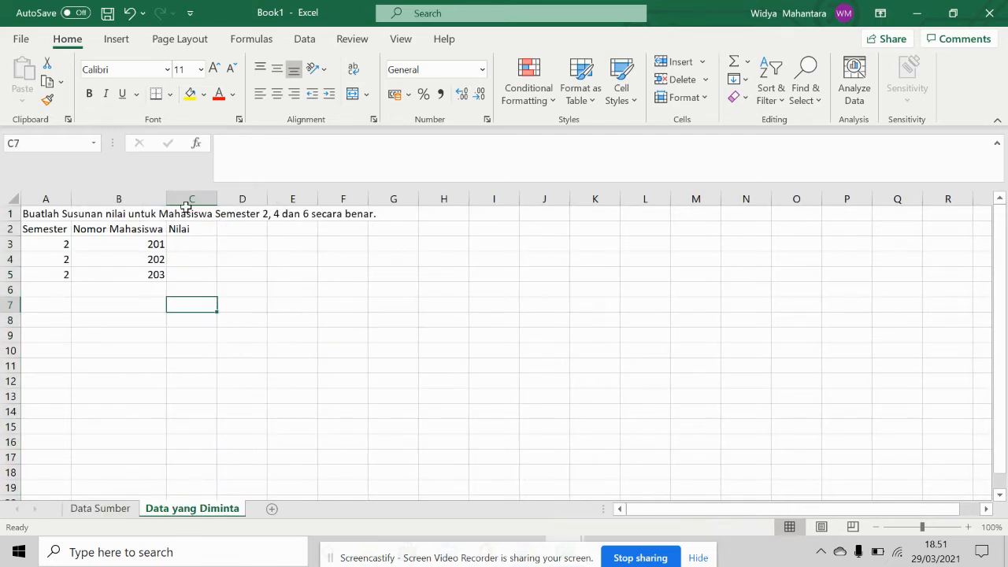
pyautogui.click(122, 198)
pyautogui.click(131, 239)
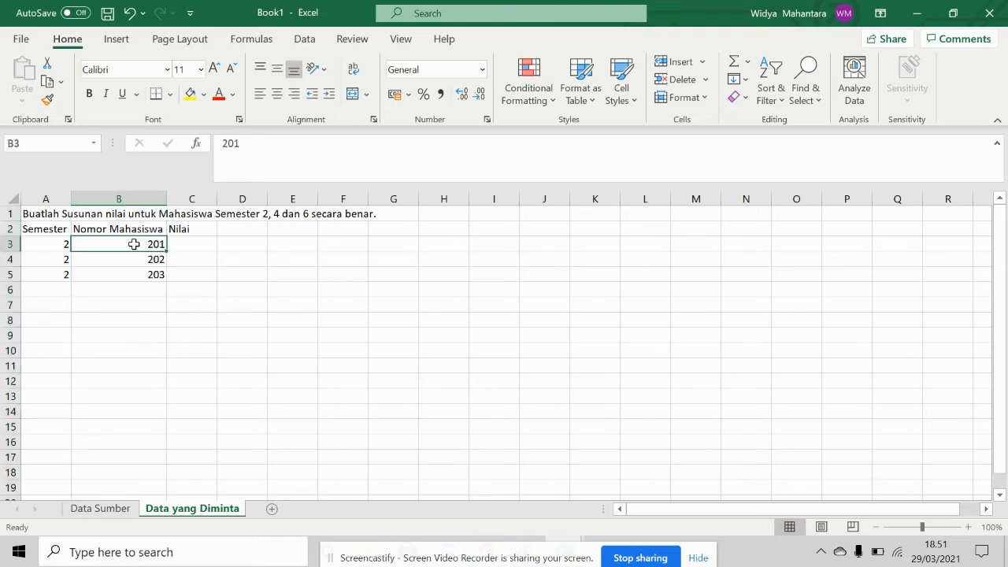
pyautogui.click(189, 238)
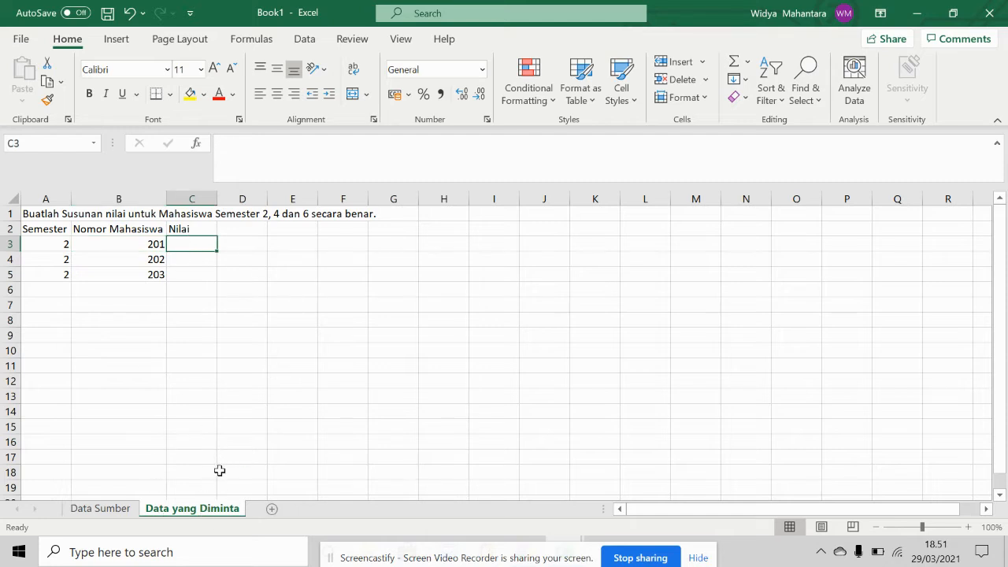
pyautogui.click(90, 510)
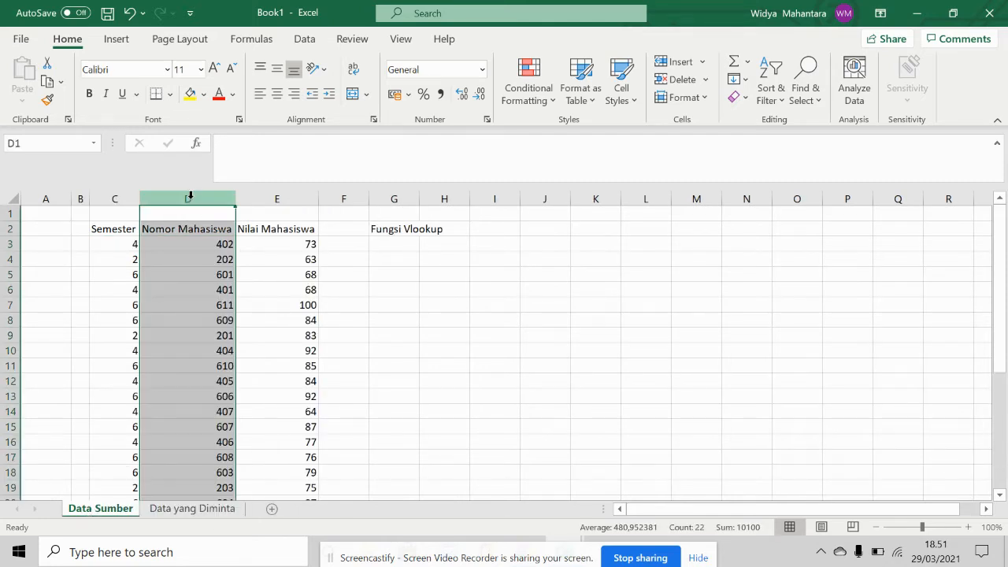
pyautogui.click(197, 509)
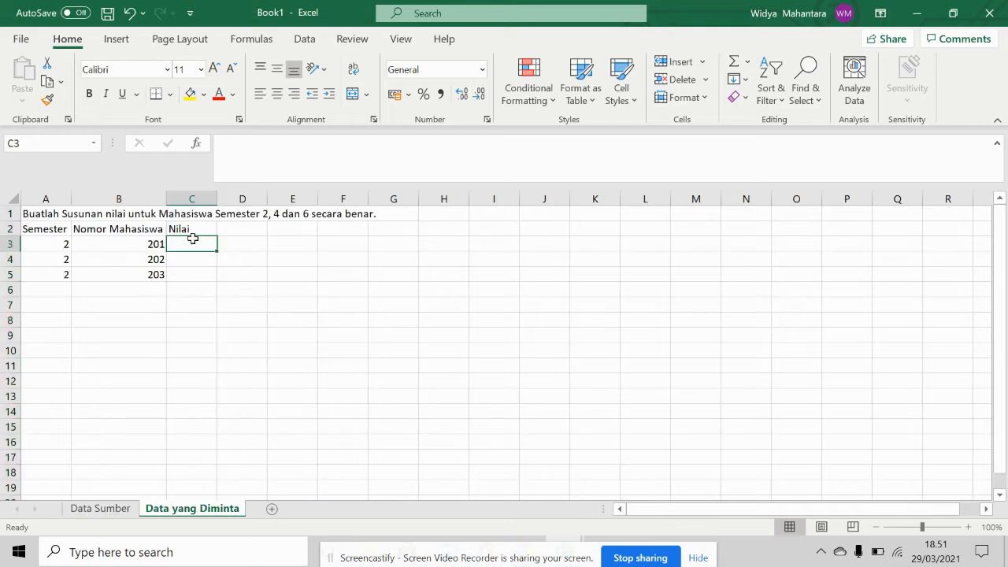
pyautogui.write('=vlooup(')
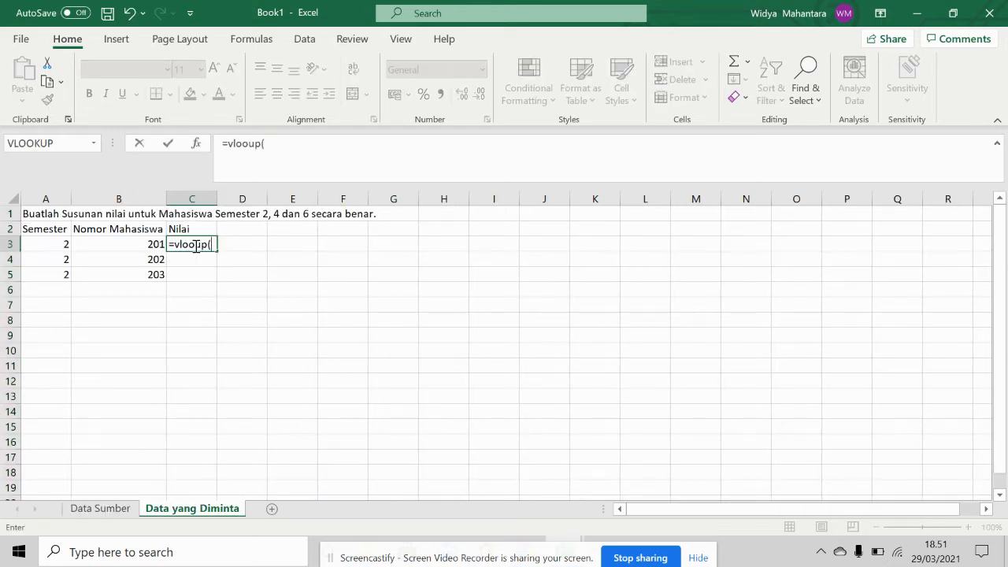
pyautogui.click(194, 246)
pyautogui.write('k')
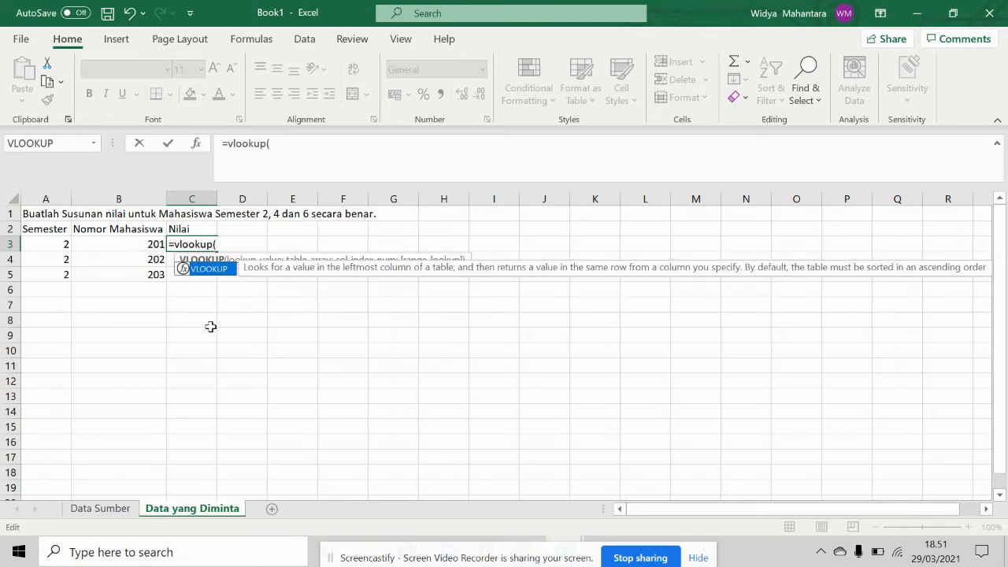
pyautogui.press('Return')
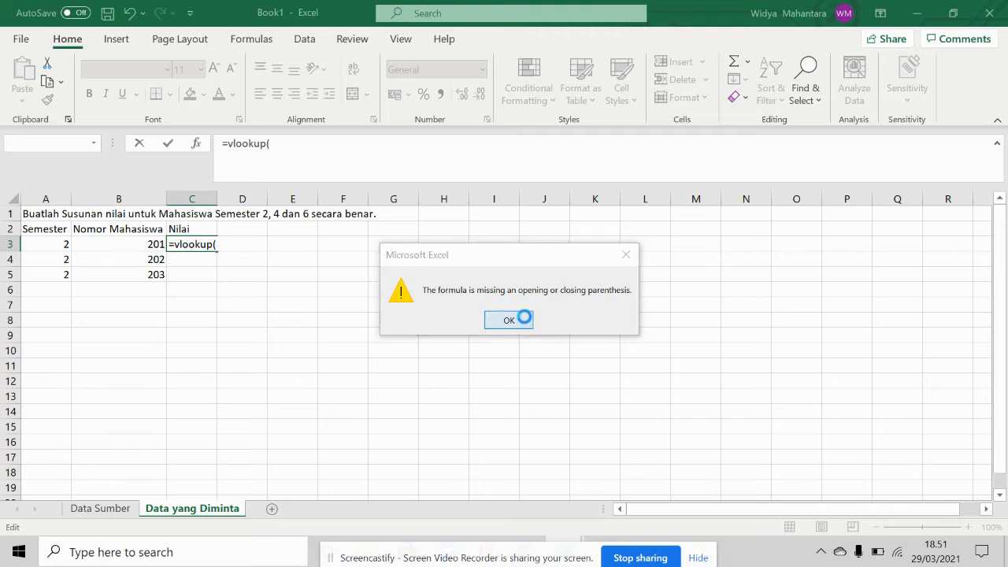
pyautogui.click(512, 319)
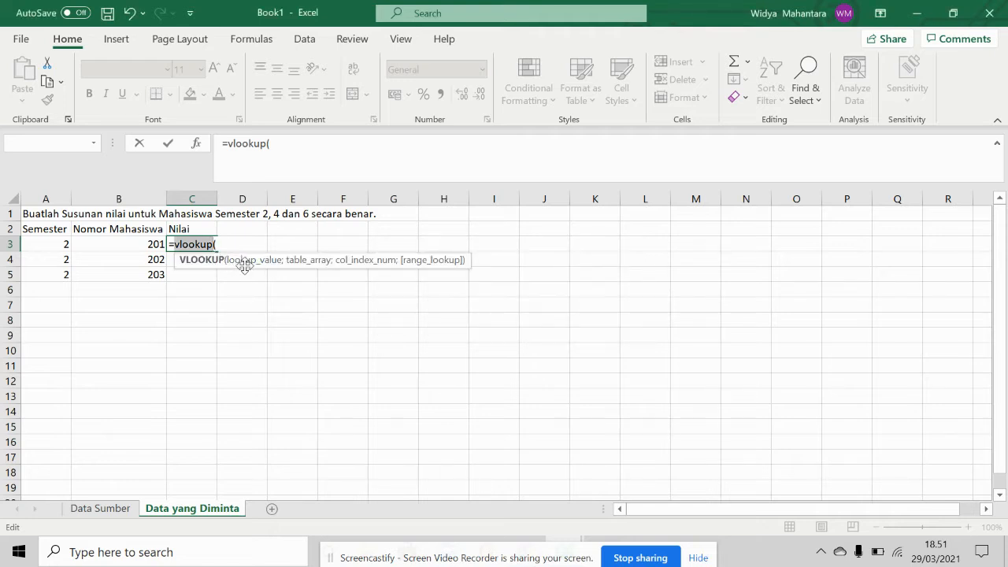
pyautogui.click(149, 244)
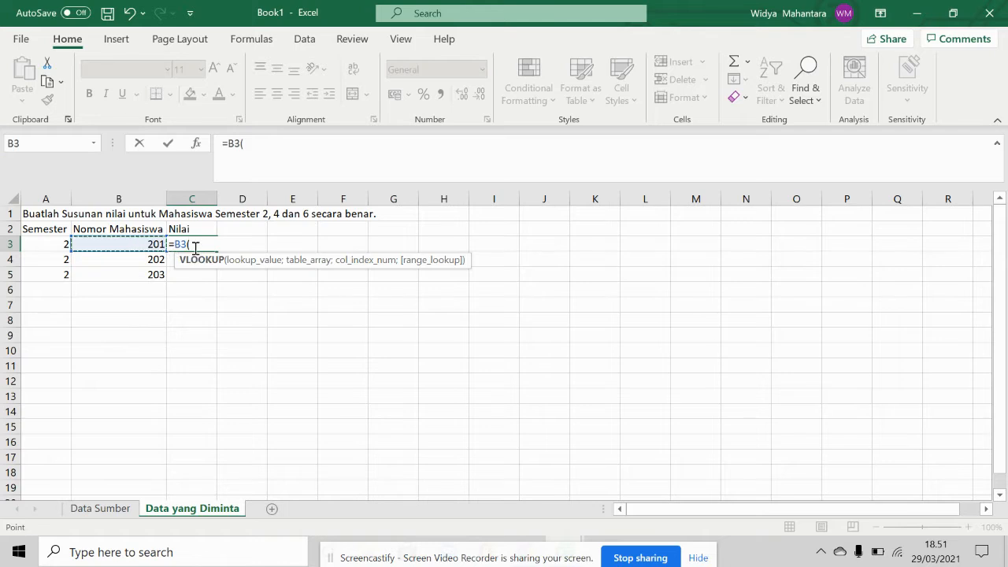
pyautogui.press('BackSpace')
pyautogui.press('BackSpace')
pyautogui.press('BackSpace')
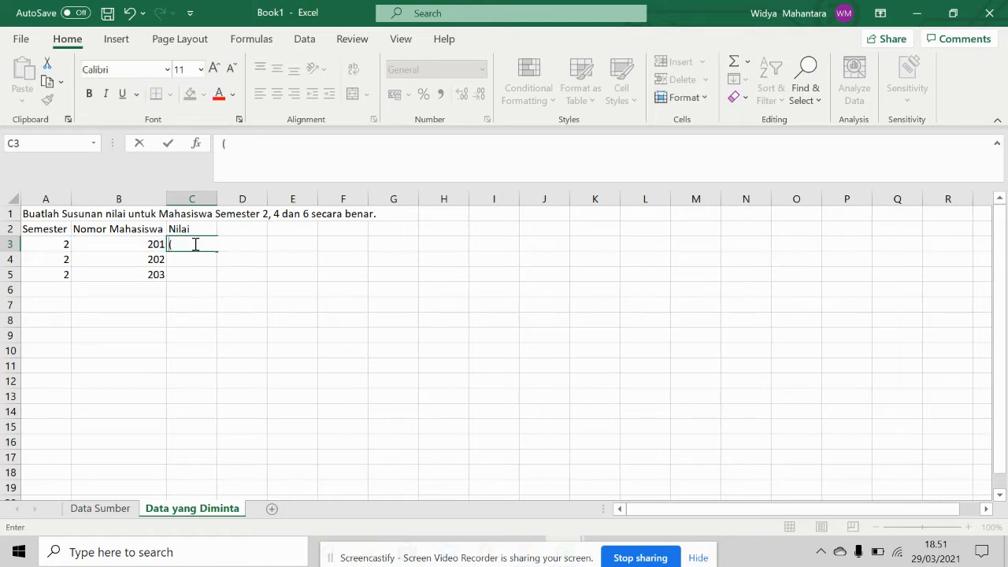
pyautogui.write('=vlookup')
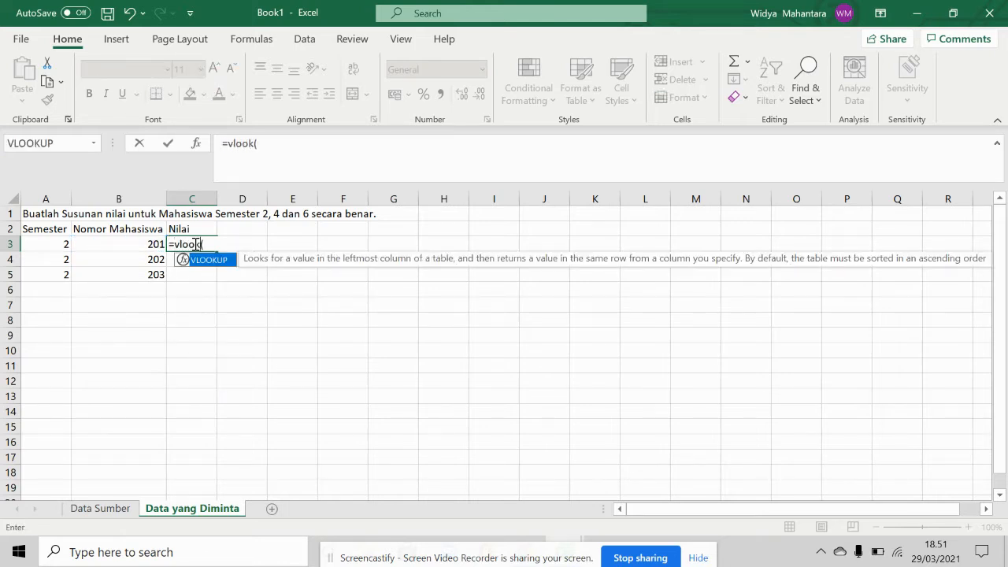
pyautogui.click(232, 244)
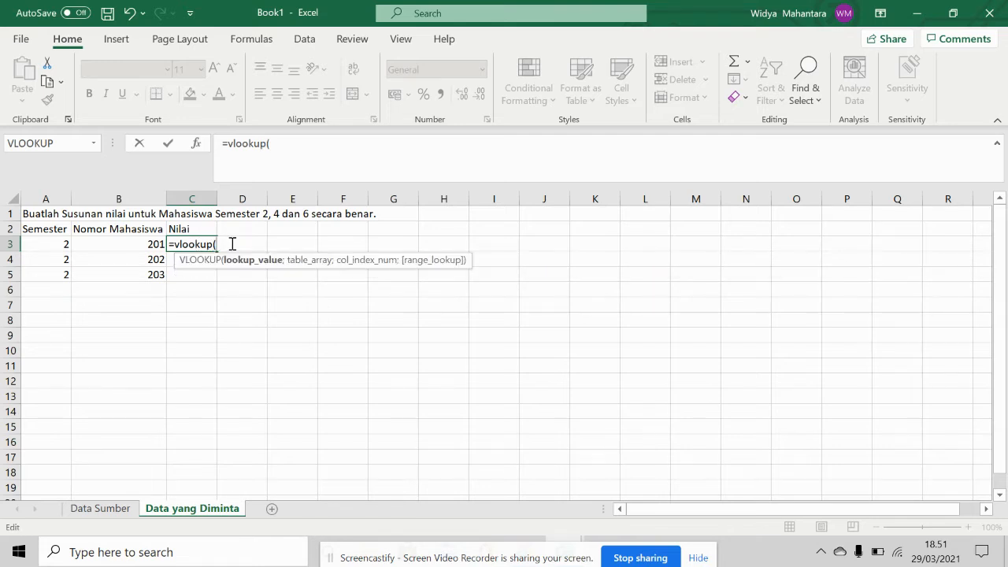
pyautogui.click(142, 244)
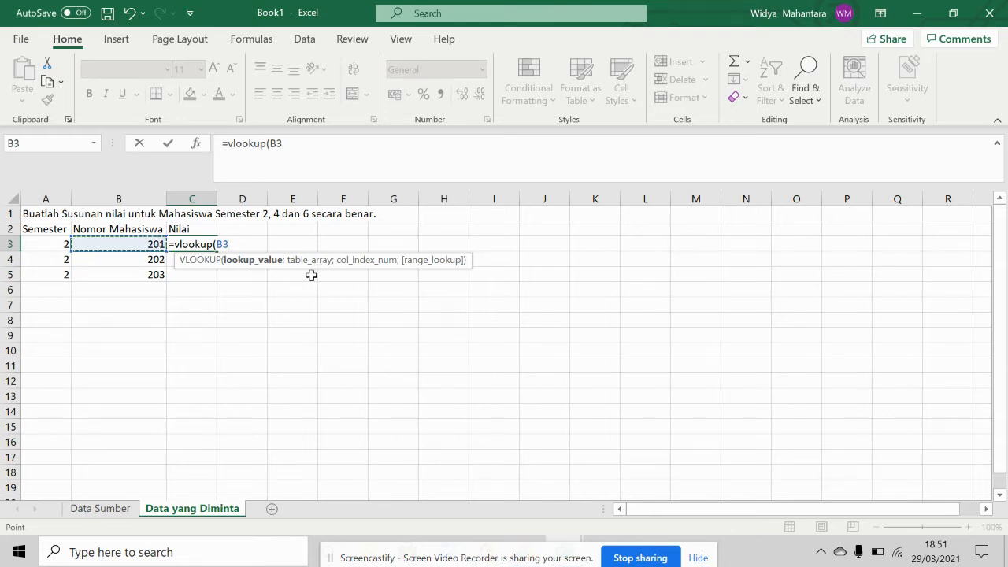
pyautogui.press('BackSpace')
pyautogui.press('BackSpace')
pyautogui.press('BackSpace')
pyautogui.press('BackSpace')
pyautogui.press('BackSpace')
pyautogui.press('BackSpace')
pyautogui.press('BackSpace')
pyautogui.press('BackSpace')
pyautogui.press('BackSpace')
pyautogui.press('BackSpace')
pyautogui.press('BackSpace')
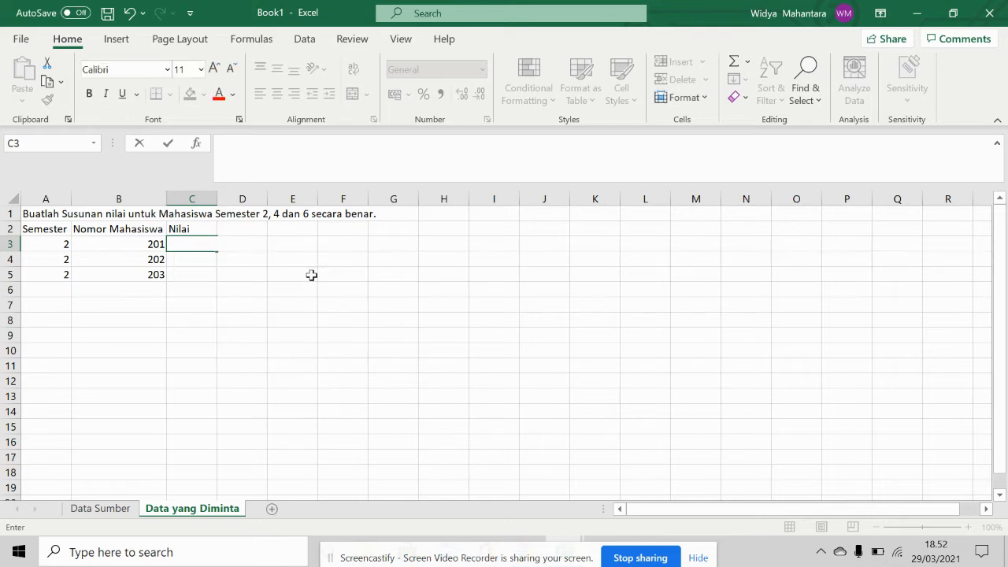
# - Examine the full source table C2:E23 on Data Sumber, then return to Data yang Diminta
pyautogui.click(117, 511)
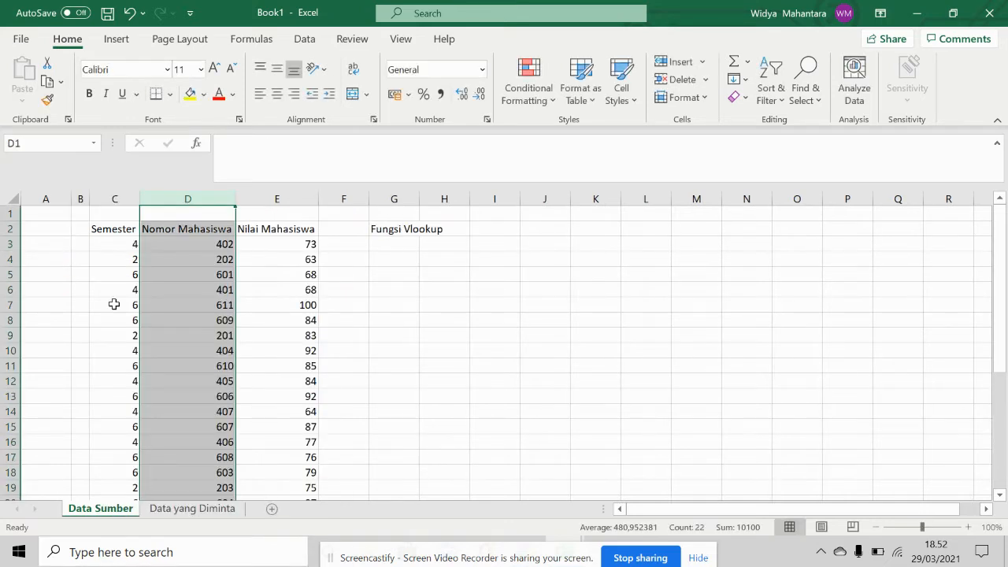
pyautogui.moveTo(128, 229); pyautogui.dragTo(285, 489)
pyautogui.scroll(2, 284, 489)
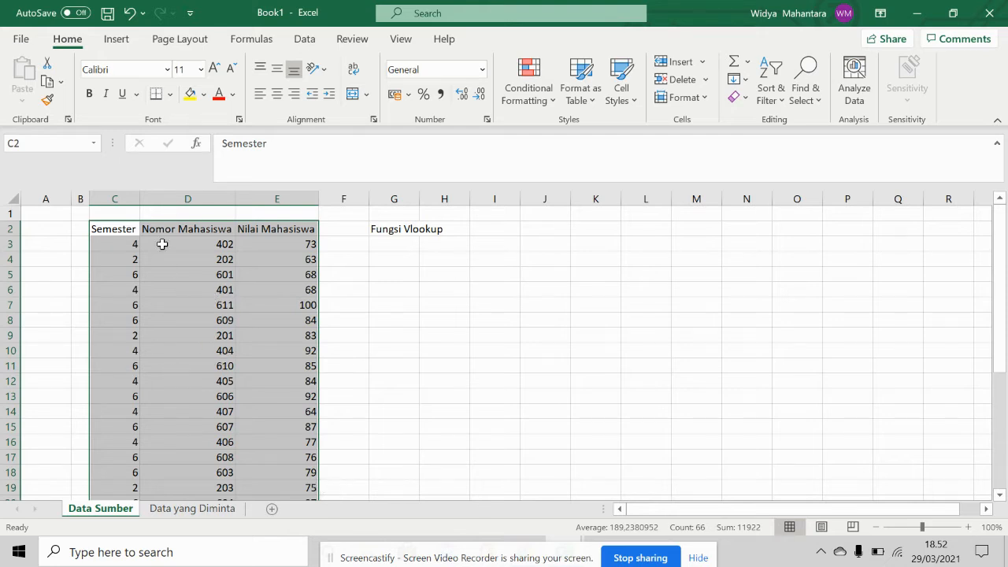
pyautogui.click(214, 513)
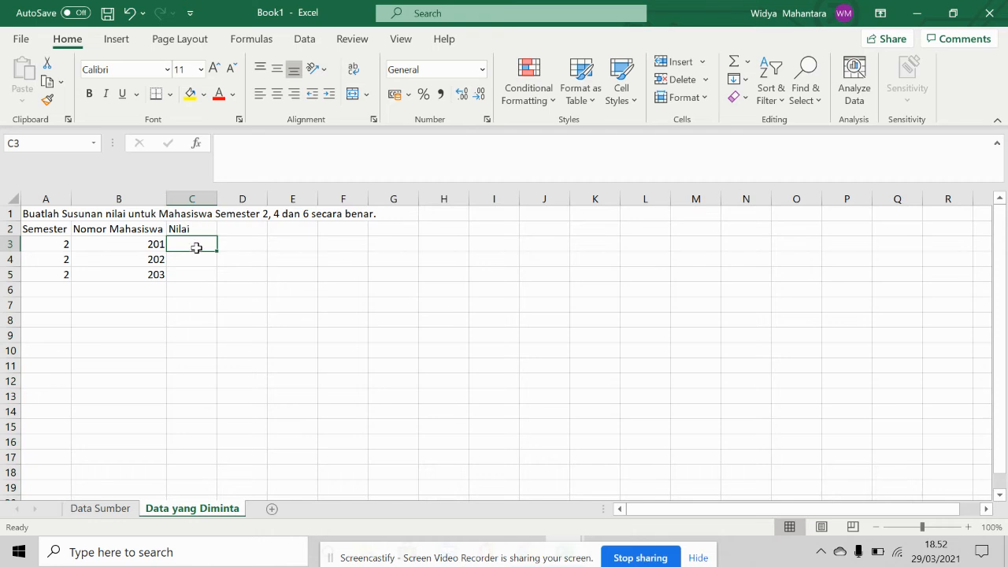
pyautogui.write('=vlookup(')
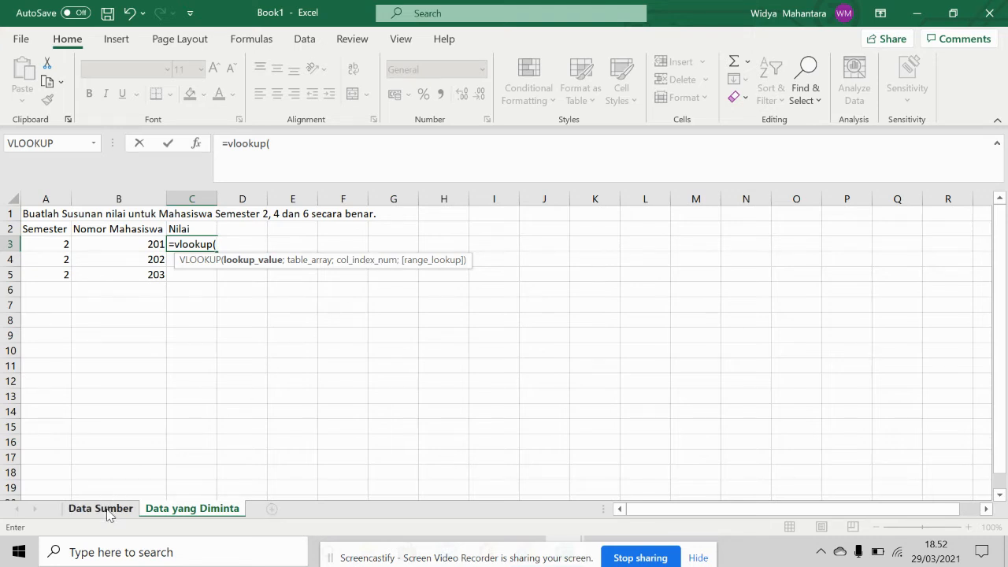
pyautogui.press('BackSpace')
pyautogui.press('BackSpace')
pyautogui.press('BackSpace')
pyautogui.press('BackSpace')
pyautogui.press('BackSpace')
pyautogui.press('BackSpace')
pyautogui.press('BackSpace')
pyautogui.press('BackSpace')
pyautogui.press('BackSpace')
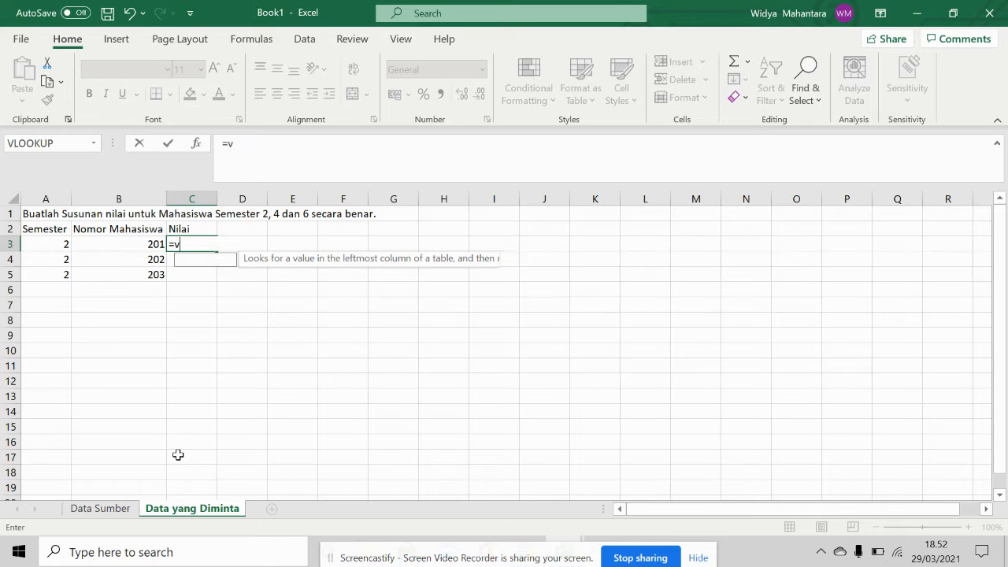
pyautogui.press('Escape')
# - Review the Nilai Mahasiswa values in E3:E23 on Data Sumber and return to Data yang Diminta
pyautogui.click(100, 508)
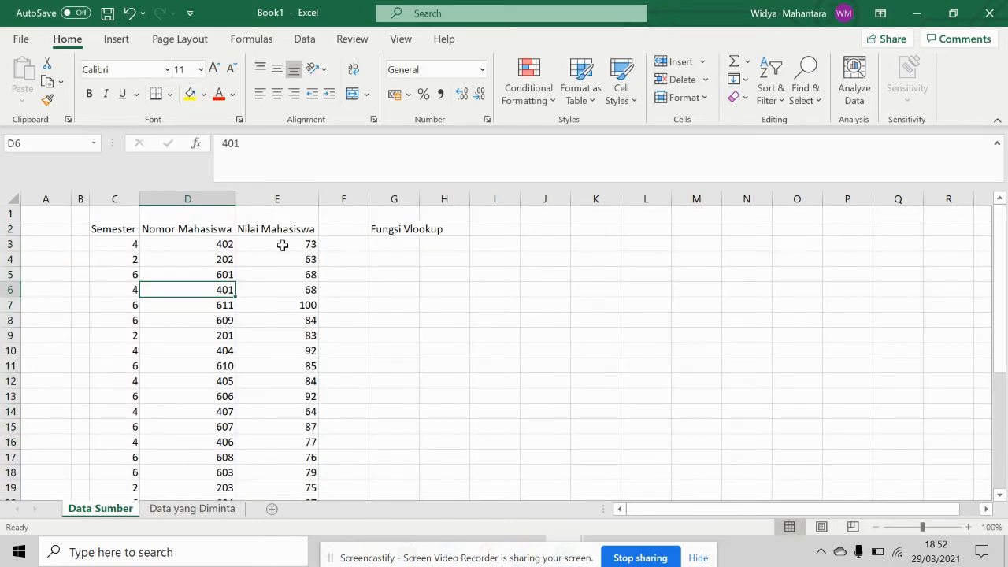
pyautogui.moveTo(290, 243); pyautogui.dragTo(300, 470)
pyautogui.scroll(2, 223, 314)
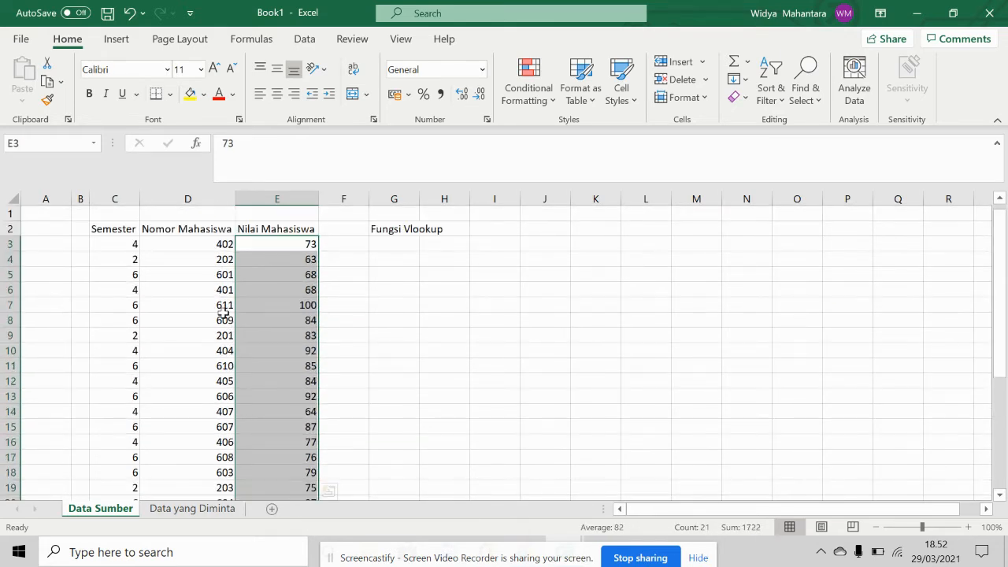
pyautogui.click(212, 508)
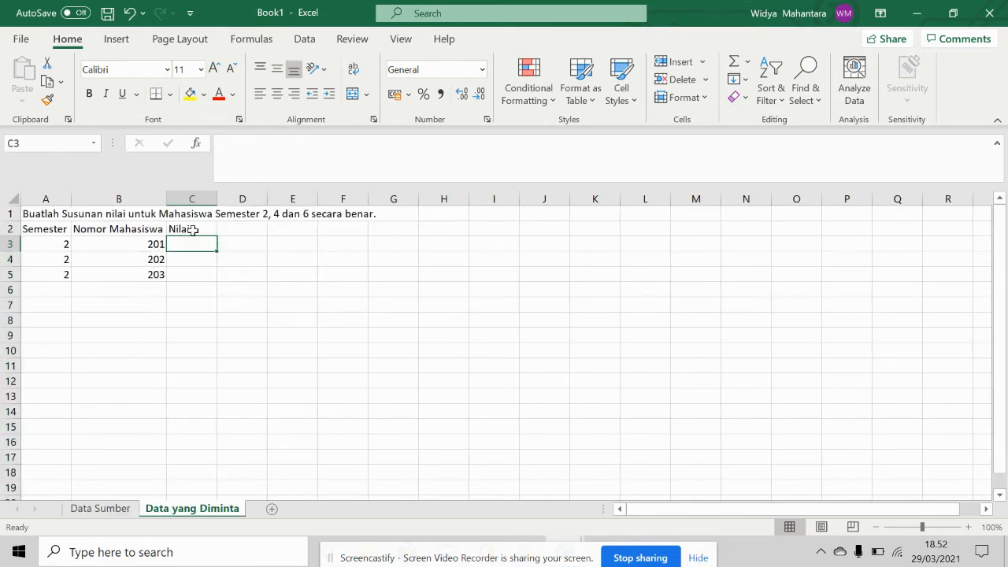
# - Begin a VLOOKUP formula in cell C3 of Data yang Diminta
pyautogui.write('=vlookup(')
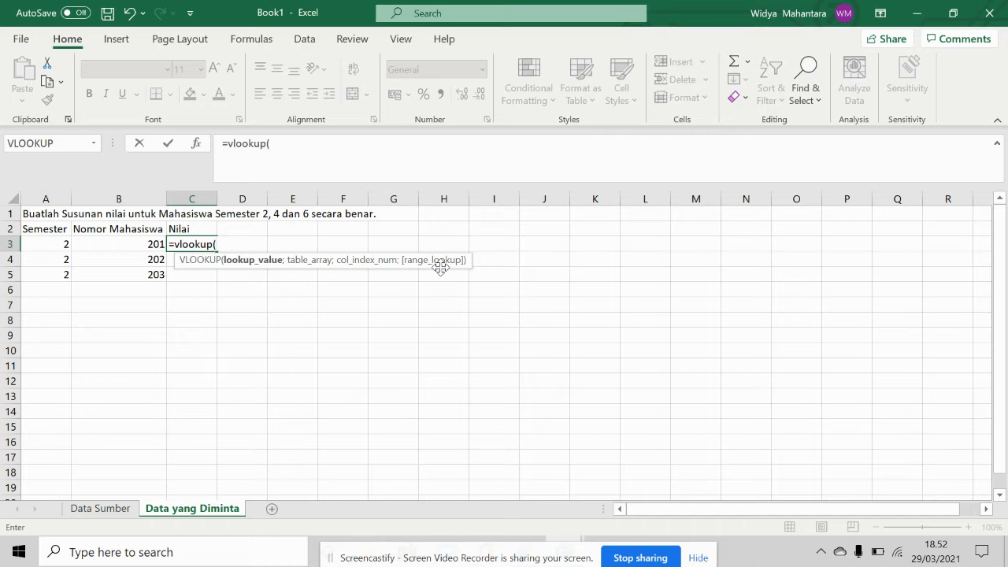
pyautogui.click(122, 243)
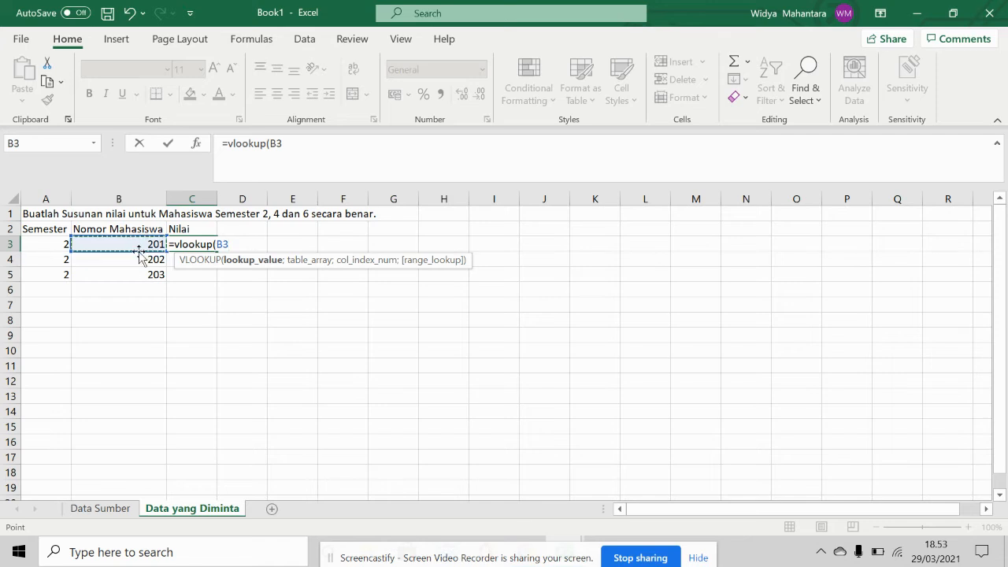
pyautogui.click(101, 509)
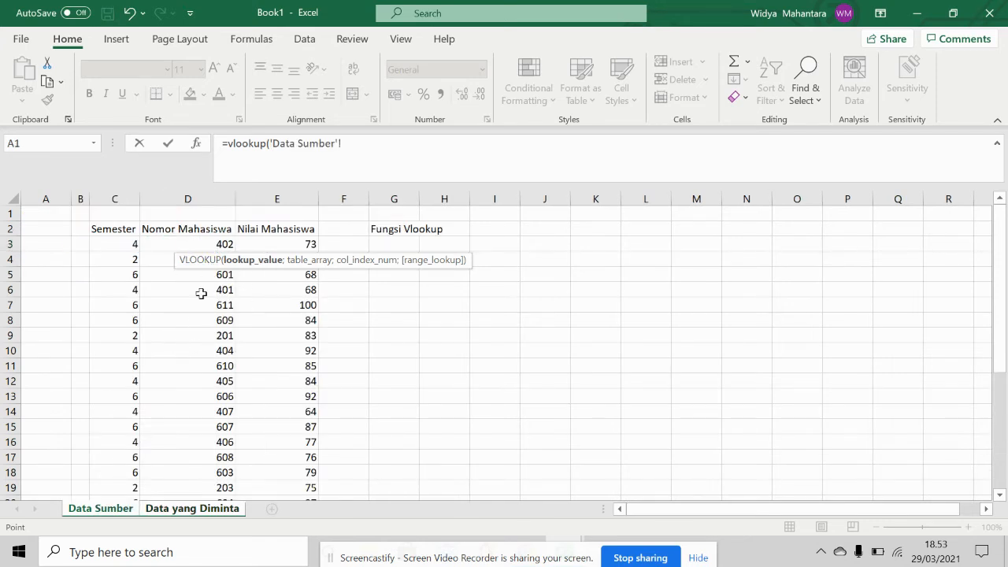
pyautogui.click(187, 509)
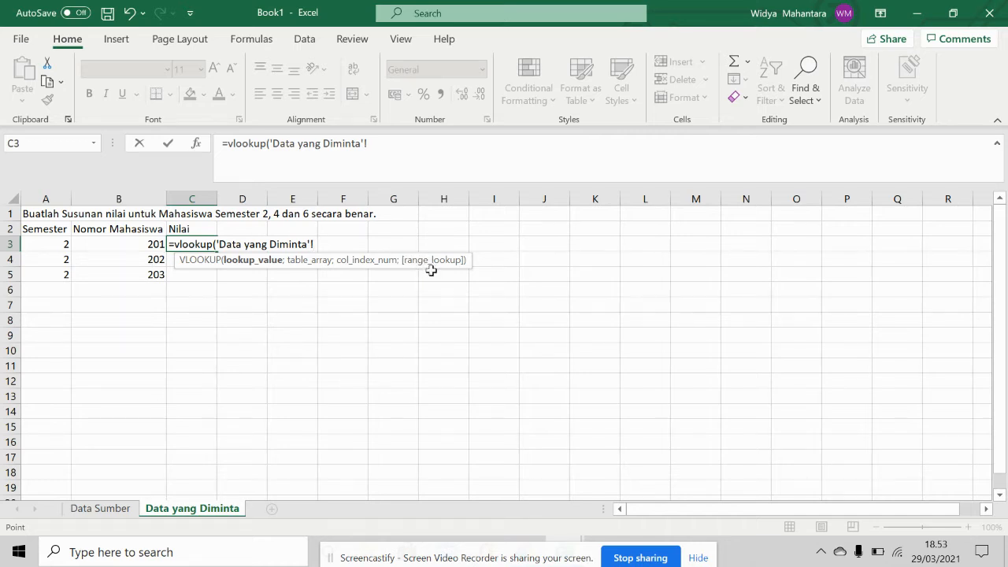
pyautogui.click(153, 242)
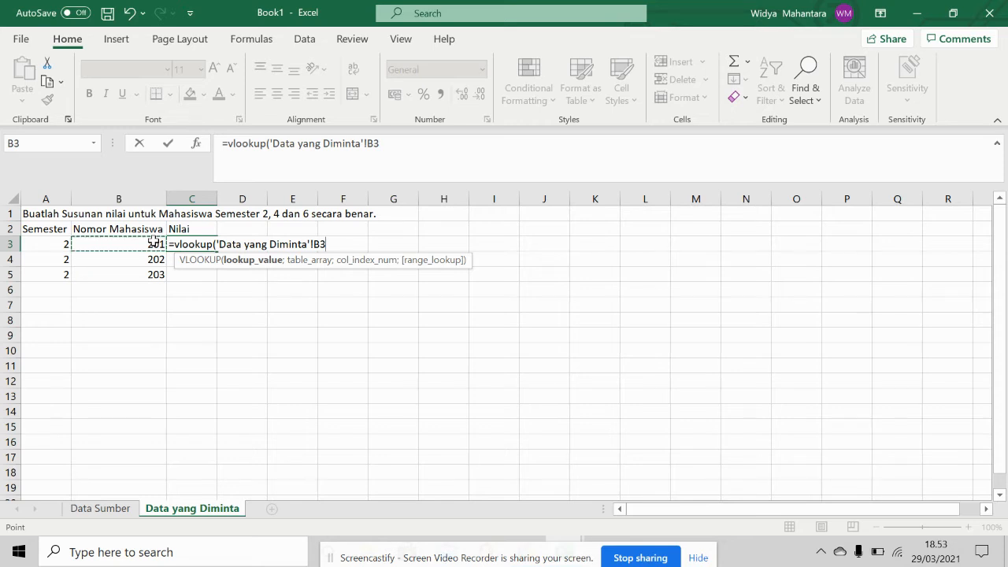
pyautogui.press('BackSpace')
pyautogui.press('BackSpace')
pyautogui.press('BackSpace')
pyautogui.press('BackSpace')
pyautogui.press('BackSpace')
pyautogui.press('BackSpace')
pyautogui.press('BackSpace')
pyautogui.press('BackSpace')
pyautogui.press('BackSpace')
pyautogui.press('BackSpace')
pyautogui.press('BackSpace')
pyautogui.press('BackSpace')
pyautogui.press('BackSpace')
pyautogui.press('BackSpace')
pyautogui.press('BackSpace')
pyautogui.press('BackSpace')
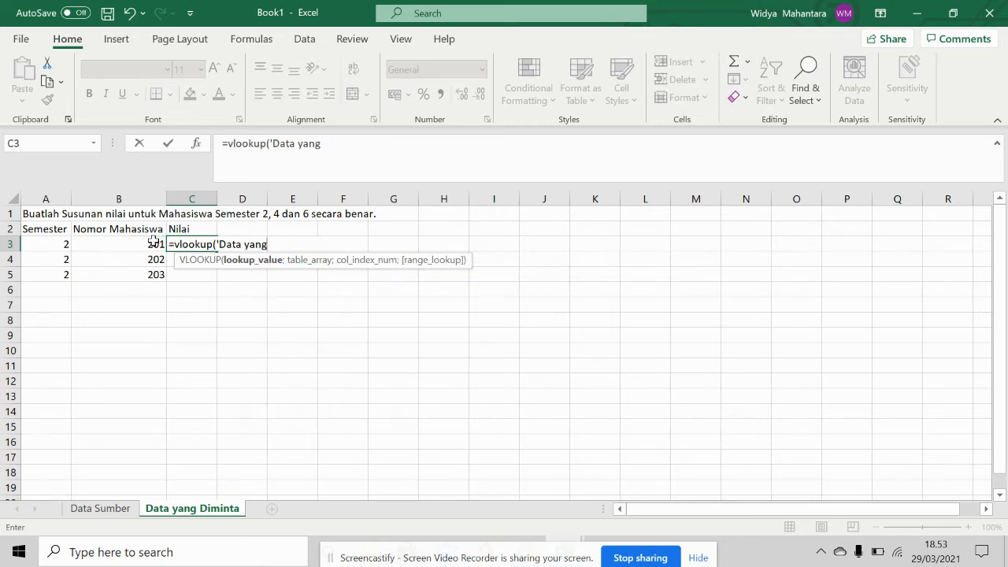
pyautogui.press('BackSpace')
pyautogui.press('BackSpace')
pyautogui.press('BackSpace')
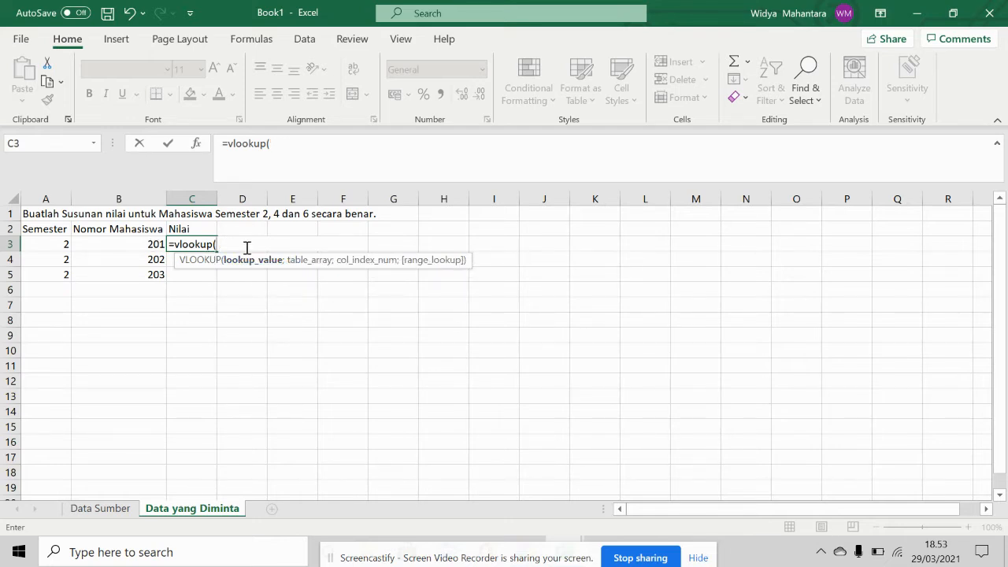
# - Set B3 of Data yang Diminta as the VLOOKUP lookup value and D2:E23 of Data Sumber as the table array
pyautogui.click(132, 241)
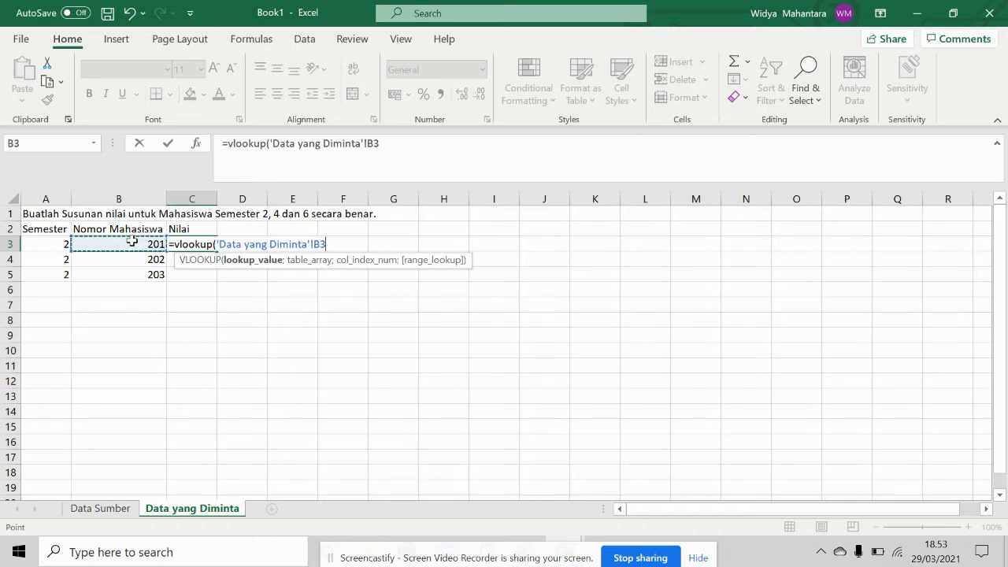
pyautogui.write(';')
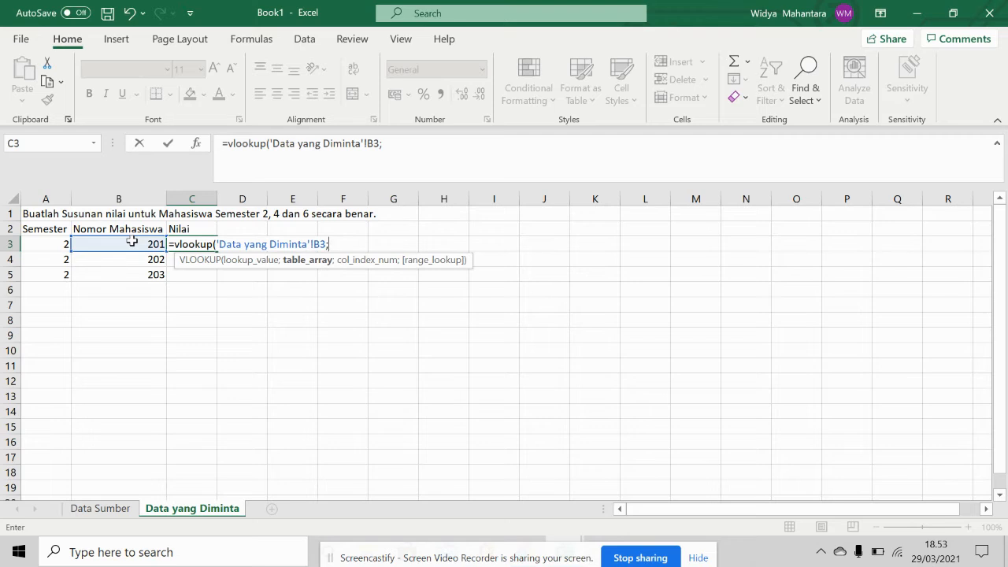
pyautogui.click(106, 507)
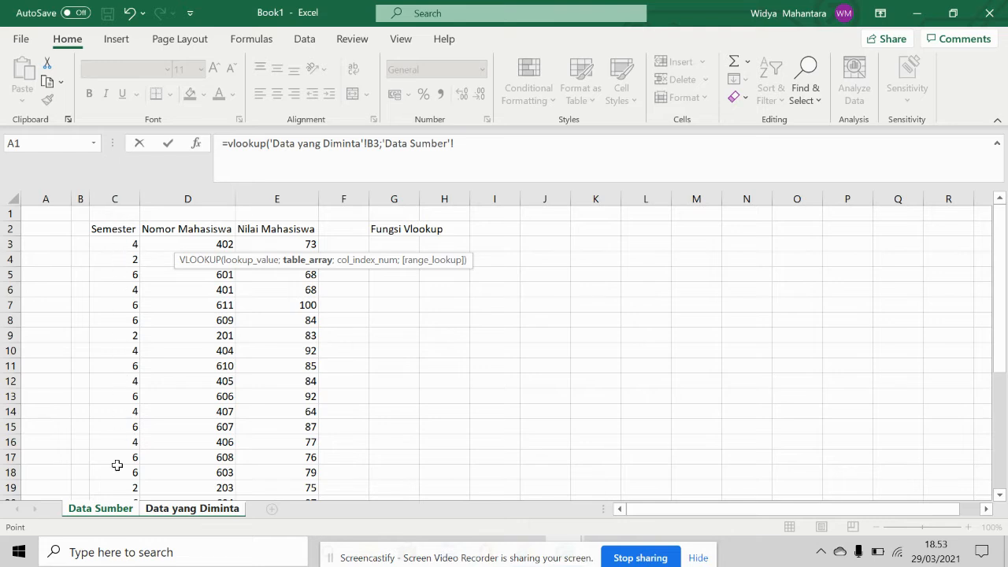
pyautogui.moveTo(196, 226); pyautogui.dragTo(273, 321)
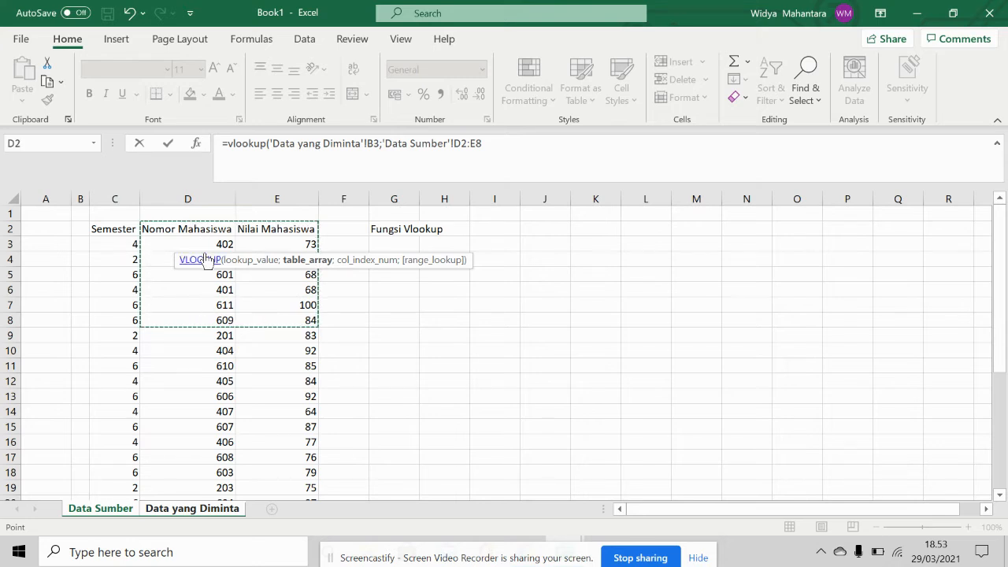
pyautogui.moveTo(200, 228); pyautogui.dragTo(279, 473)
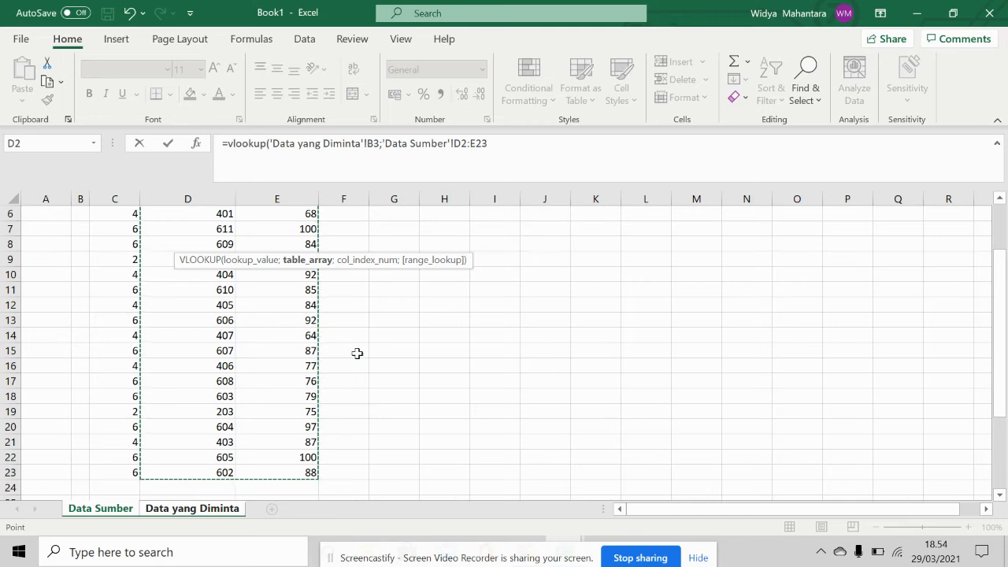
pyautogui.scroll(2, 355, 353)
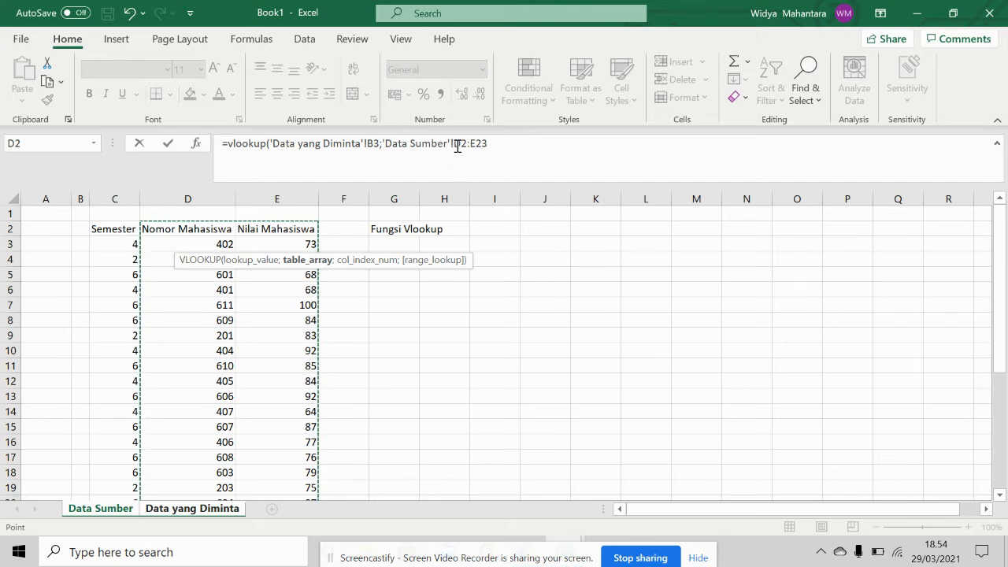
# - Make the table array absolute as $D$2:$E$23 and set the VLOOKUP column index to 2
pyautogui.click(455, 147)
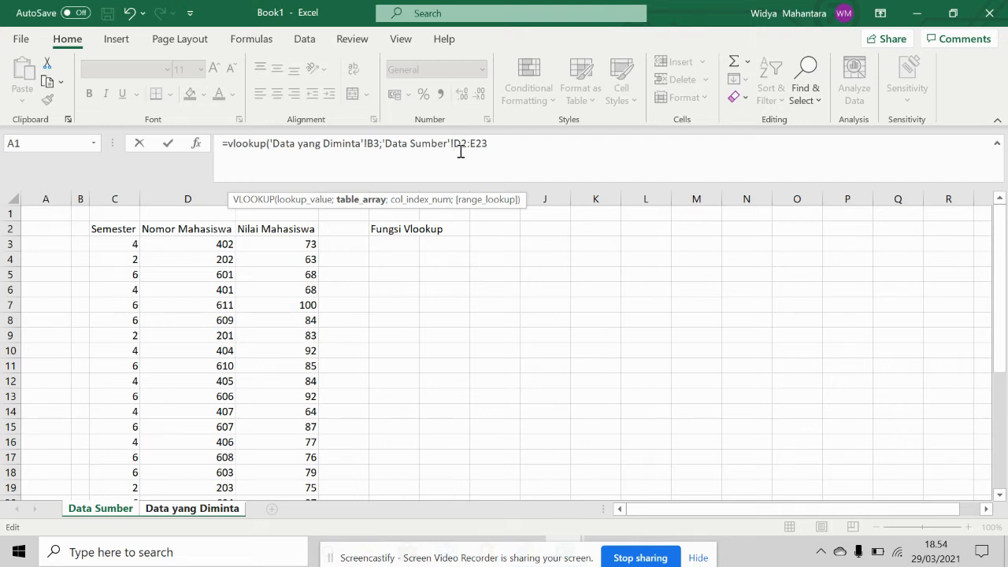
pyautogui.write('$')
pyautogui.press('Left')
pyautogui.write('$')
pyautogui.click(484, 144)
pyautogui.write('$')
pyautogui.press('Right')
pyautogui.write('$23;')
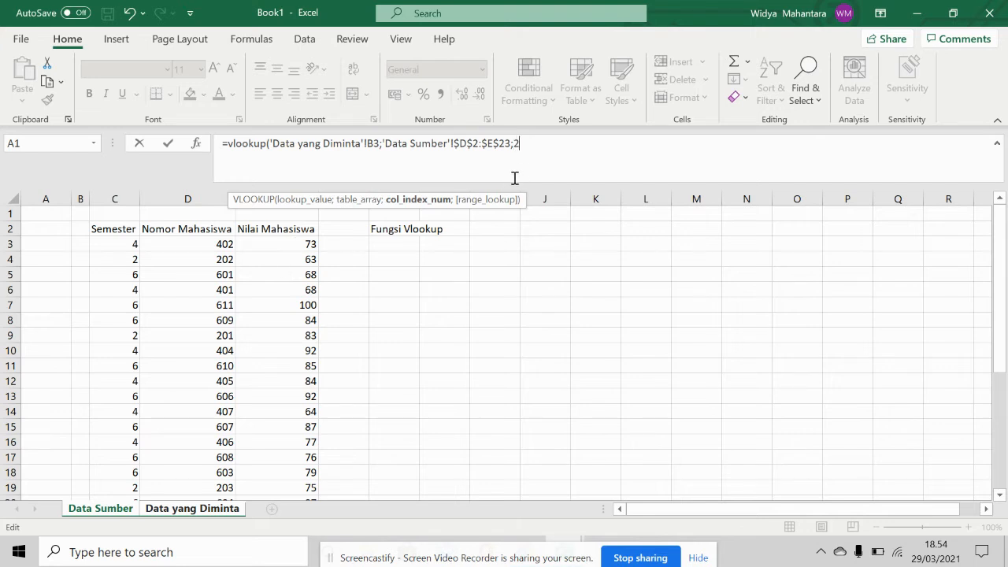
# - Complete the C3 formula with range lookup 0 and fill it down through C5 on Data yang Diminta
pyautogui.write(';')
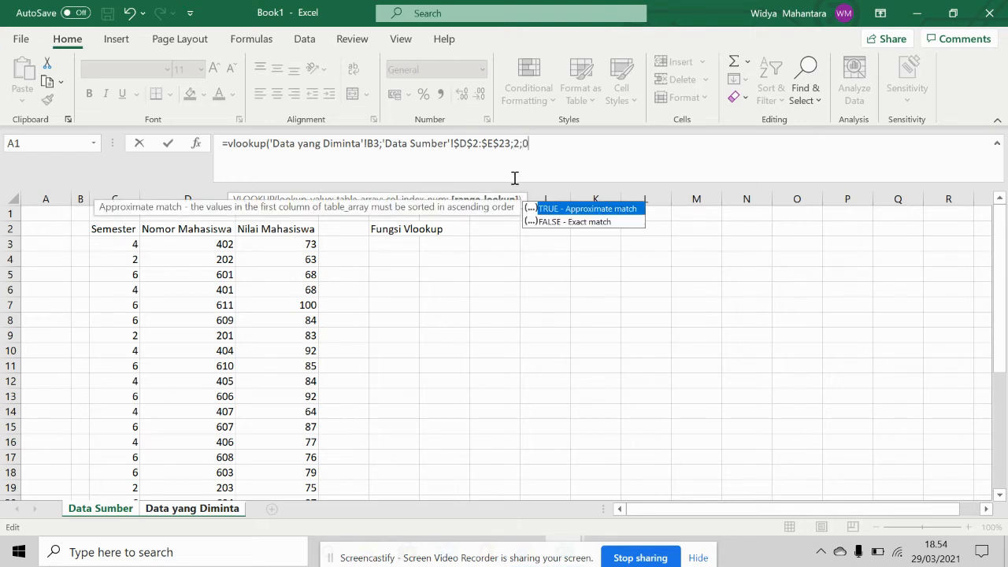
pyautogui.write('0)')
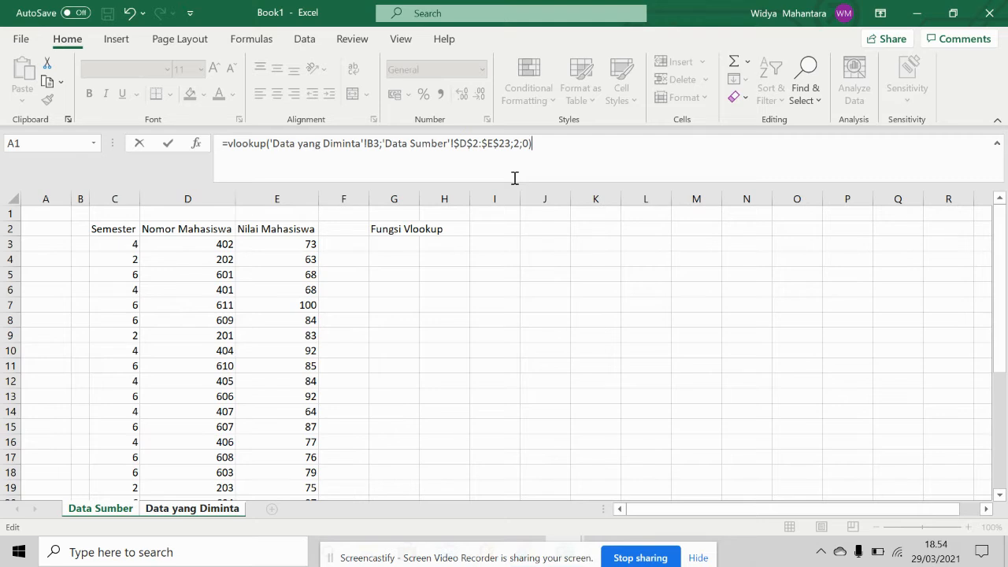
pyautogui.press('Return')
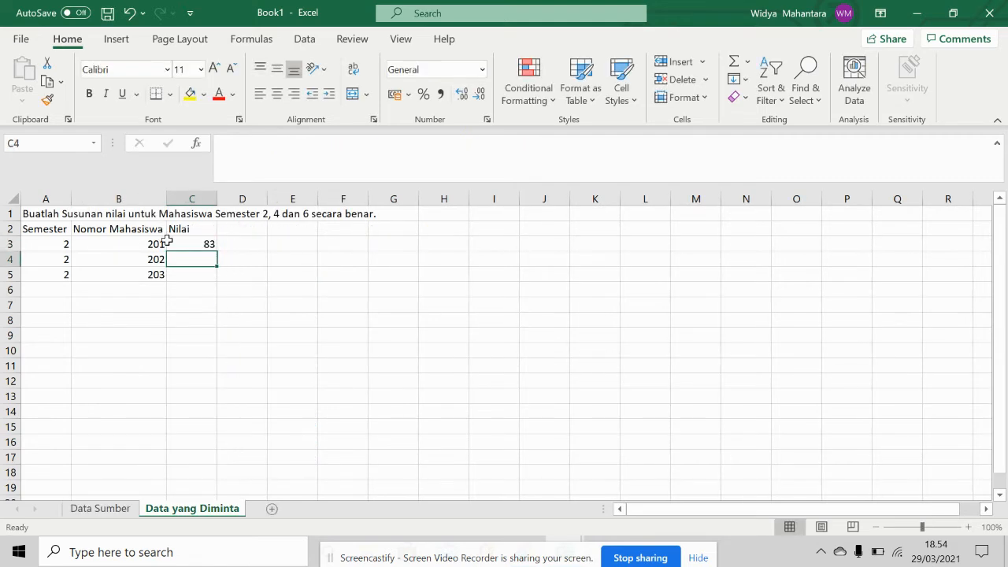
pyautogui.click(195, 242)
pyautogui.moveTo(216, 251); pyautogui.dragTo(218, 281)
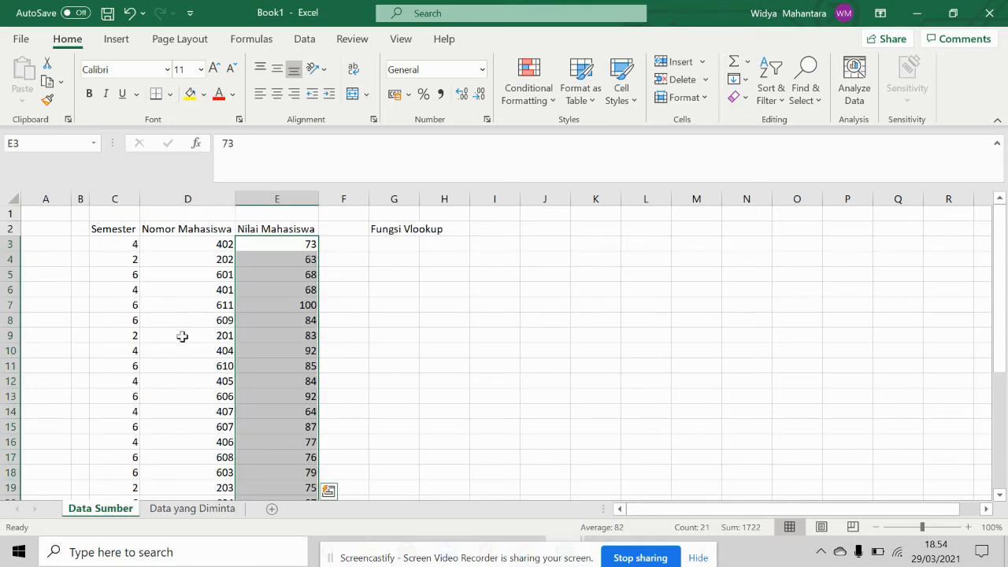
# - Check the Nilai results in C3:C5 against the matching Nilai Mahasiswa entries in E9, E4 and E19 of Data Sumber
pyautogui.click(226, 261)
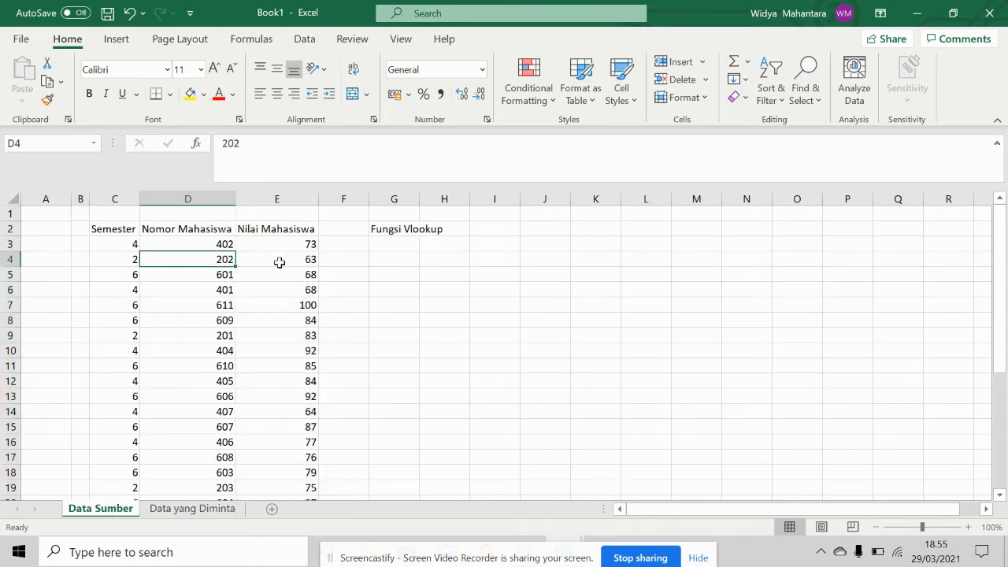
pyautogui.click(189, 508)
pyautogui.click(207, 260)
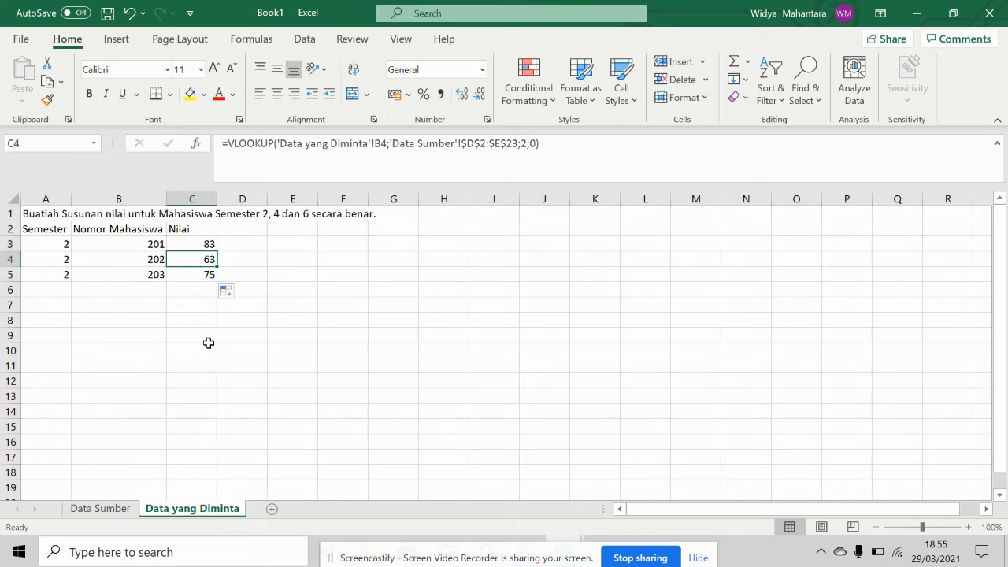
pyautogui.click(102, 508)
pyautogui.click(220, 337)
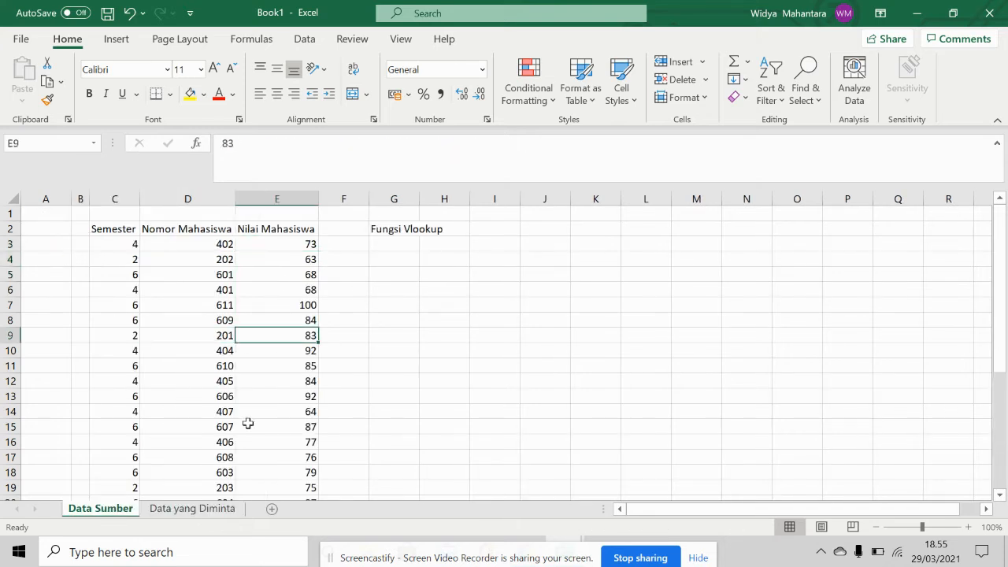
pyautogui.click(192, 507)
pyautogui.click(187, 243)
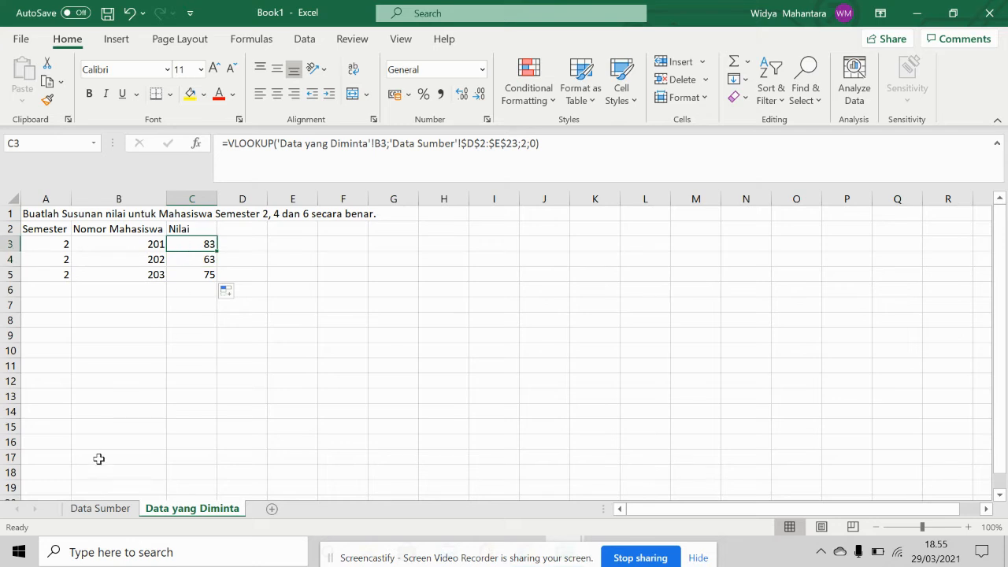
pyautogui.click(100, 509)
pyautogui.scroll(-2, 245, 388)
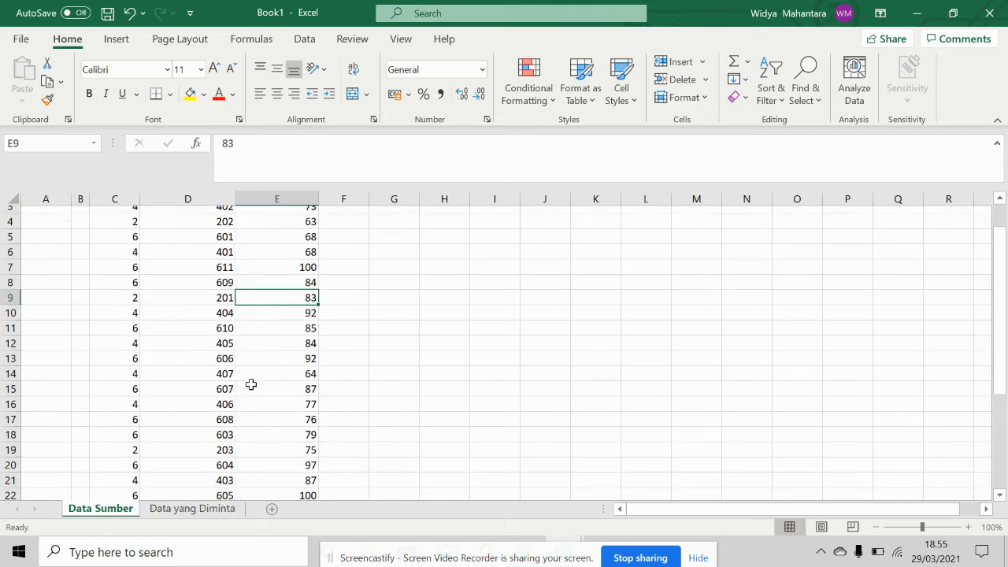
pyautogui.click(293, 398)
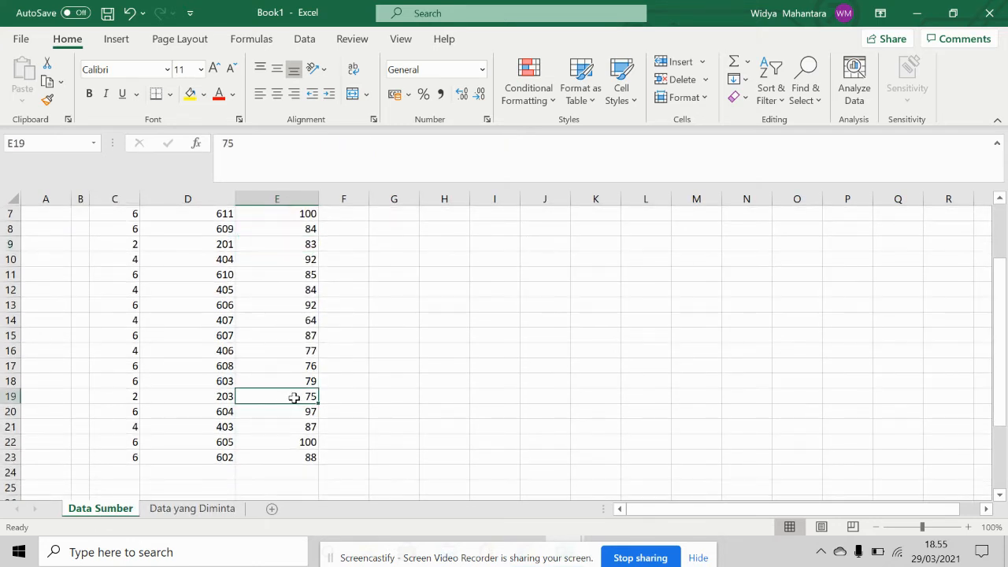
pyautogui.scroll(2, 248, 320)
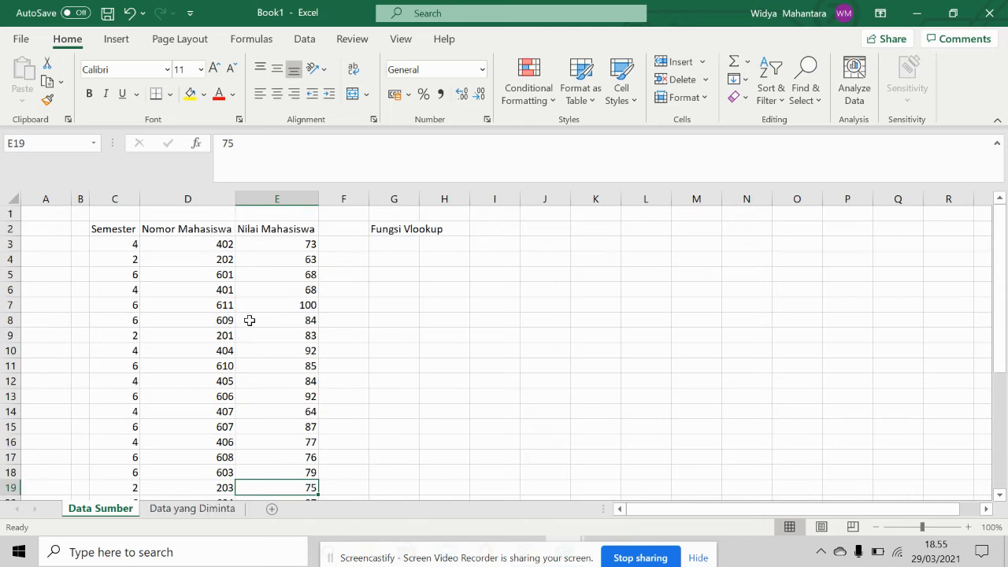
pyautogui.click(199, 510)
# - Examine the VLOOKUP formula in C3 and compare the Nomor Mahasiswa columns on both sheets
pyautogui.click(250, 231)
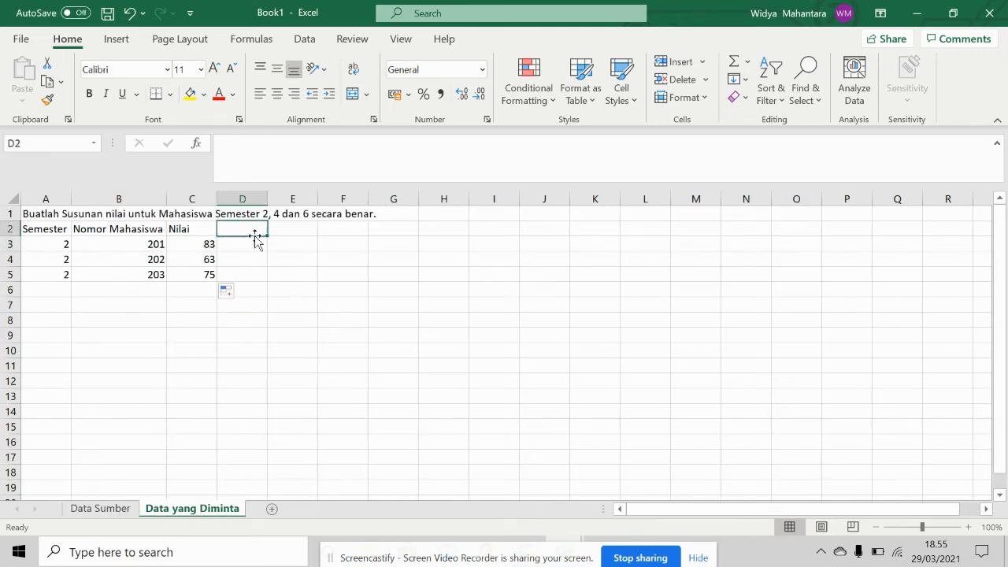
pyautogui.click(186, 244)
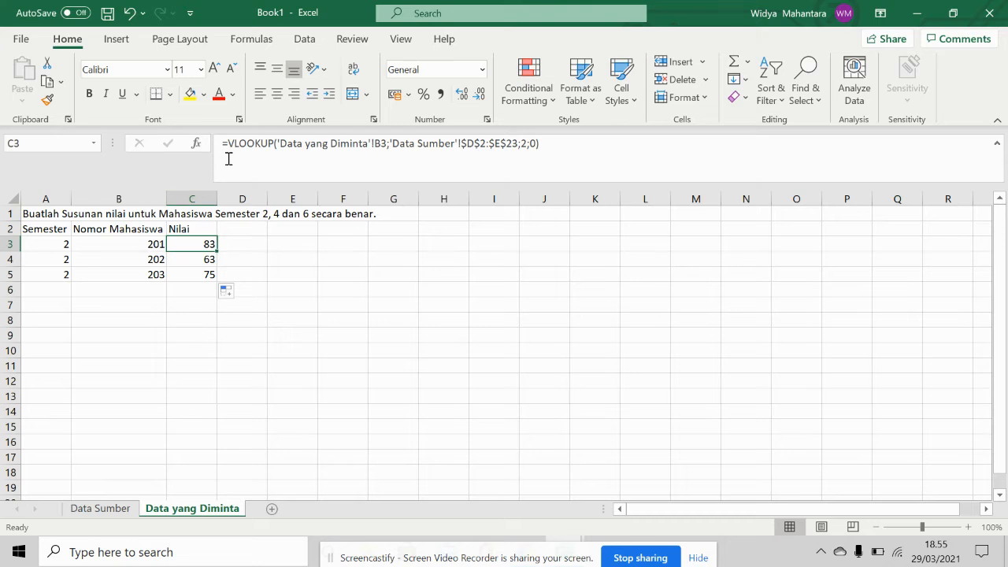
pyautogui.click(141, 245)
pyautogui.click(112, 511)
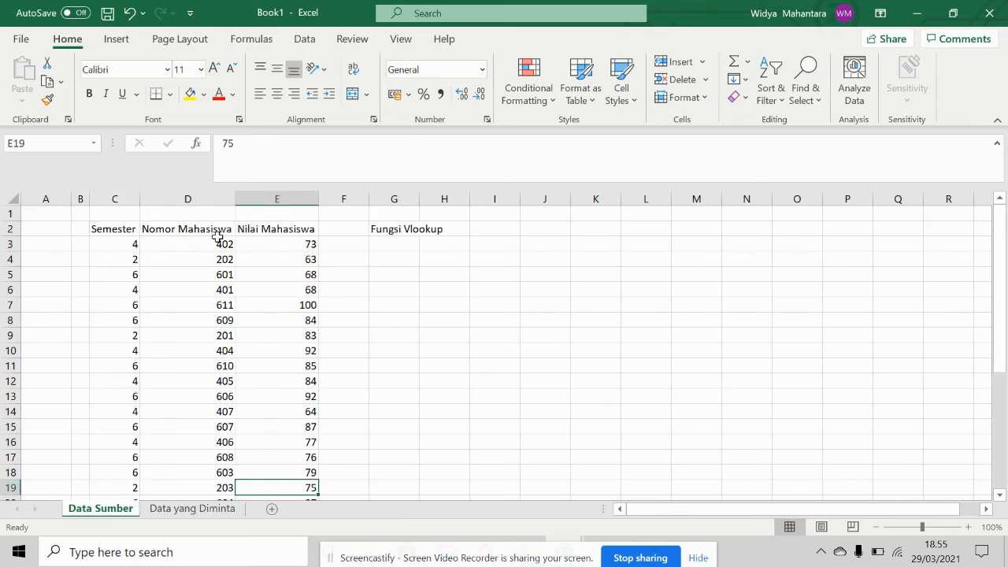
pyautogui.click(213, 199)
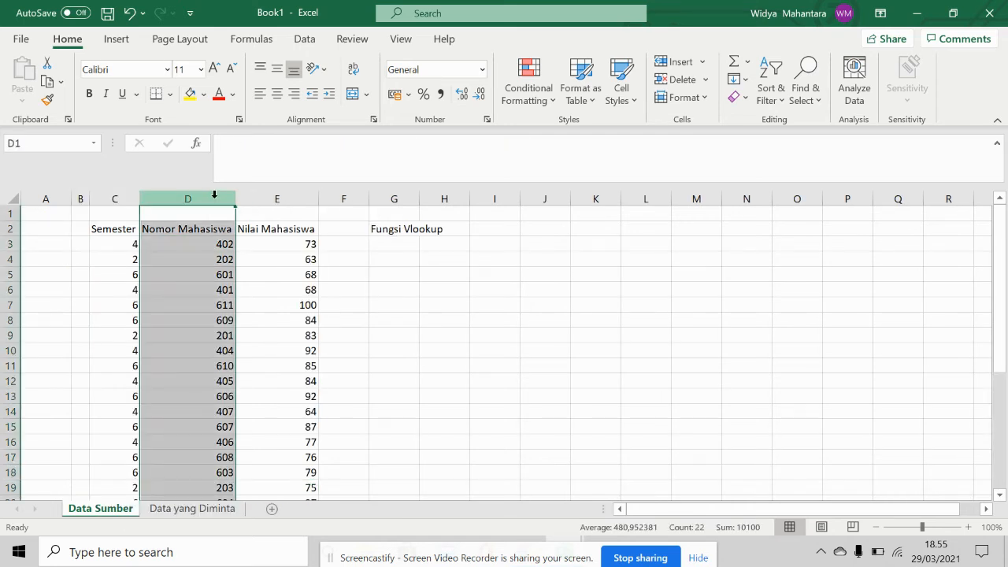
pyautogui.click(187, 512)
pyautogui.click(144, 194)
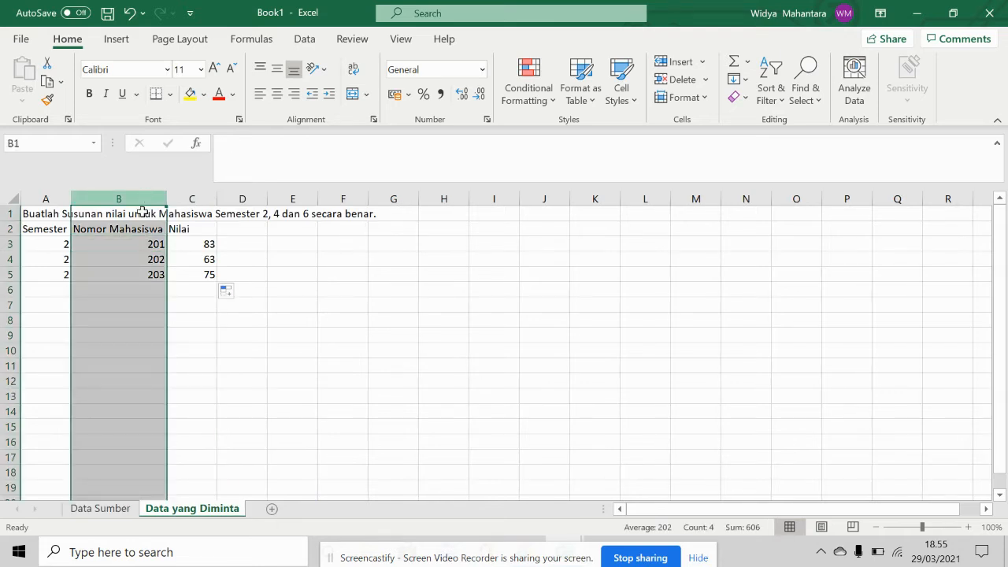
# - Trace the student number in B3 to D9 and E9 on Data Sumber, then review C3:C5 on Data yang Diminta
pyautogui.click(140, 242)
pyautogui.click(107, 509)
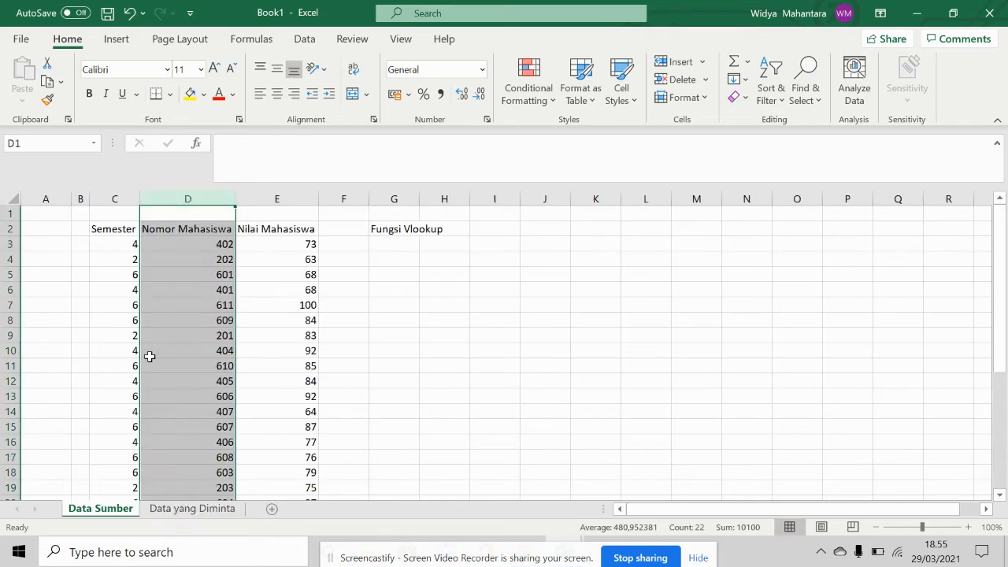
pyautogui.click(210, 333)
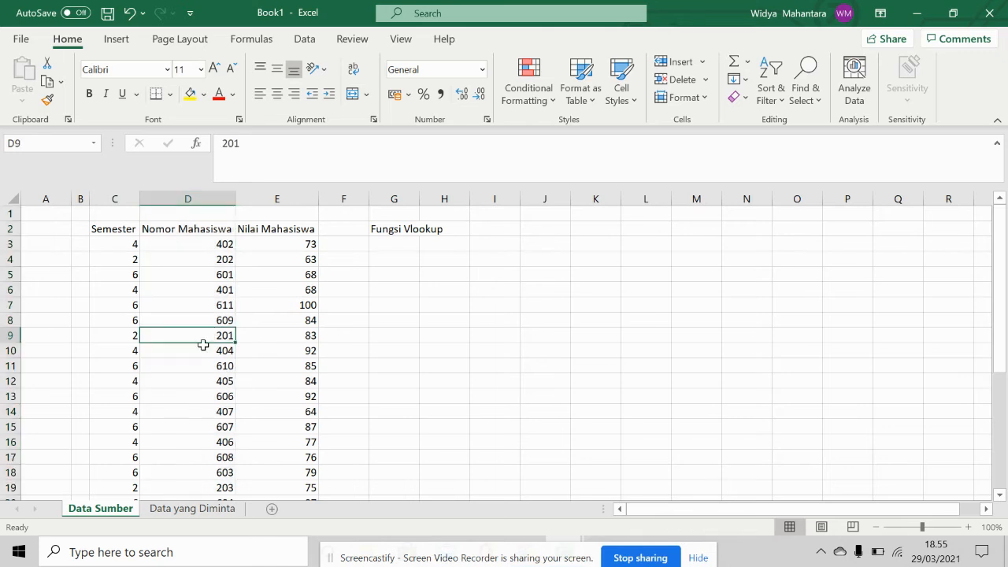
pyautogui.click(193, 510)
pyautogui.click(181, 243)
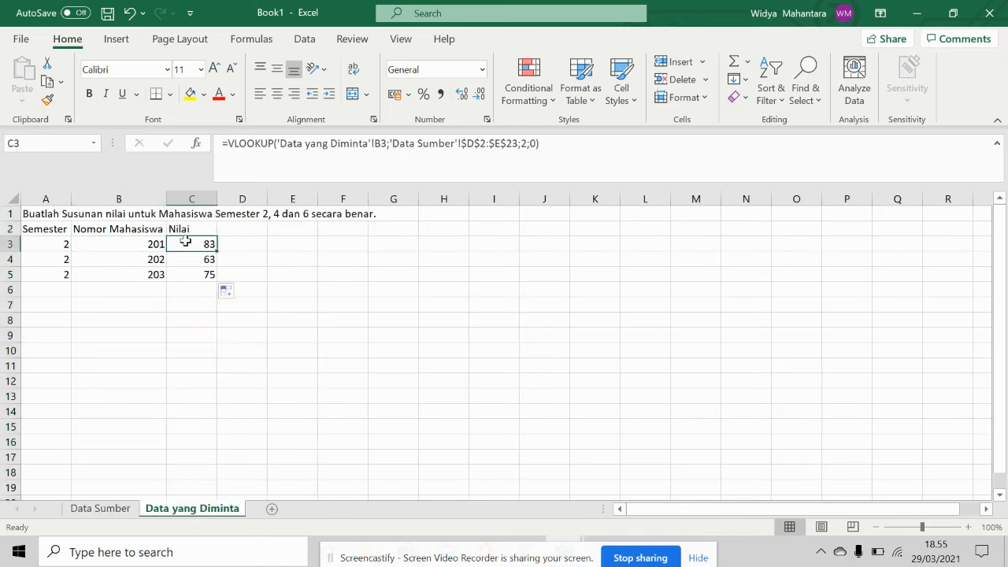
pyautogui.click(107, 511)
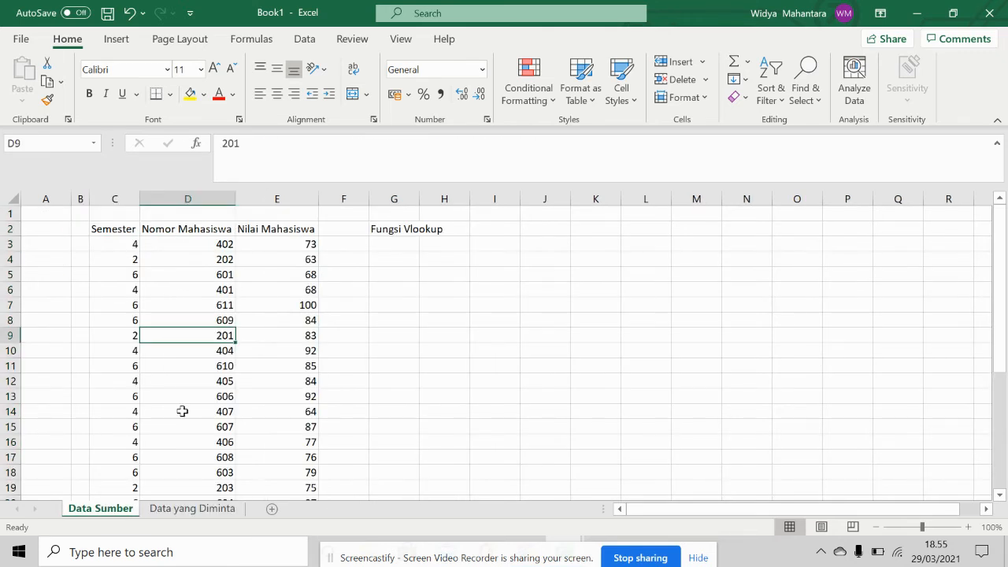
pyautogui.click(305, 336)
pyautogui.click(193, 509)
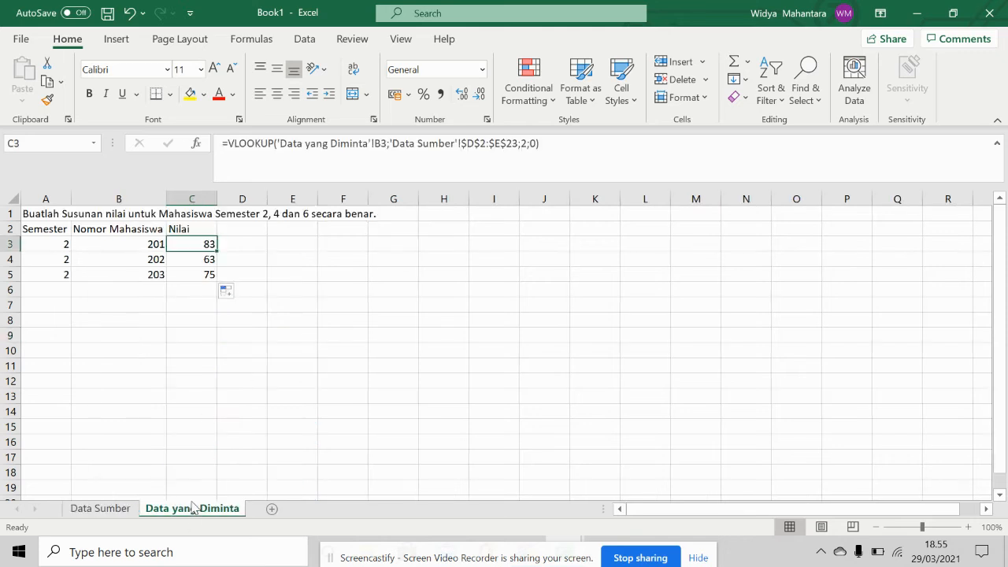
pyautogui.moveTo(202, 249); pyautogui.dragTo(201, 276)
# - Enter the header Semester in cell A7 of Data yang Diminta
pyautogui.click(51, 303)
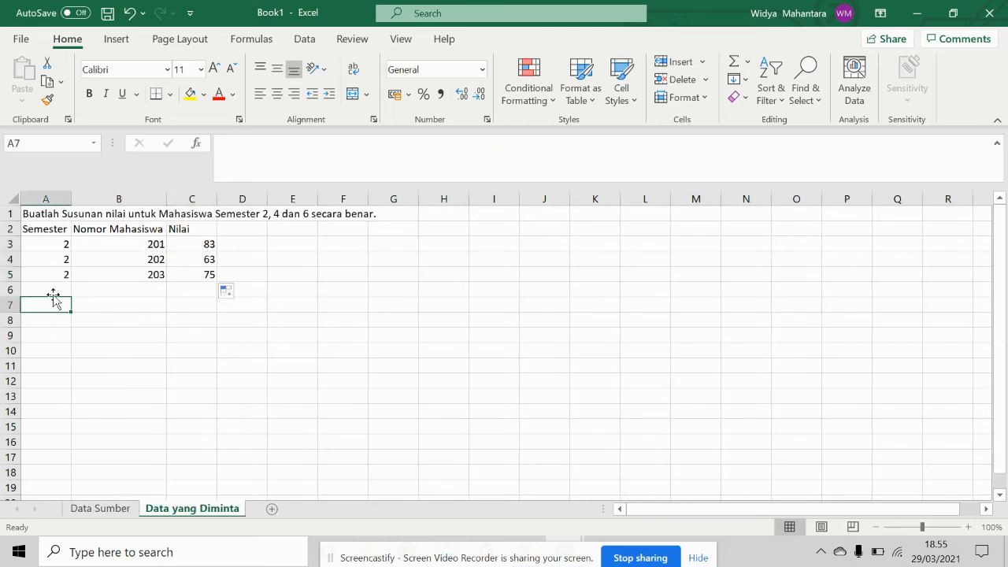
pyautogui.write('Semestee')
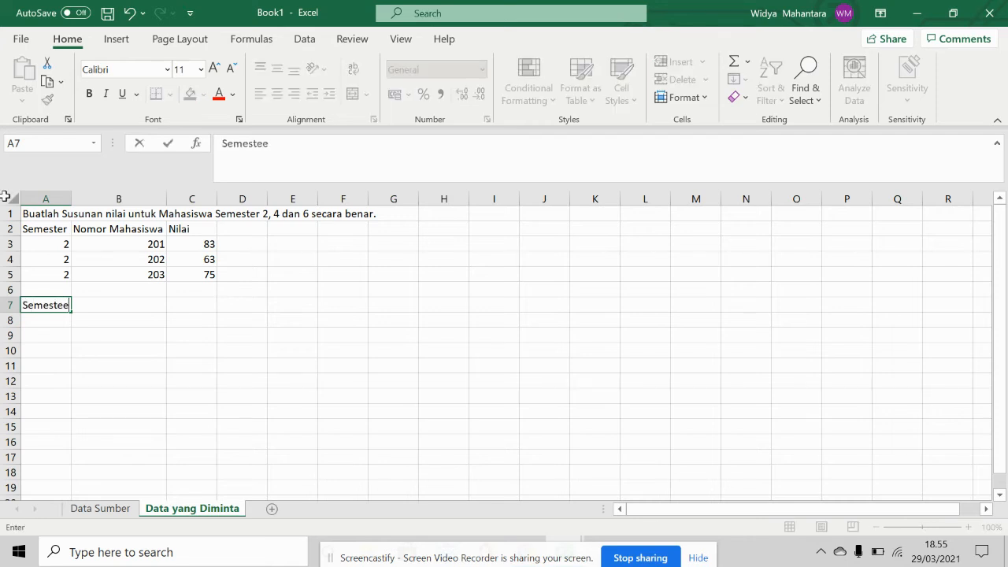
pyautogui.press('Tab')
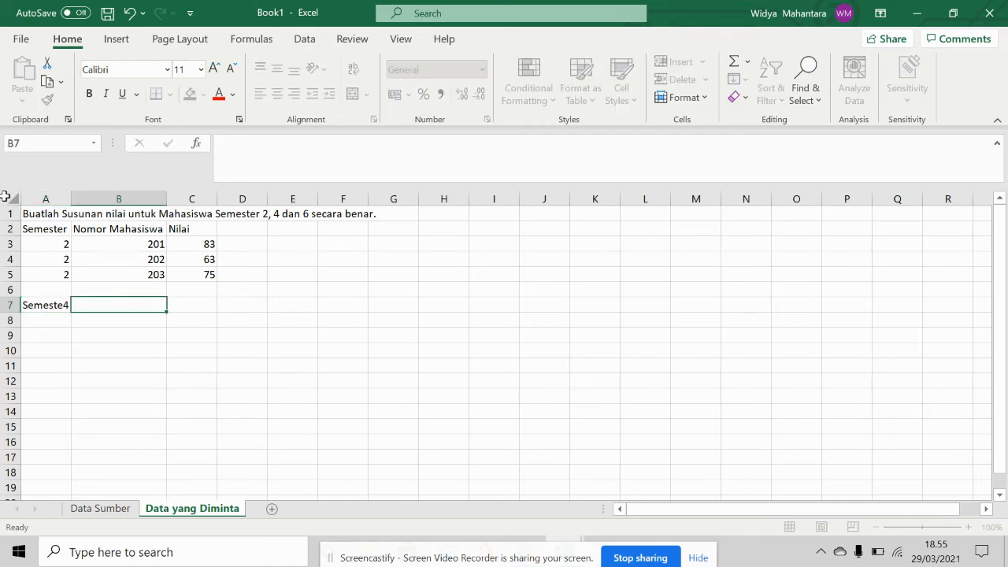
pyautogui.click(47, 307)
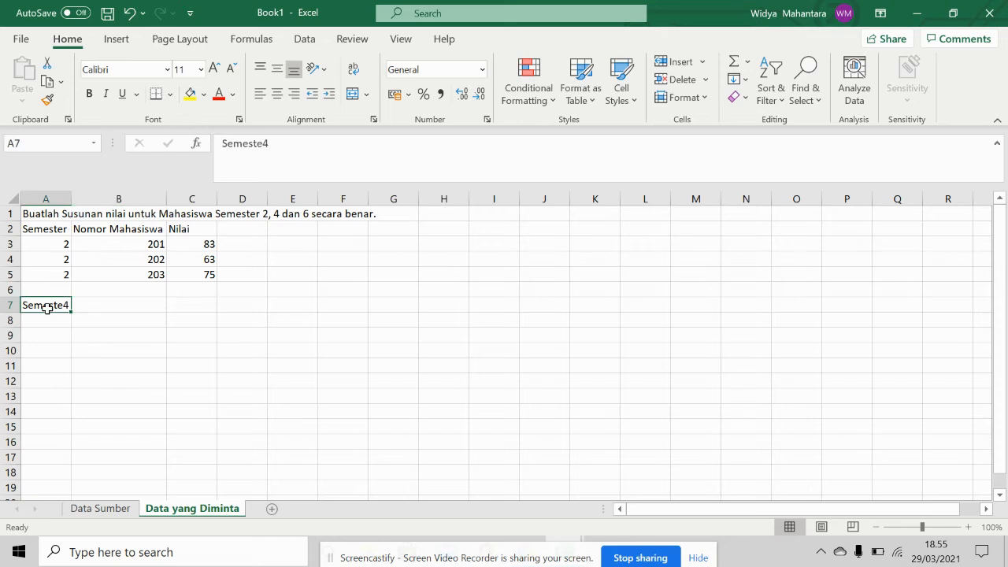
pyautogui.click(304, 144)
pyautogui.press('BackSpace')
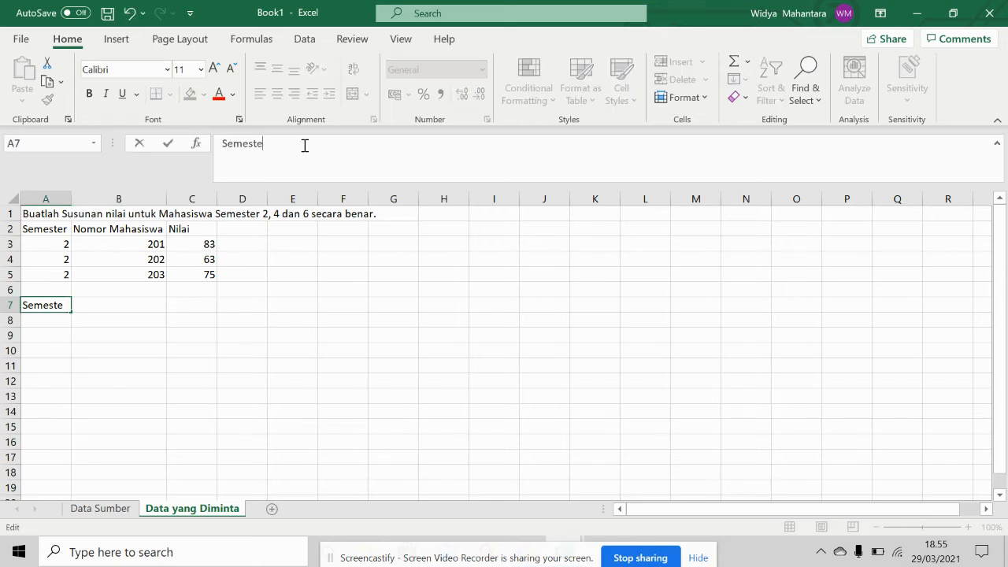
pyautogui.write('r')
pyautogui.press('Return')
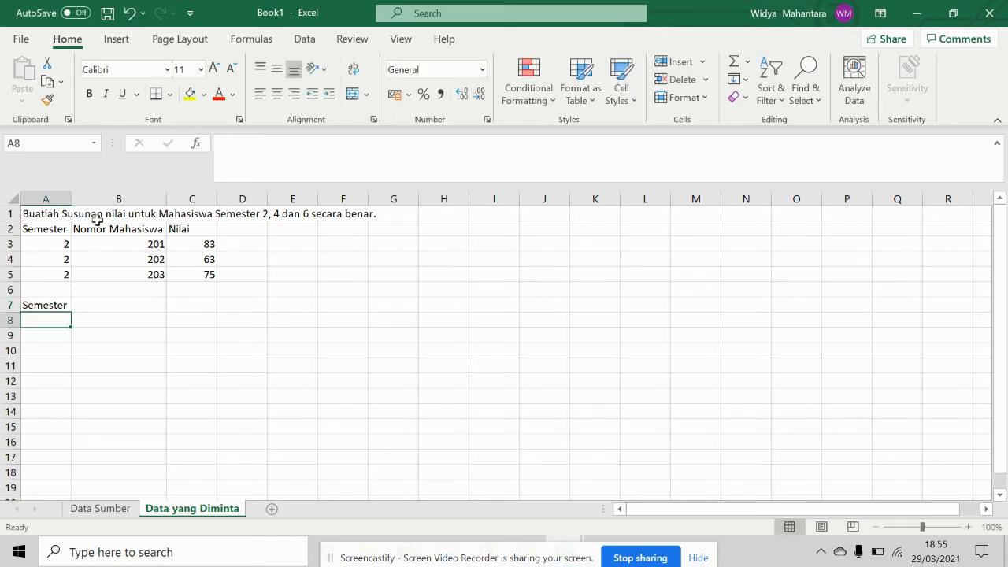
# - Enter semester 4 in A8 and copy it down through A14
pyautogui.write('4')
pyautogui.press('Return')
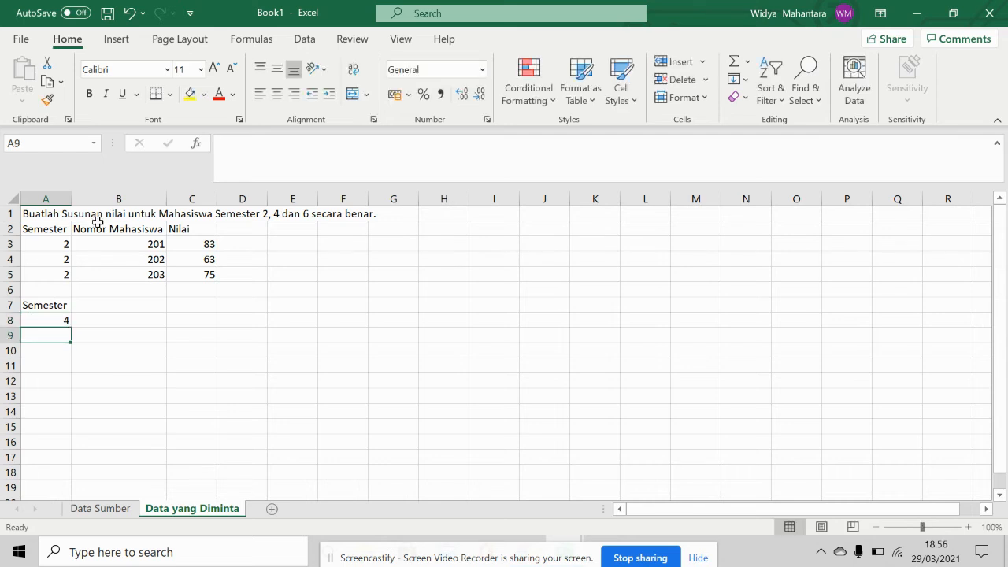
pyautogui.click(45, 319)
pyautogui.moveTo(71, 327); pyautogui.dragTo(68, 414)
# - Enter the header Nomor Mahasiswa in cell B7
pyautogui.click(129, 307)
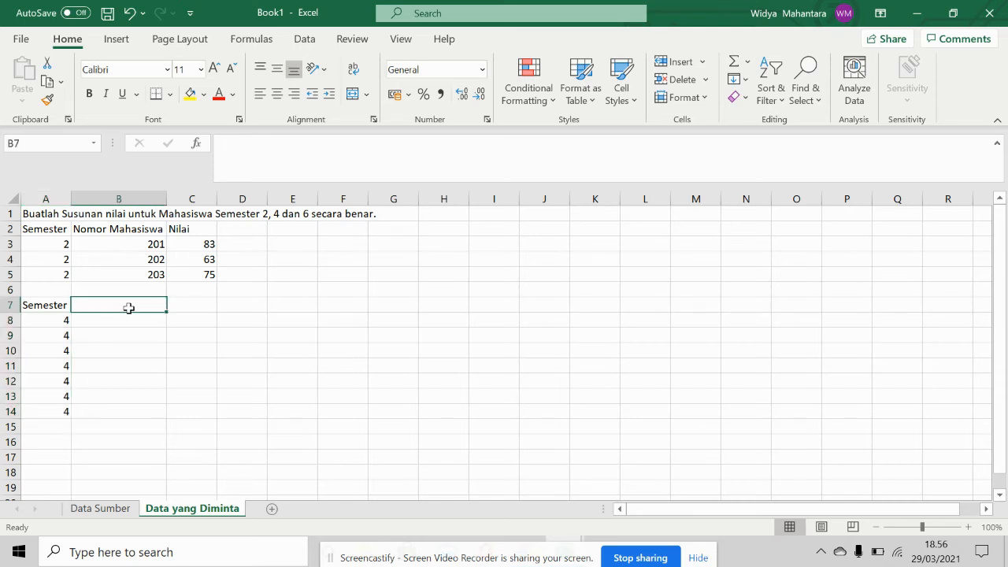
pyautogui.write('Nomo')
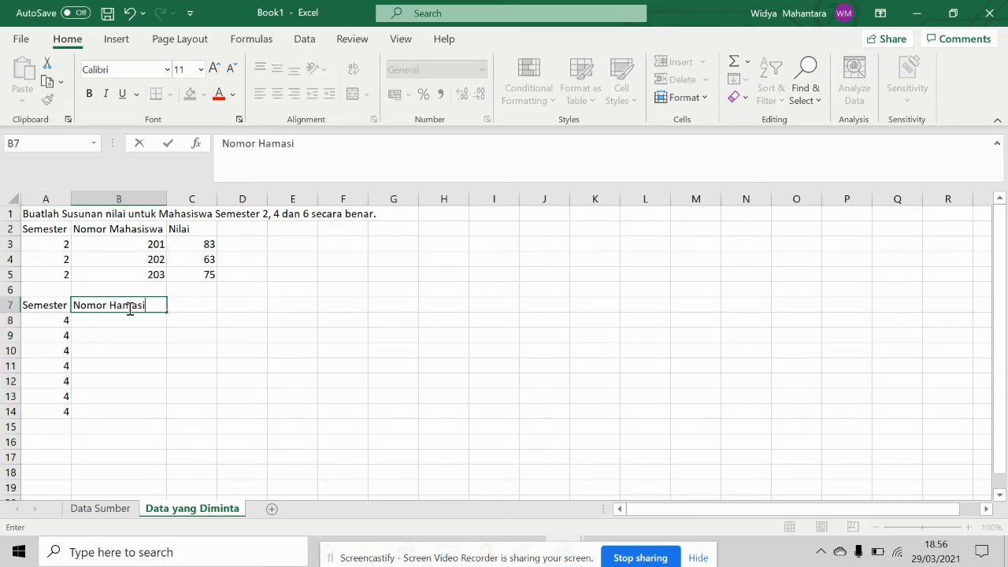
pyautogui.write('r Mahasiswa')
pyautogui.press('Return')
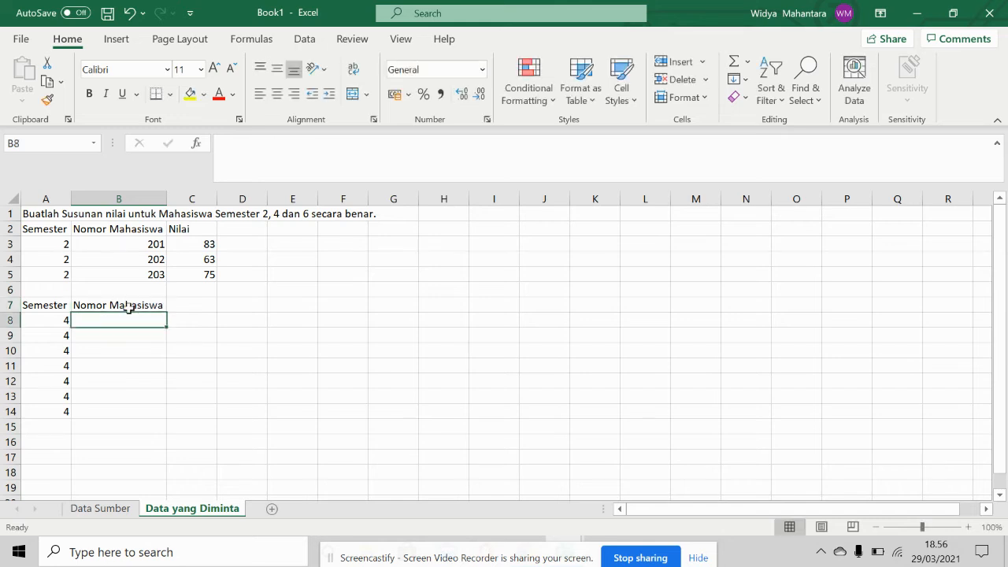
# - Enter 401 and 402 in B8:B9 and extend the number series down to 407 in B14
pyautogui.write('401')
pyautogui.press('Return')
pyautogui.write('402')
pyautogui.press('Return')
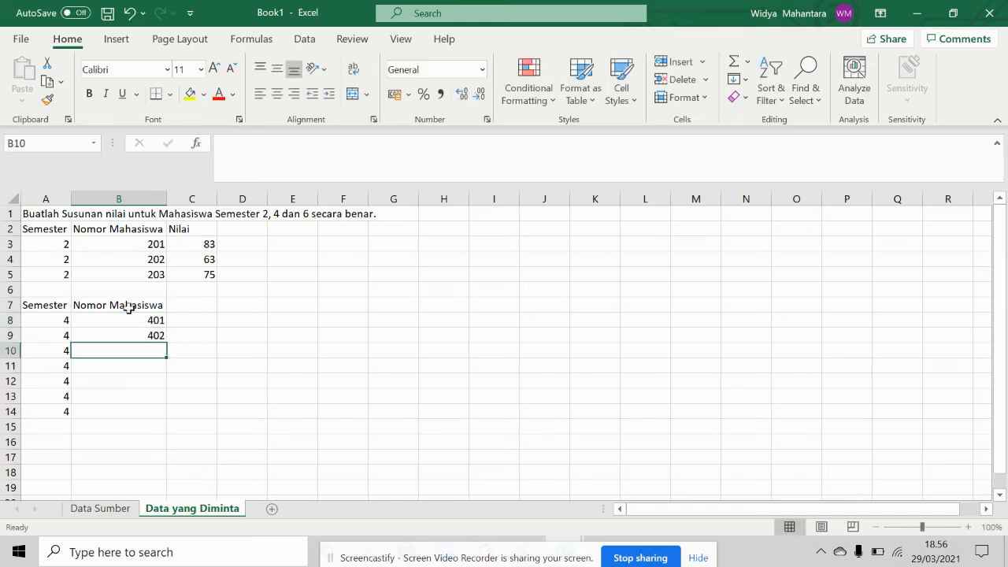
pyautogui.moveTo(153, 321); pyautogui.dragTo(167, 417)
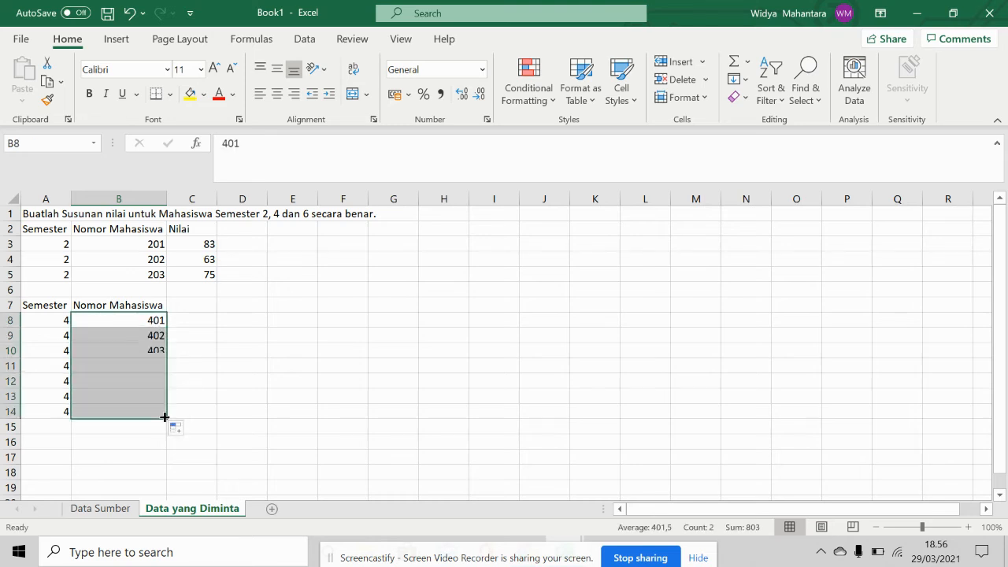
# - Enter the header Nilai in cell C7
pyautogui.click(202, 306)
pyautogui.write('Ni')
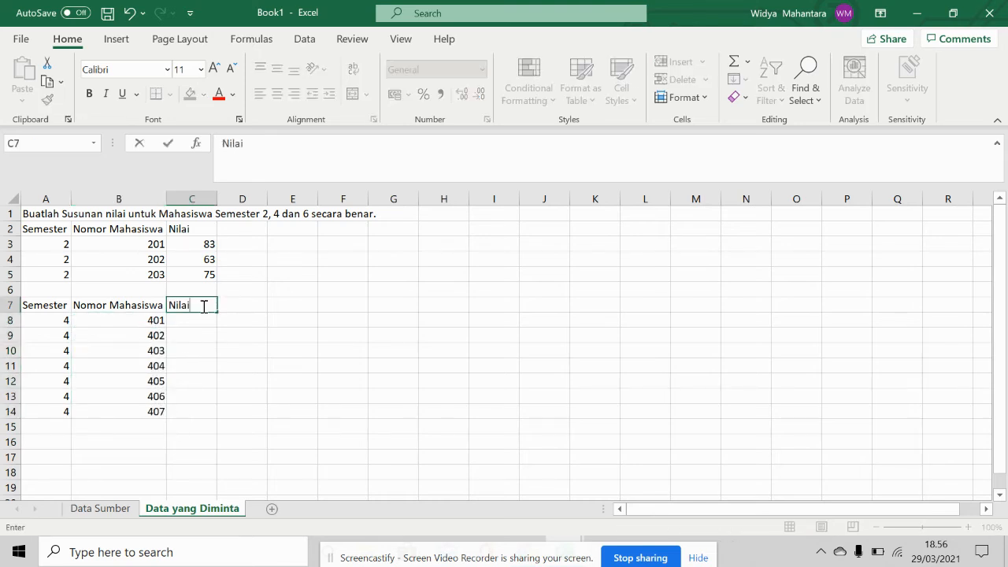
pyautogui.write('lai')
pyautogui.press('Return')
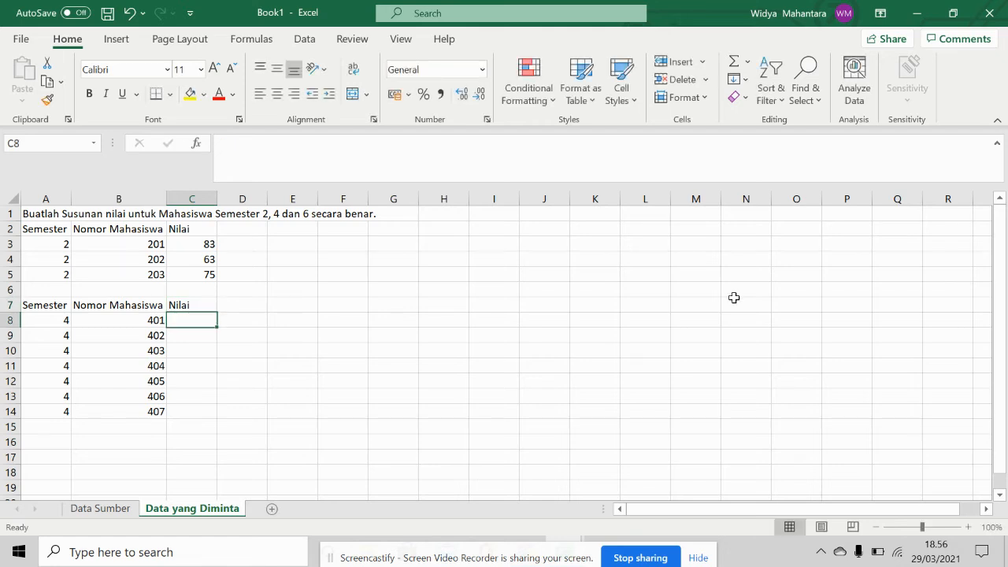
# - Begin a VLOOKUP formula in C8 with B8 as lookup value and Data Sumber D2:E23 as table array
pyautogui.write('=vlooku[')
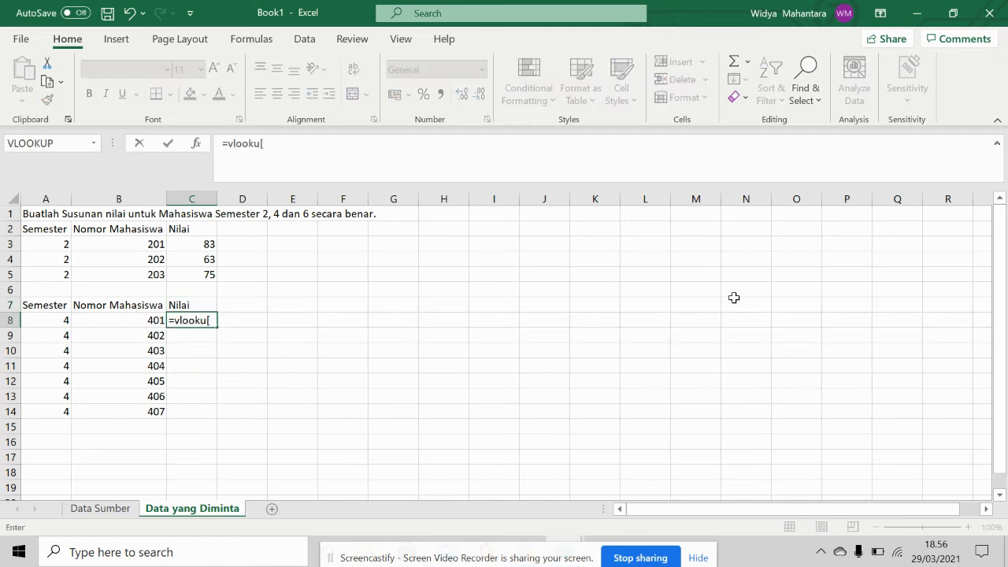
pyautogui.press('BackSpace')
pyautogui.write('p(')
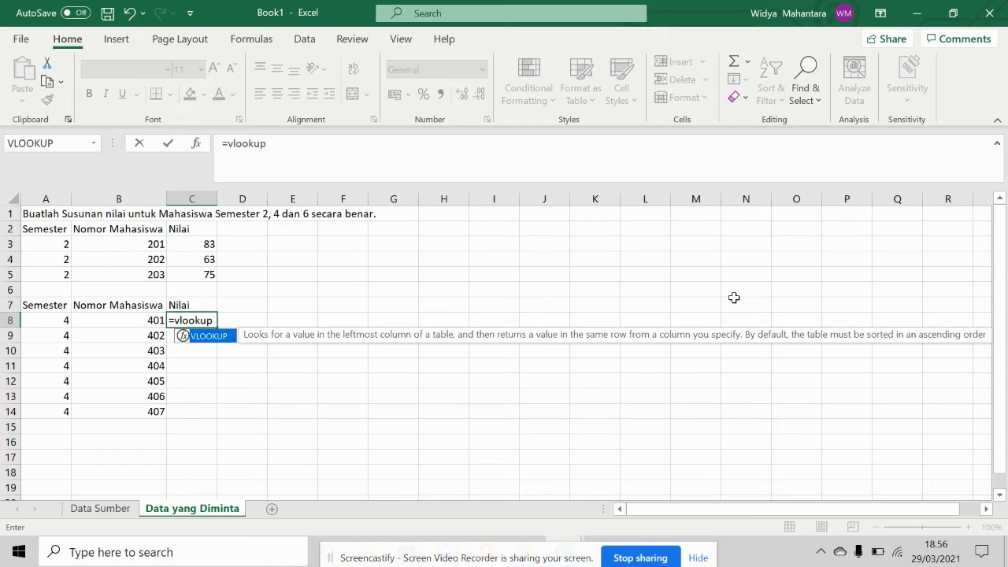
pyautogui.click(112, 319)
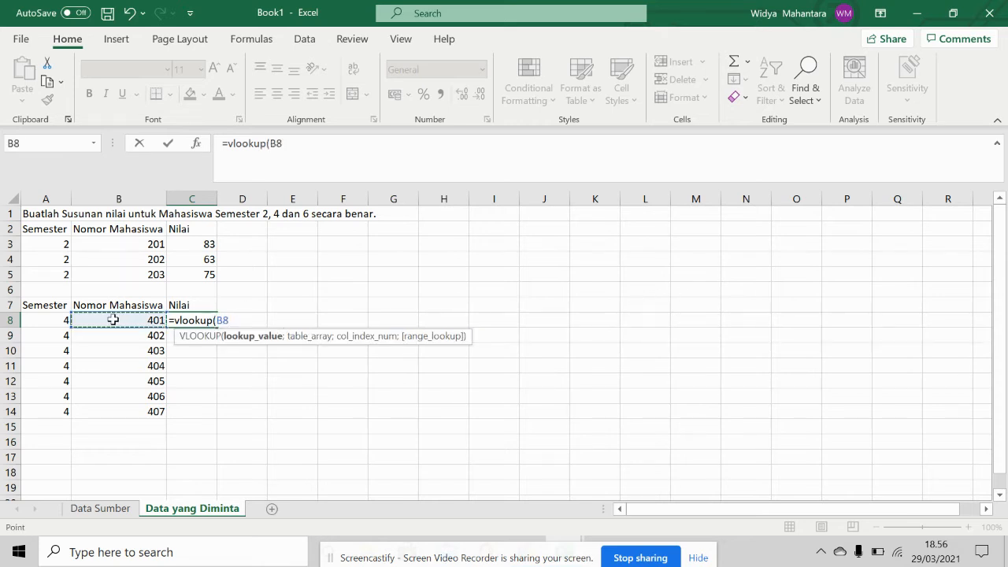
pyautogui.write(';')
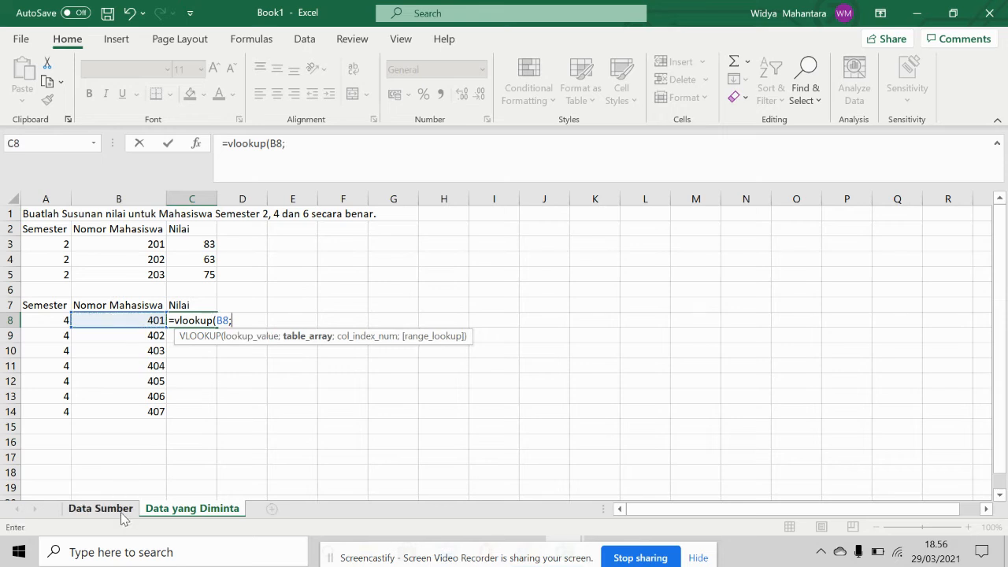
pyautogui.click(123, 513)
pyautogui.moveTo(189, 229); pyautogui.dragTo(284, 477)
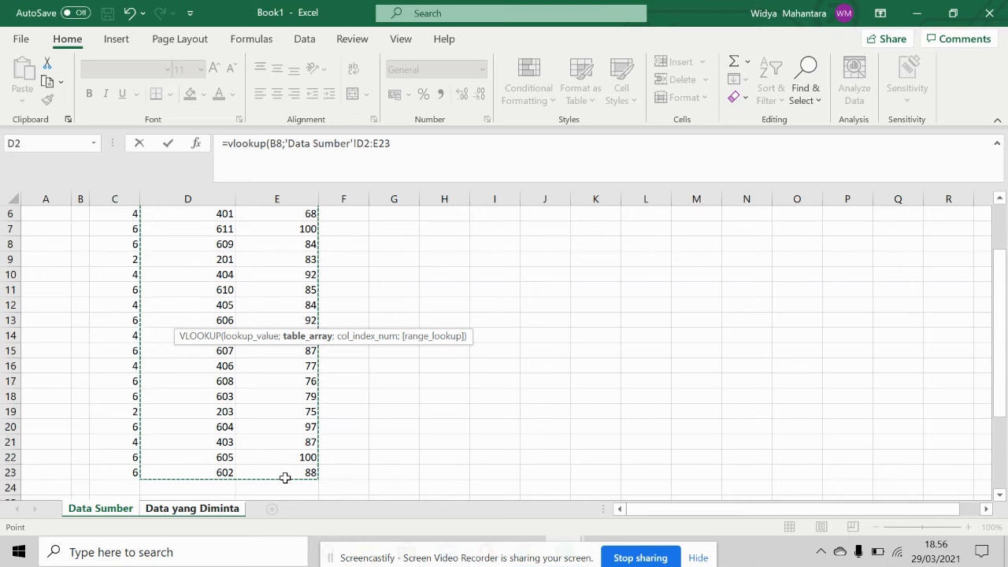
# - Make the table array in the C8 formula absolute as $D$2:$E$23 and add the next argument separator
pyautogui.click(358, 144)
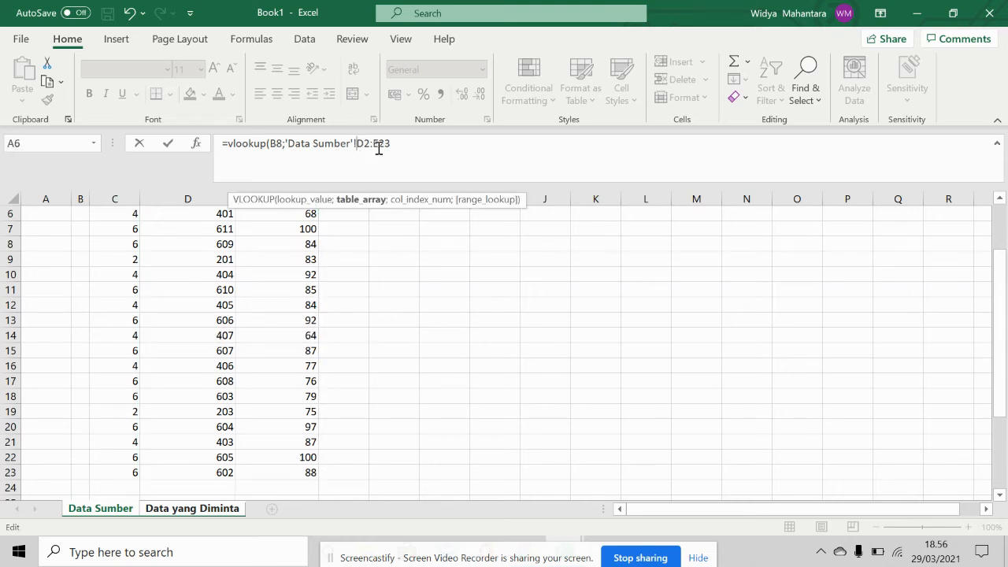
pyautogui.write('$')
pyautogui.click(370, 147)
pyautogui.write('$')
pyautogui.click(386, 144)
pyautogui.write('$E$23;')
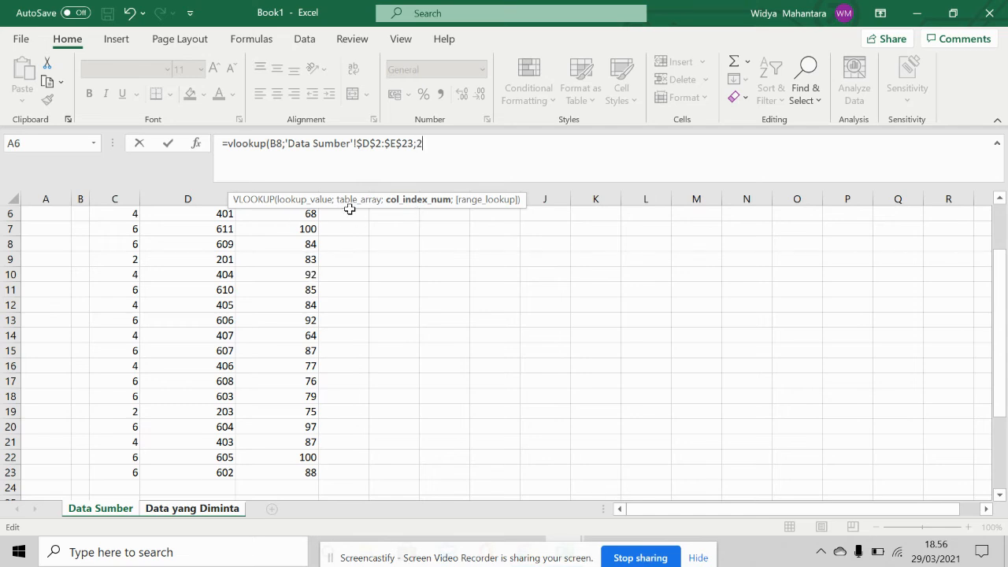
# - Complete the C8 VLOOKUP with column index 2 and range lookup 0, and fill it down to C14
pyautogui.write('2;')
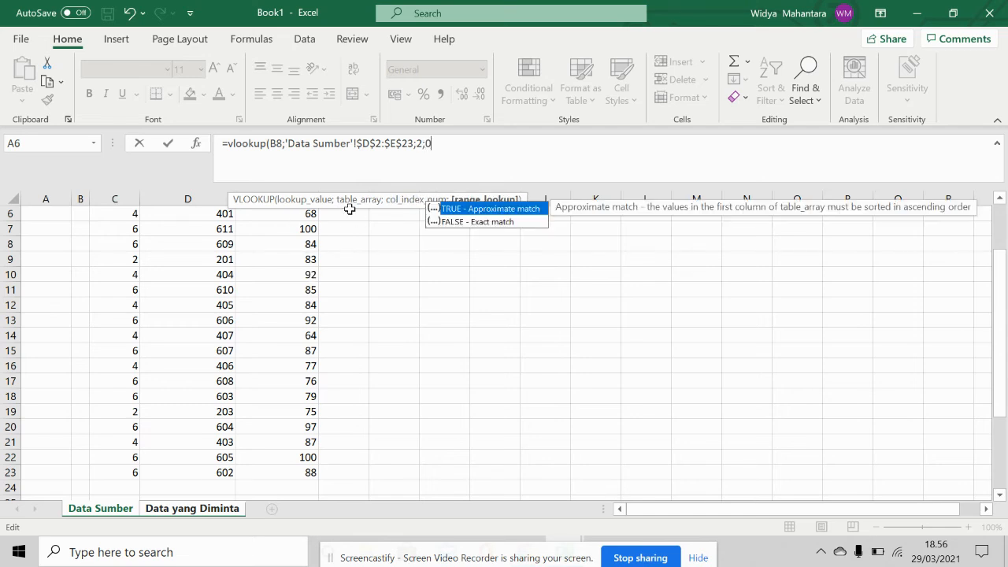
pyautogui.write('0)')
pyautogui.press('Return')
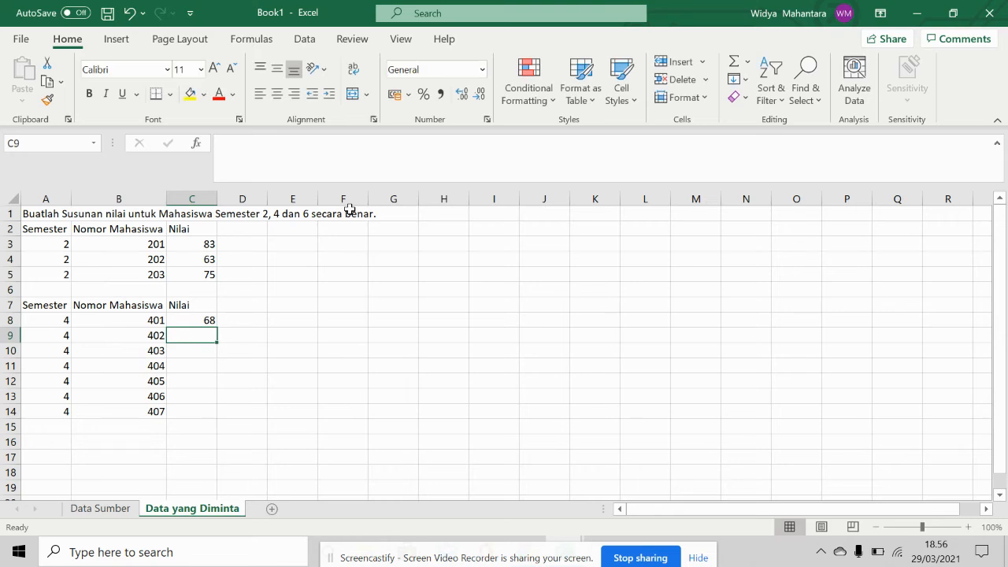
pyautogui.click(208, 318)
pyautogui.moveTo(216, 328); pyautogui.dragTo(213, 415)
# - Review the VLOOKUP formulas cell by cell in C8:C14, checking their lookup values and the fixed table range
pyautogui.click(202, 319)
pyautogui.click(199, 333)
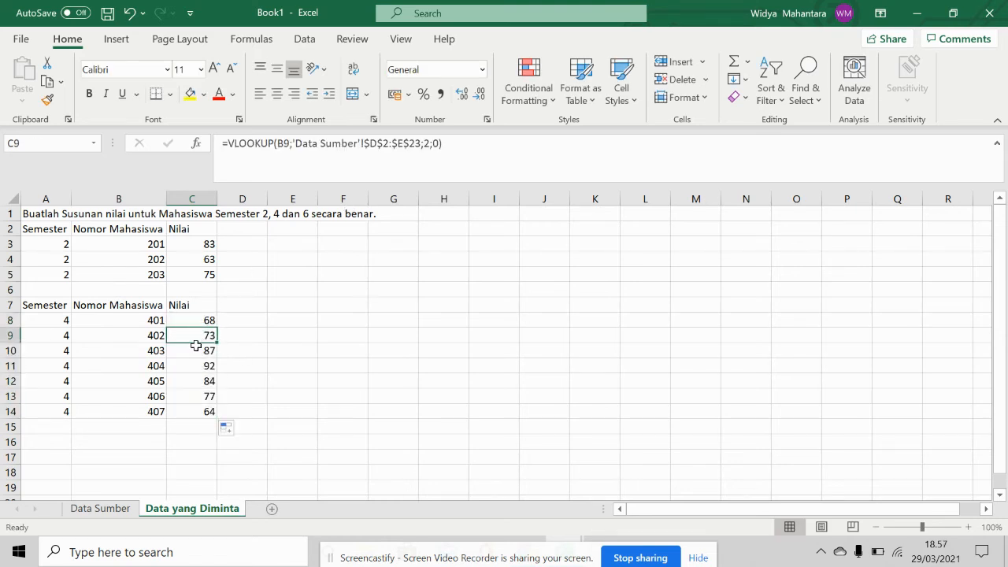
pyautogui.click(196, 351)
pyautogui.click(196, 366)
pyautogui.click(197, 381)
pyautogui.click(195, 396)
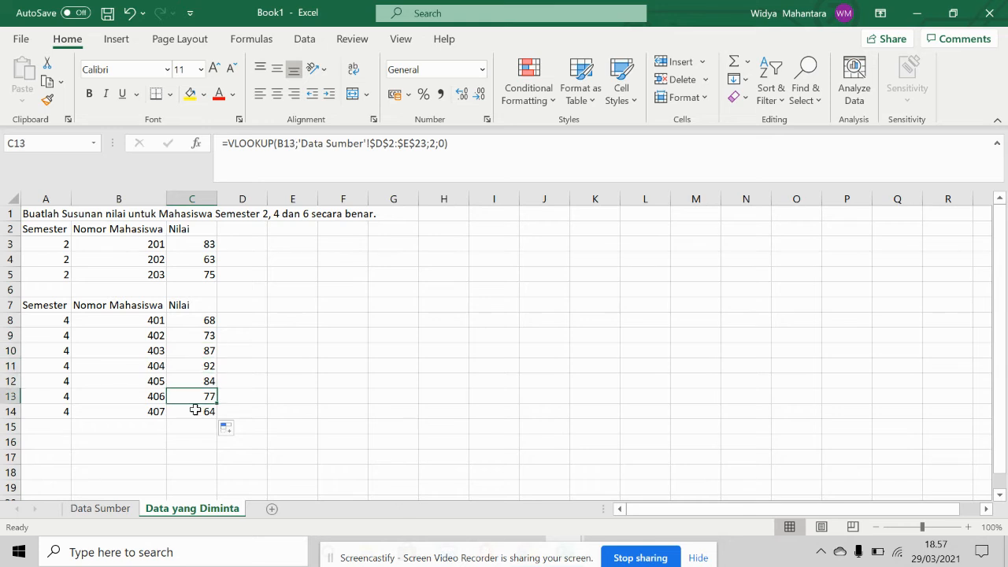
pyautogui.click(202, 411)
pyautogui.click(194, 393)
pyautogui.click(196, 381)
pyautogui.click(196, 366)
pyautogui.click(195, 352)
pyautogui.click(197, 335)
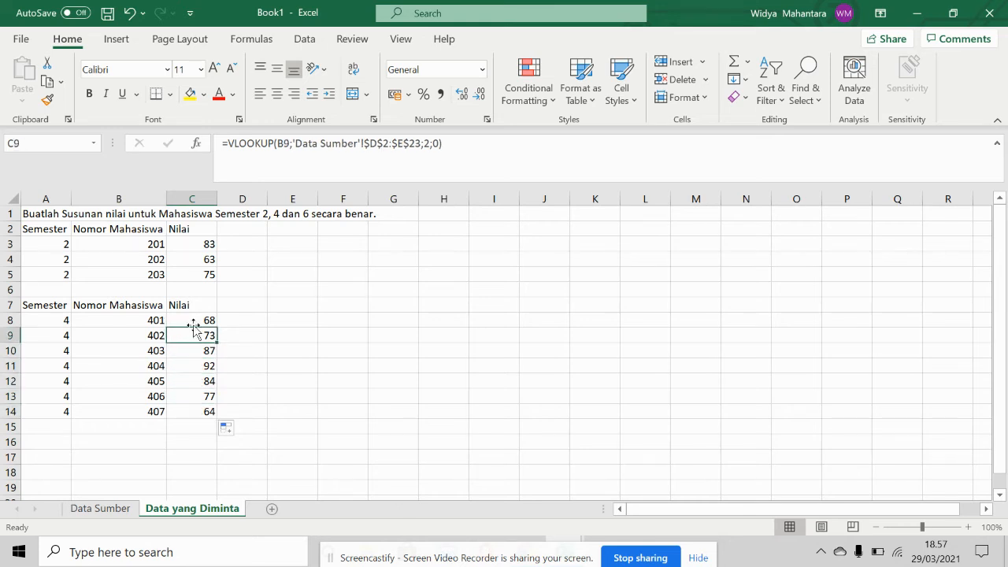
pyautogui.click(198, 316)
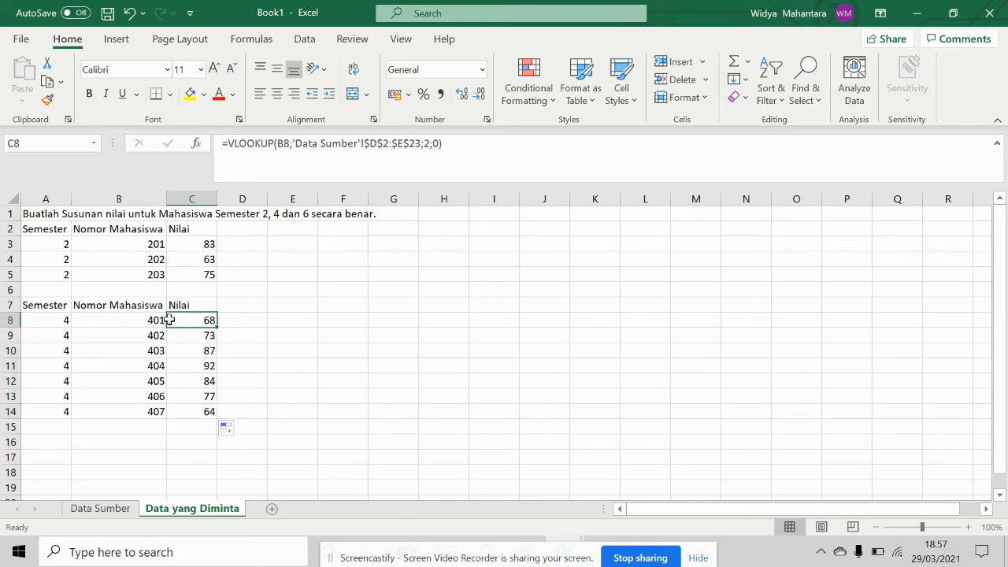
# - Widen column A on Data yang Diminta
pyautogui.doubleClick(70, 199)
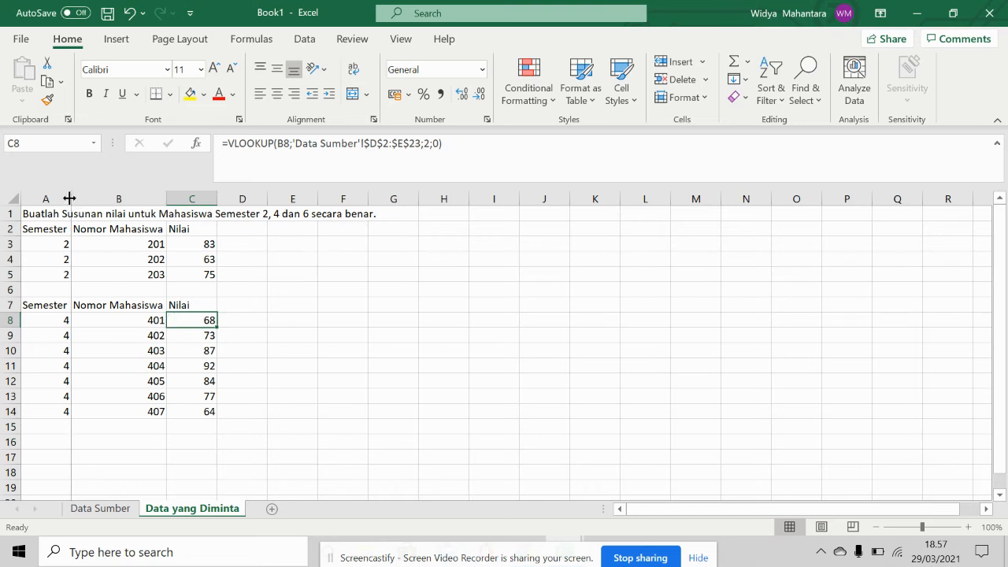
pyautogui.moveTo(389, 198); pyautogui.dragTo(96, 200)
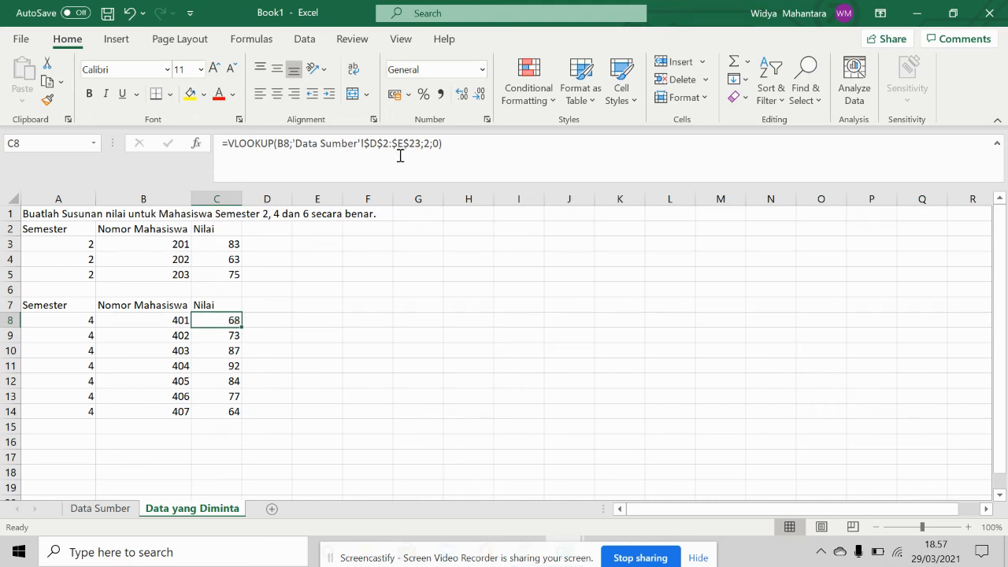
# - Remove the dollar signs from the table array in the C8 formula so it reads 'Data Sumber'!D2:E23
pyautogui.click(371, 144)
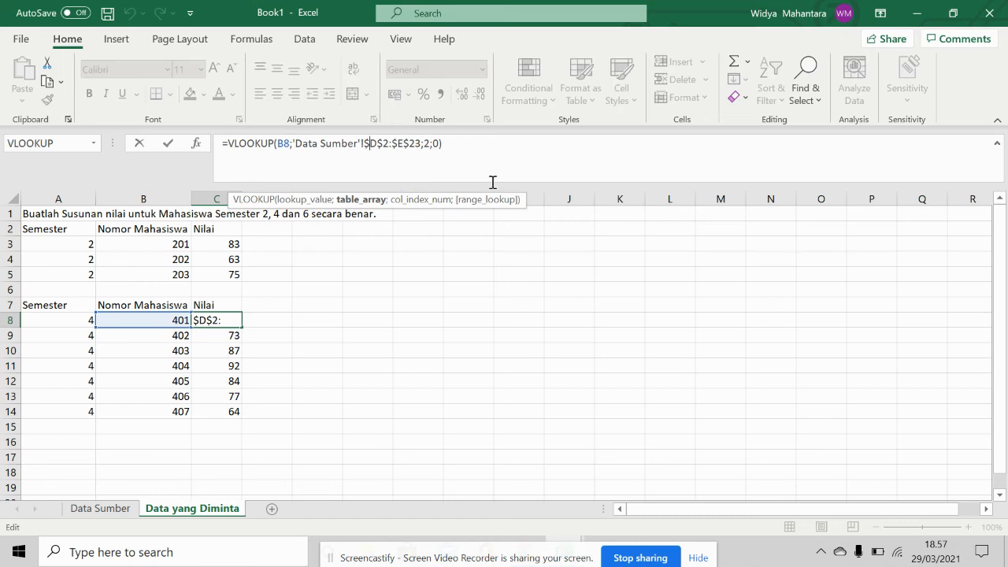
pyautogui.press('BackSpace')
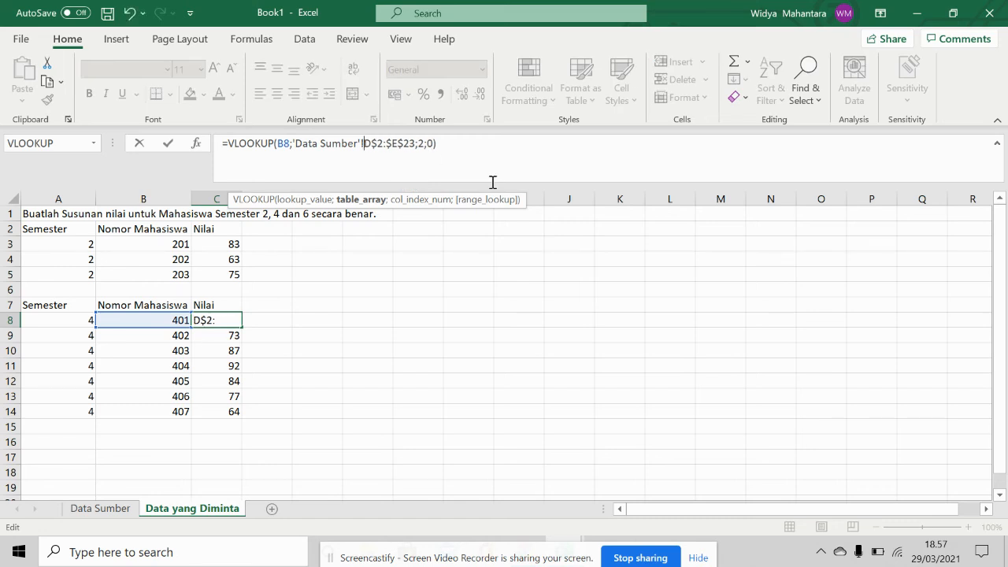
pyautogui.press('BackSpace')
pyautogui.press('Right')
pyautogui.press('Right')
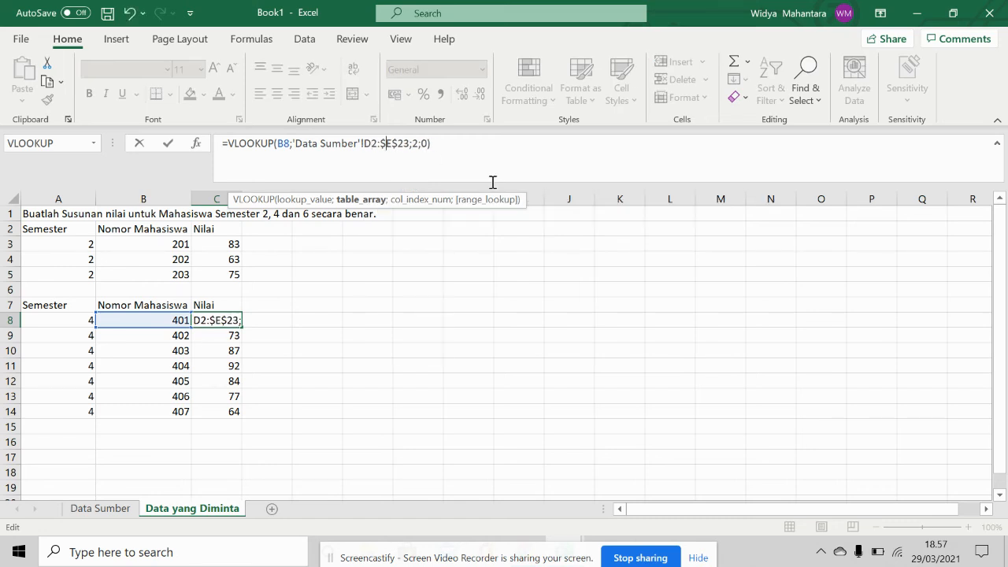
pyautogui.press('BackSpace')
pyautogui.press('Right')
pyautogui.press('Right')
pyautogui.press('BackSpace')
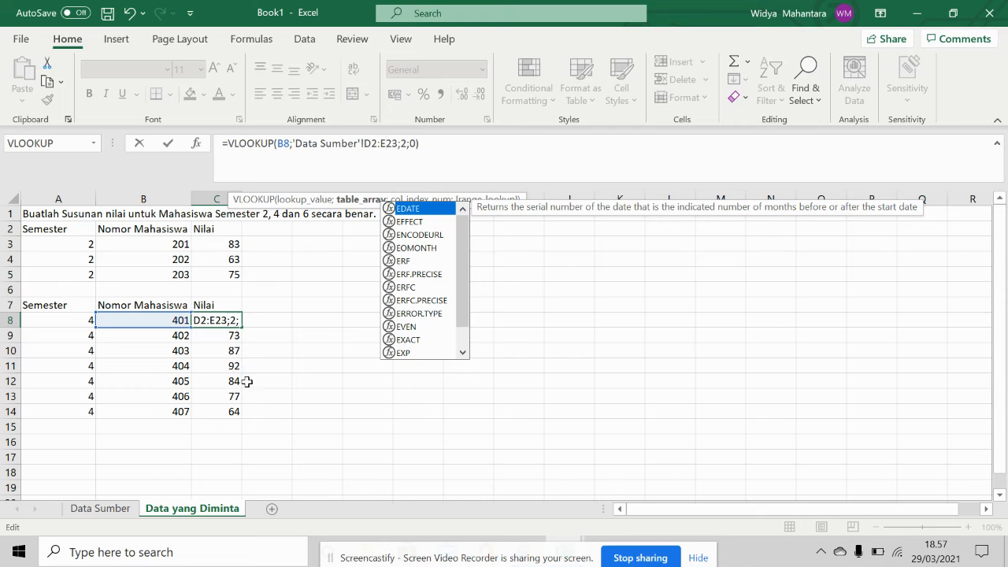
pyautogui.press('Return')
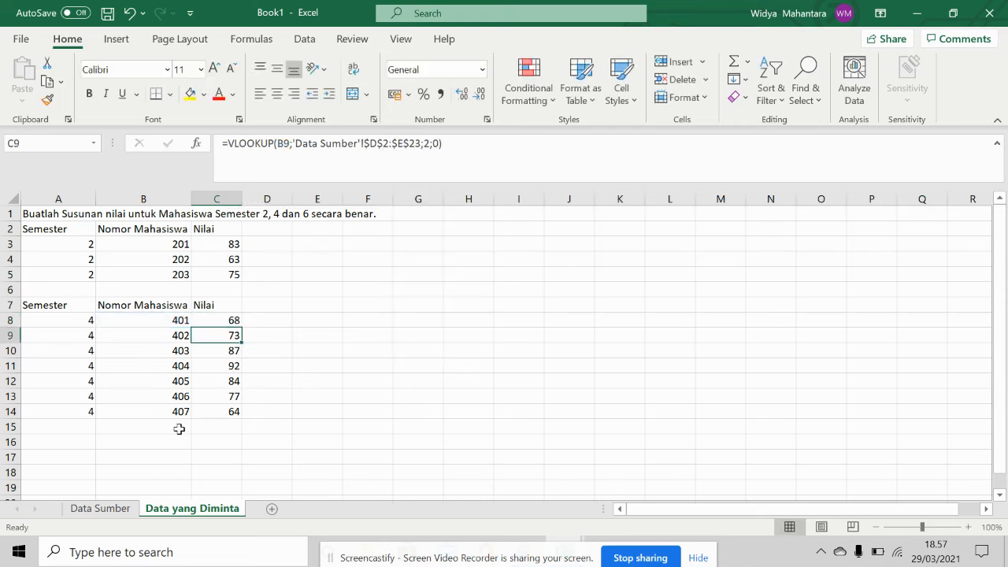
# - Examine the lookup table's extent on Data Sumber from D2 to E23
pyautogui.click(116, 509)
pyautogui.scroll(2, 203, 224)
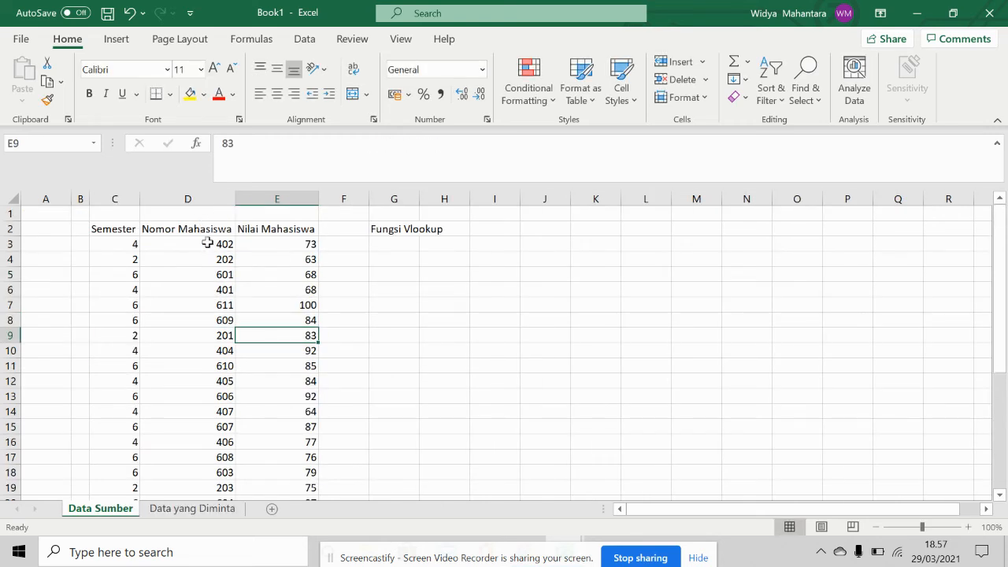
pyautogui.click(207, 243)
pyautogui.click(189, 229)
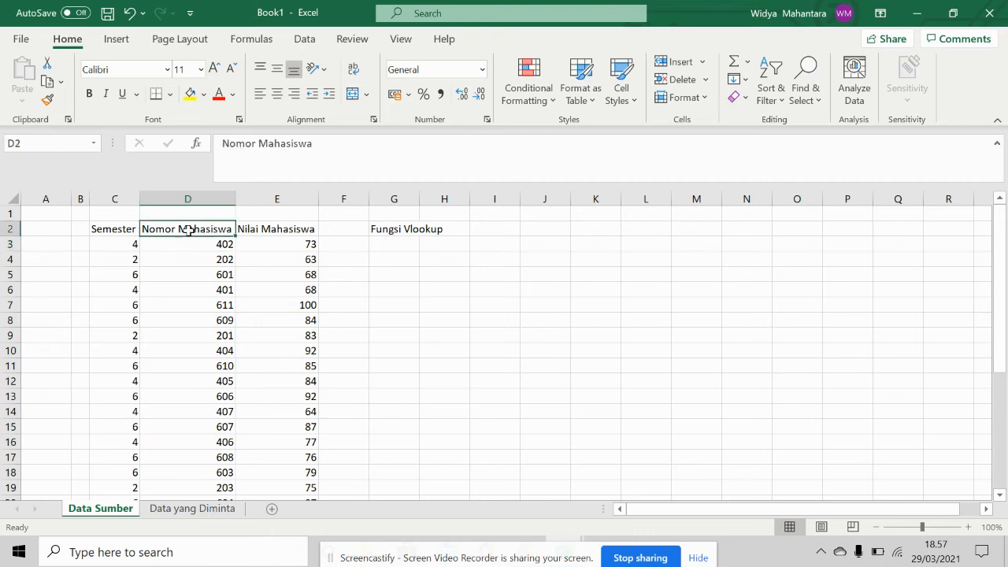
pyautogui.scroll(-2, 309, 464)
pyautogui.click(305, 458)
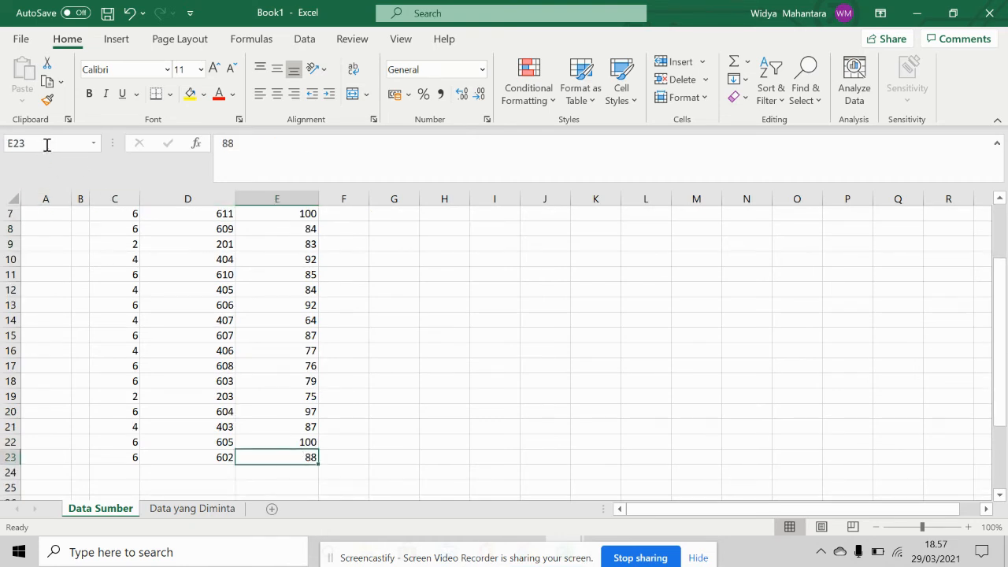
pyautogui.scroll(2, 224, 270)
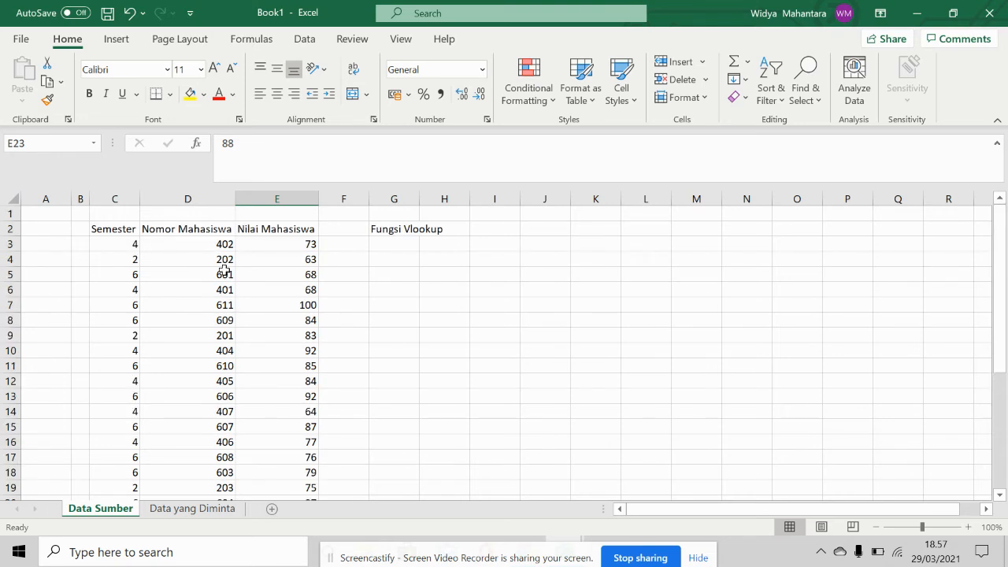
pyautogui.moveTo(206, 227); pyautogui.dragTo(286, 475)
# - Fill the relative-reference VLOOKUP formula from C8 on Data yang Diminta down to C14
pyautogui.click(167, 511)
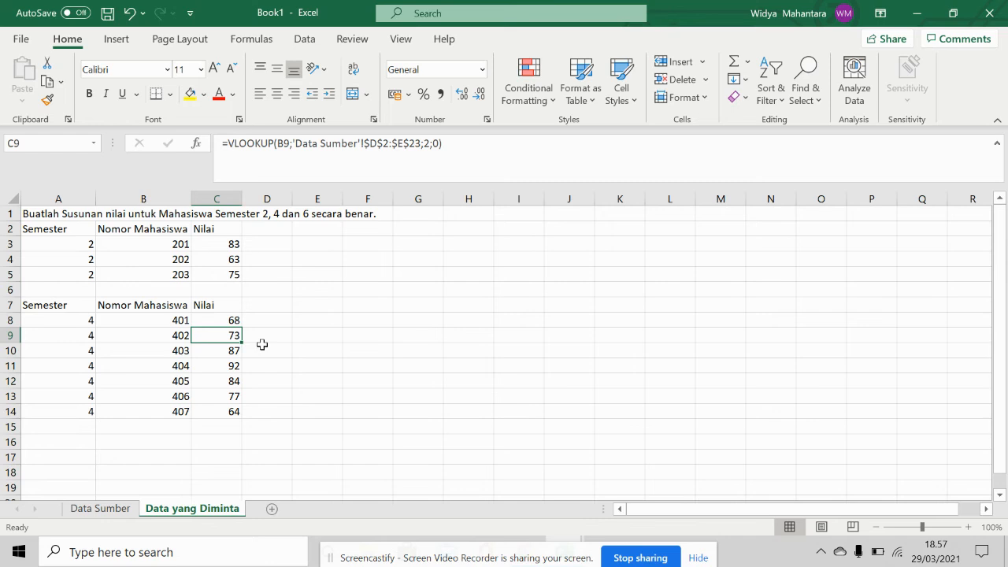
pyautogui.click(229, 318)
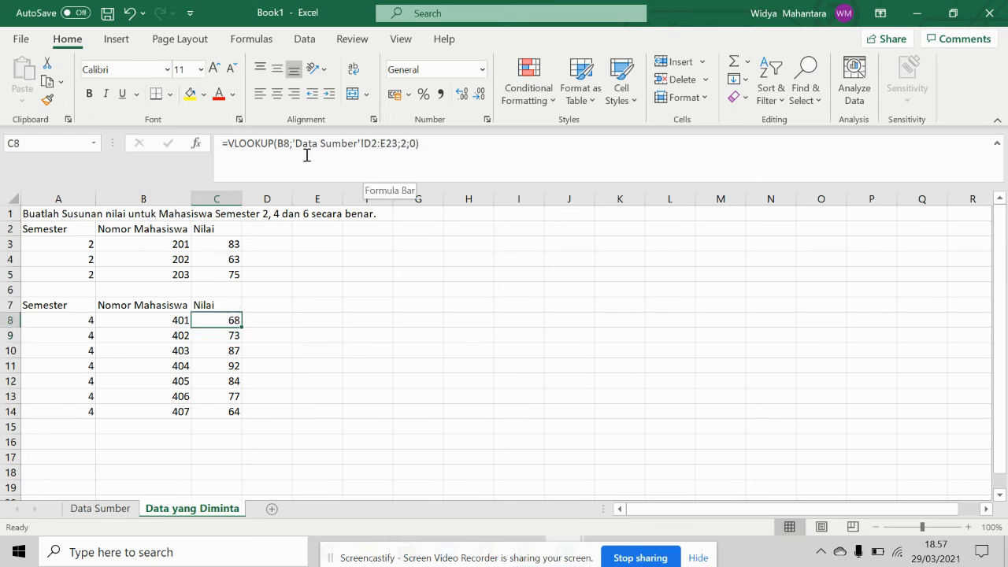
pyautogui.moveTo(240, 329); pyautogui.dragTo(240, 417)
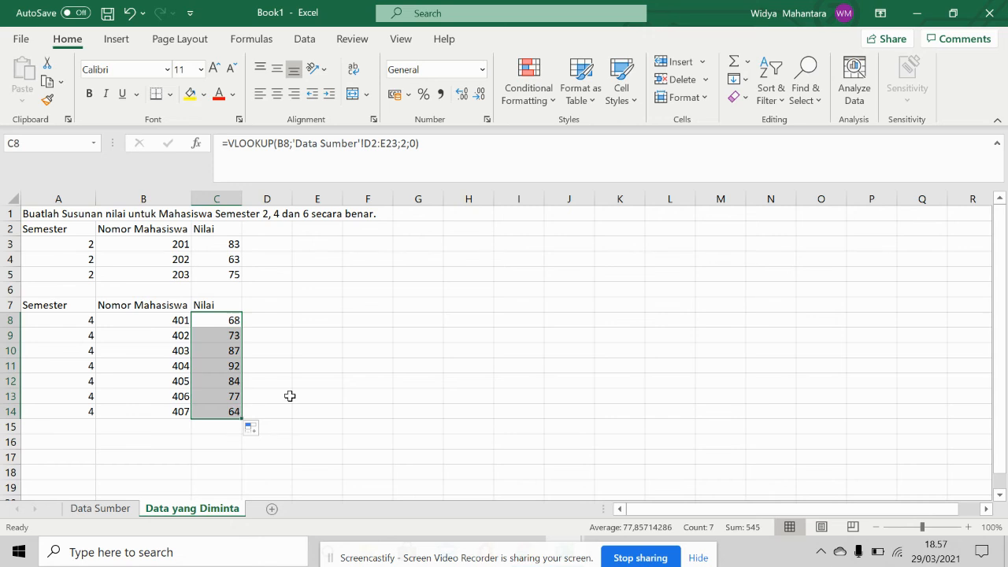
# - Inspect the VLOOKUP formulas in C8 through C14 one by one, comparing the table range each cell uses
pyautogui.click(219, 335)
pyautogui.click(221, 350)
pyautogui.click(224, 321)
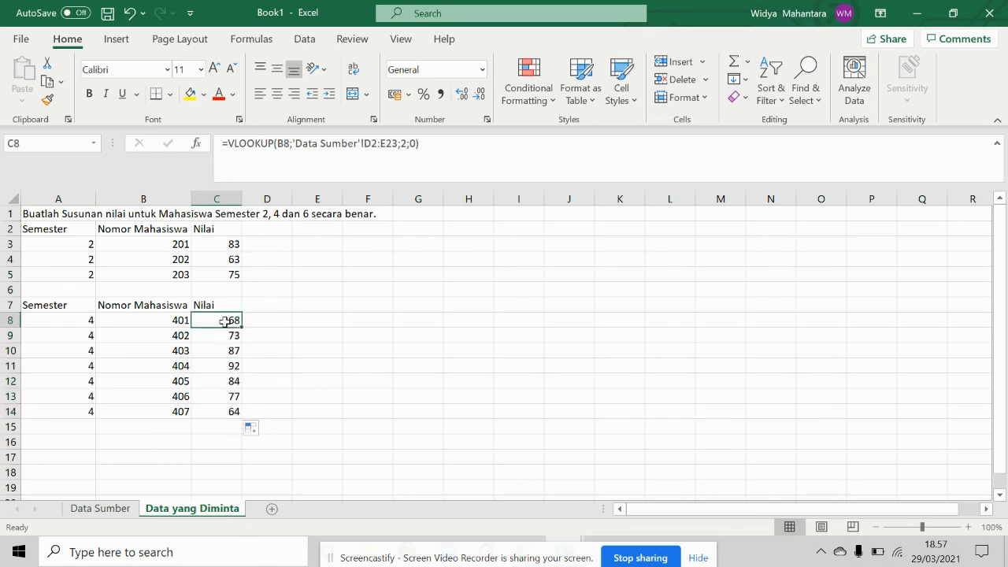
pyautogui.moveTo(226, 319); pyautogui.dragTo(216, 412)
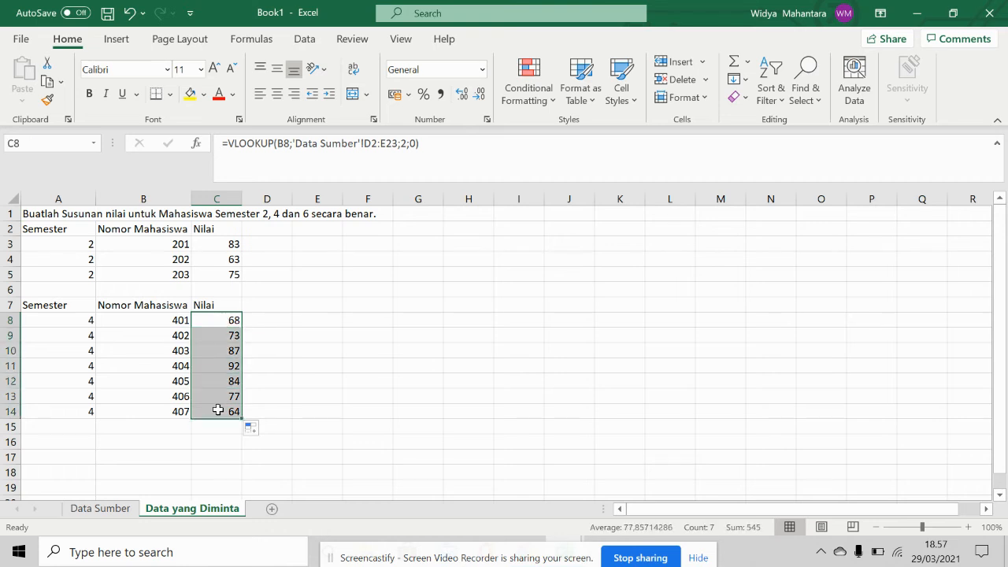
pyautogui.moveTo(215, 320); pyautogui.dragTo(225, 412)
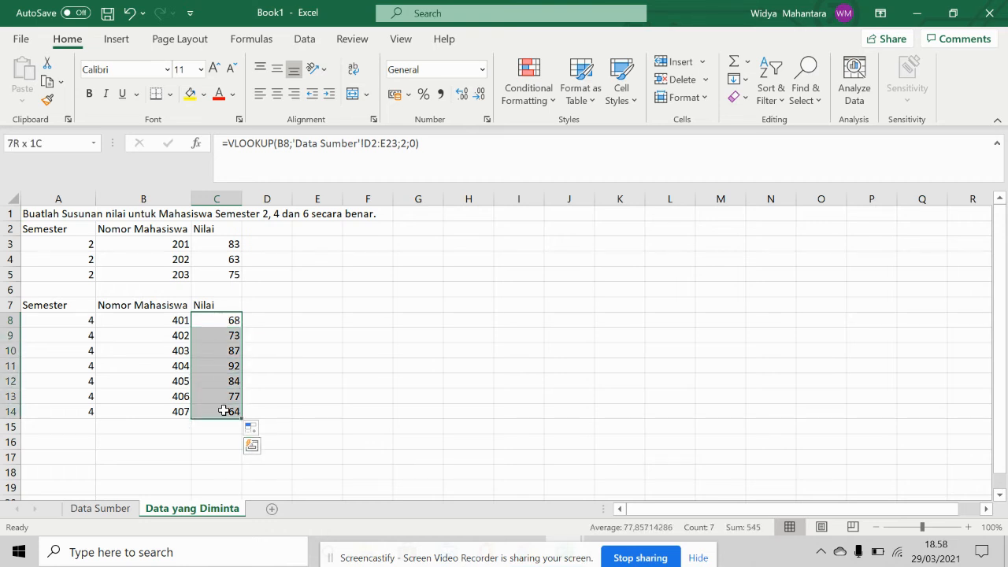
pyautogui.click(217, 318)
pyautogui.click(215, 335)
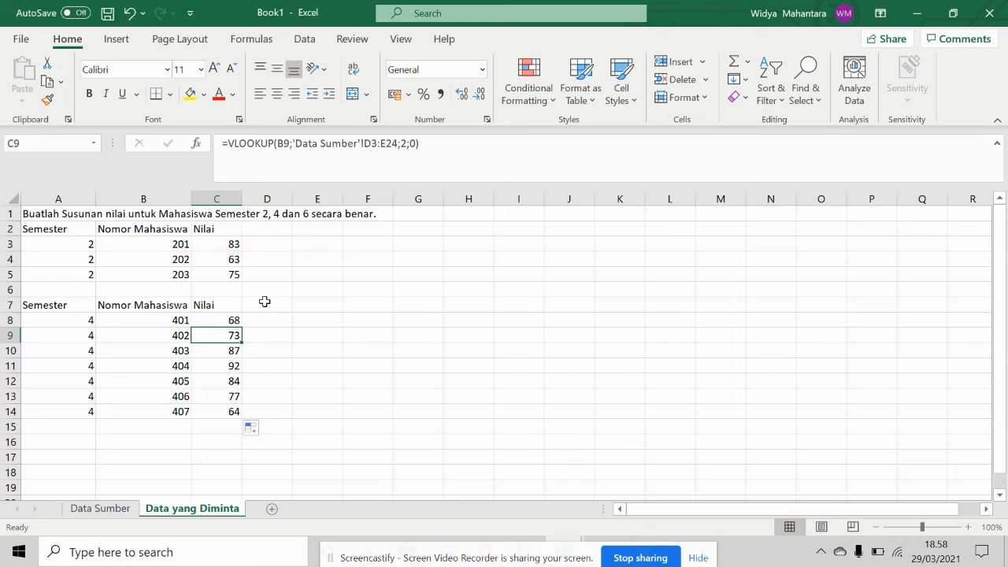
pyautogui.click(224, 351)
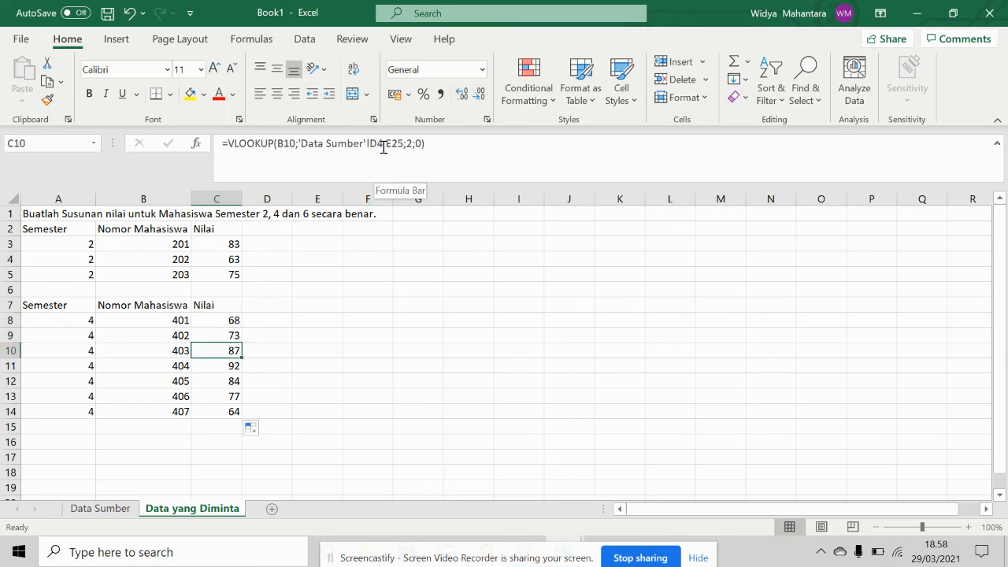
pyautogui.click(225, 365)
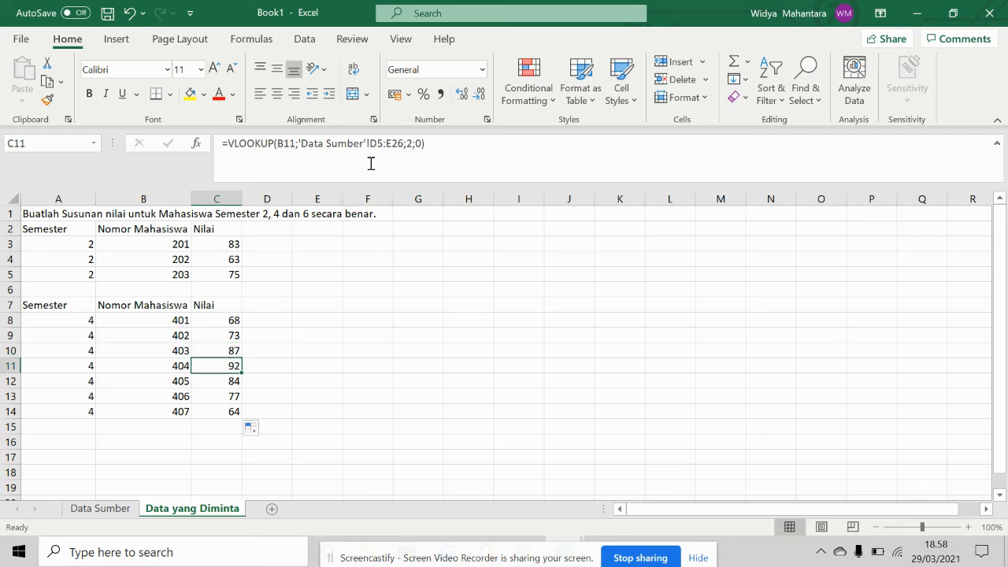
pyautogui.click(220, 383)
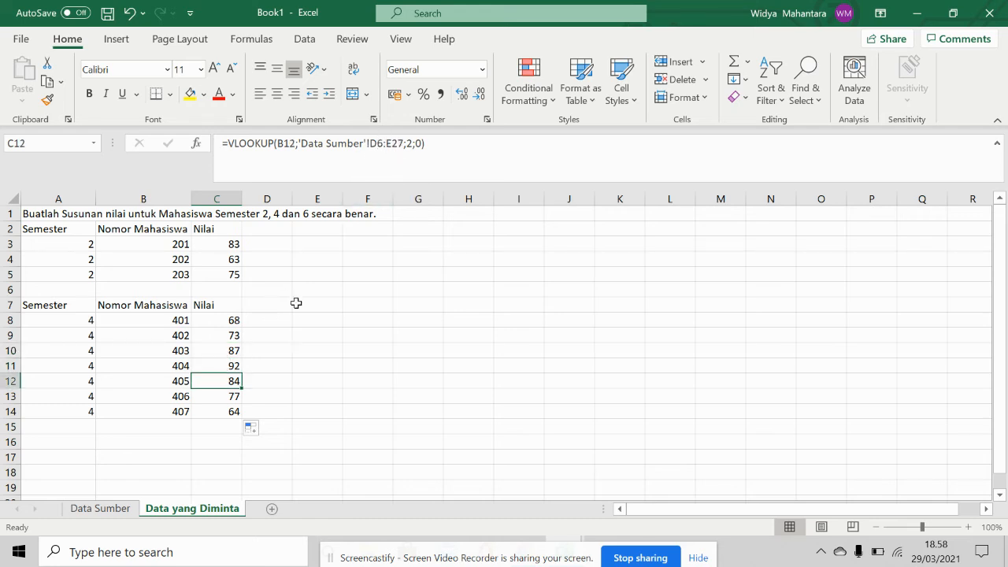
pyautogui.click(235, 396)
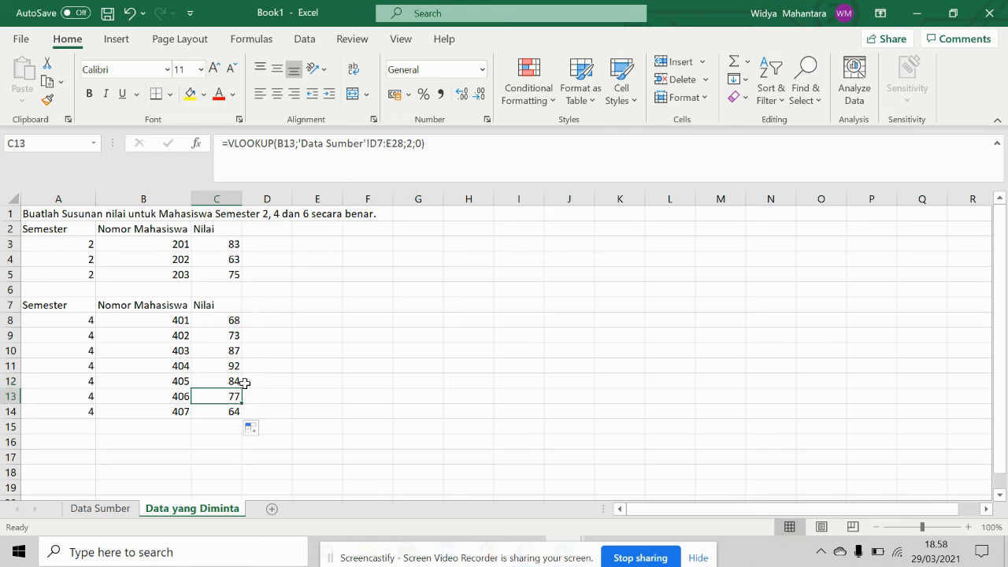
pyautogui.click(234, 411)
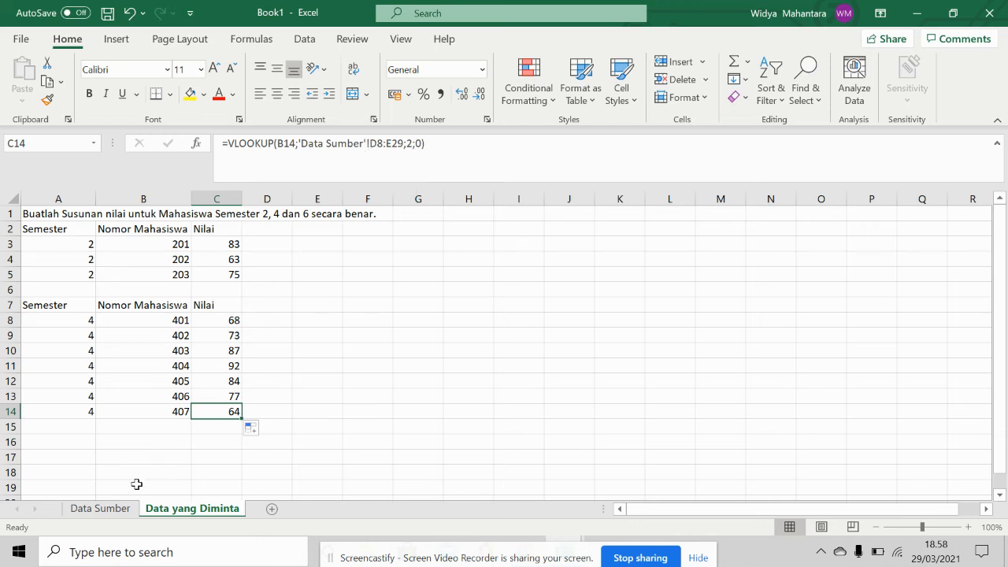
# - Check the rows down to E29 on Data Sumber against the intended lookup table D2:E23
pyautogui.click(115, 510)
pyautogui.scroll(-4, 189, 285)
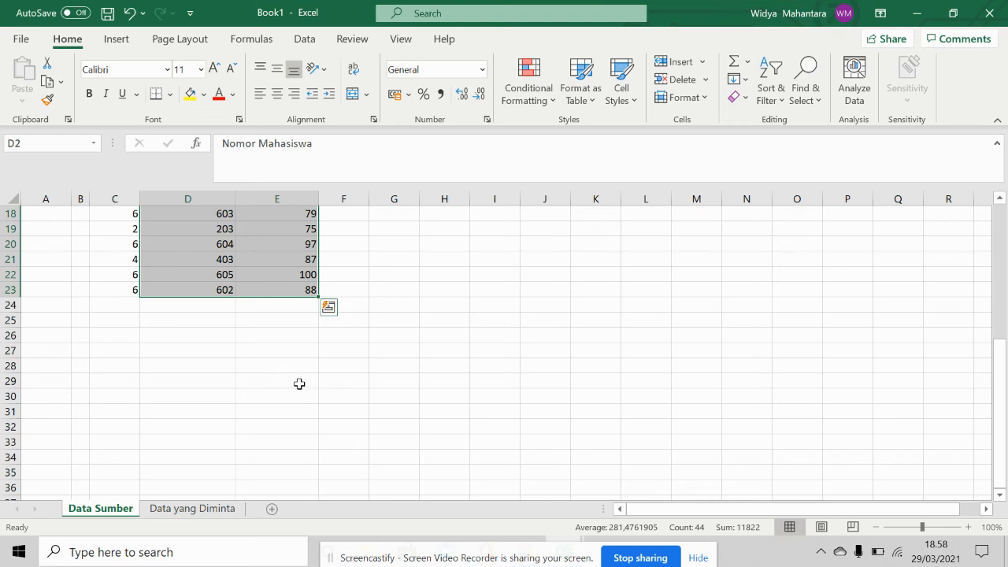
pyautogui.click(299, 384)
pyautogui.scroll(2, 286, 308)
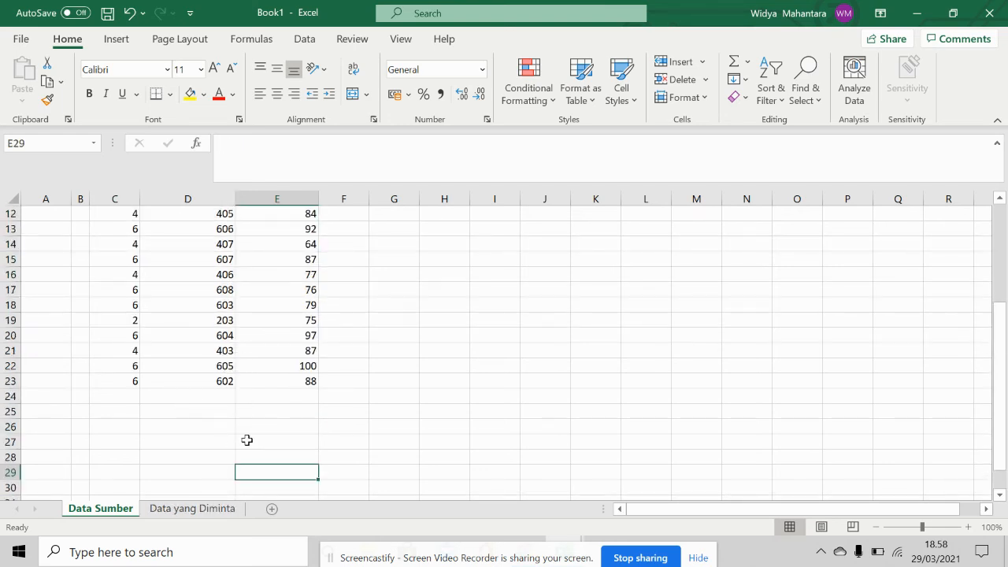
pyautogui.scroll(4, 246, 439)
pyautogui.click(193, 507)
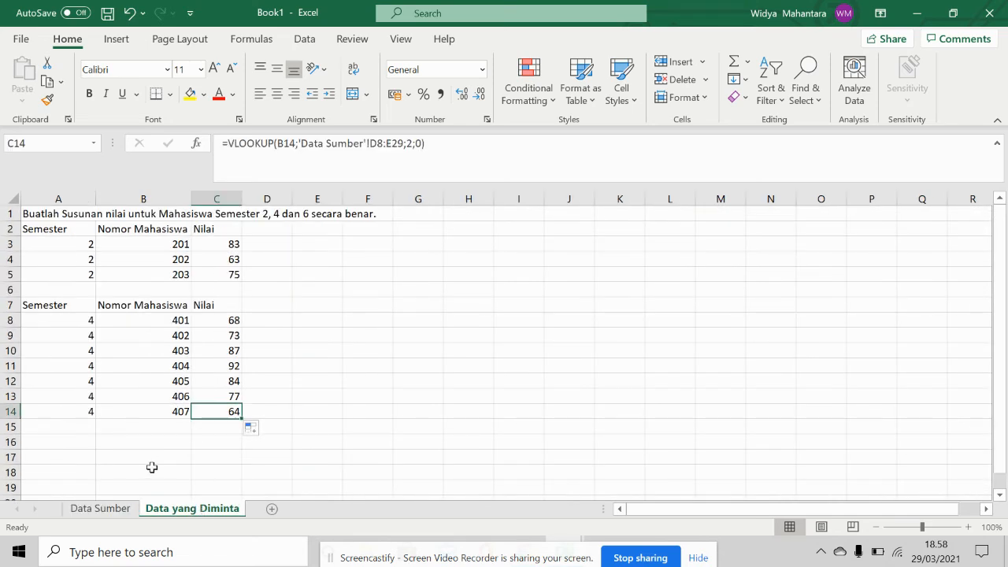
pyautogui.click(100, 507)
pyautogui.moveTo(215, 230); pyautogui.dragTo(281, 463)
pyautogui.click(192, 508)
# - Make the table array in the C8 formula on Data yang Diminta absolute, so it reads 'Data Sumber'!$D$2:$E$23
pyautogui.click(217, 321)
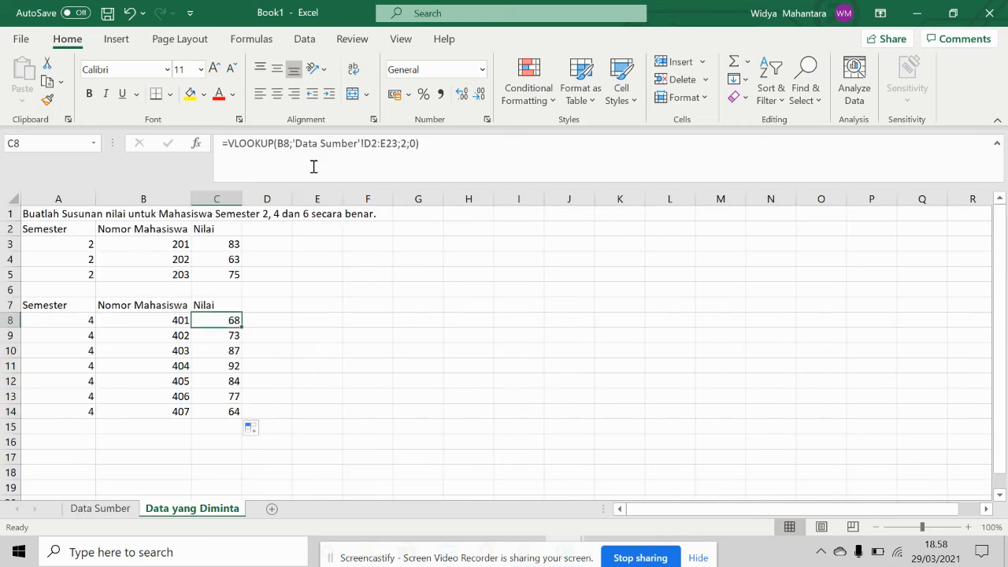
pyautogui.click(367, 144)
pyautogui.write('$')
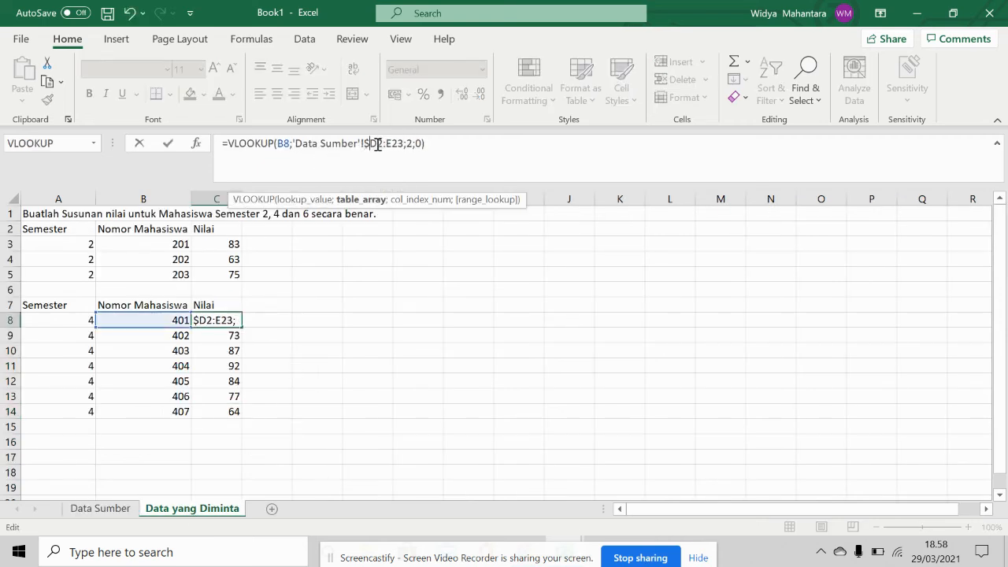
pyautogui.click(377, 144)
pyautogui.write('$')
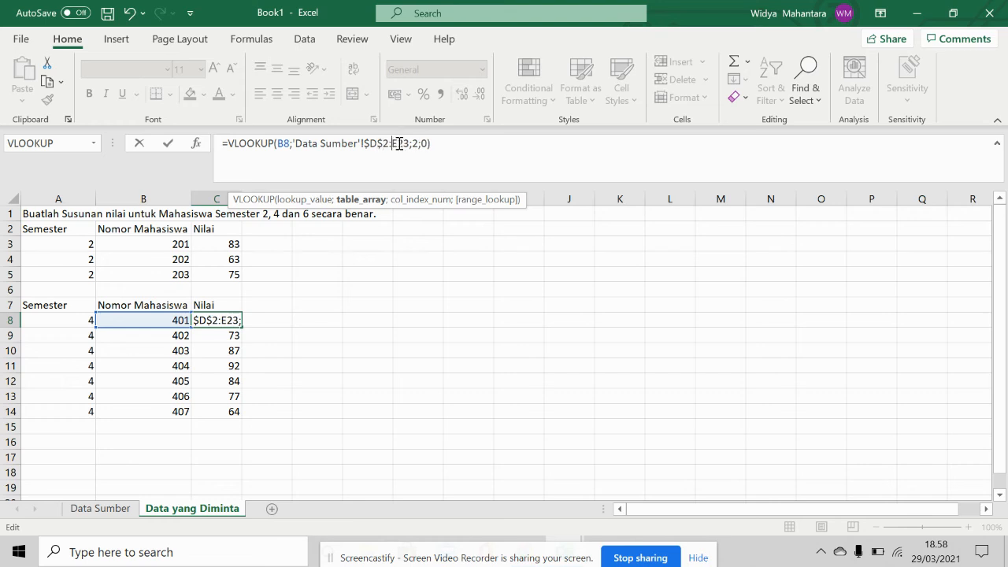
pyautogui.click(393, 145)
pyautogui.write('$')
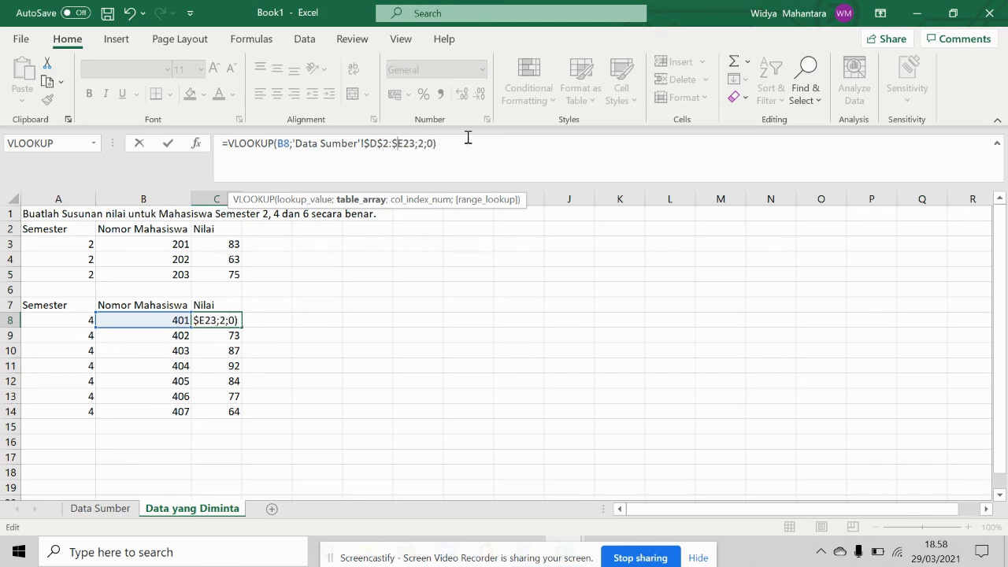
pyautogui.click(404, 144)
pyautogui.write('$')
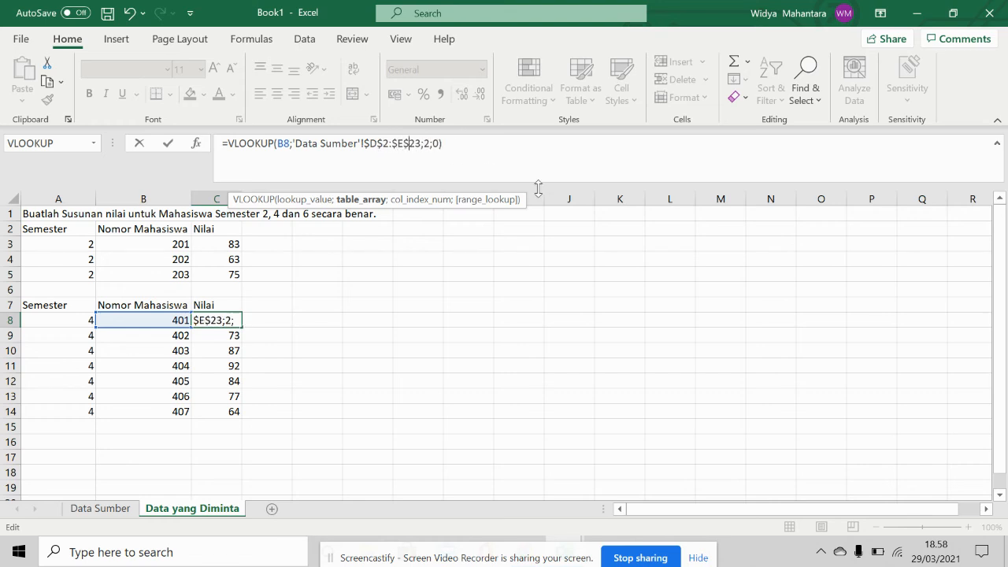
pyautogui.press('Return')
# - Fill the absolute-reference VLOOKUP formula from C8 down to C14 and check the table array in C14
pyautogui.click(235, 321)
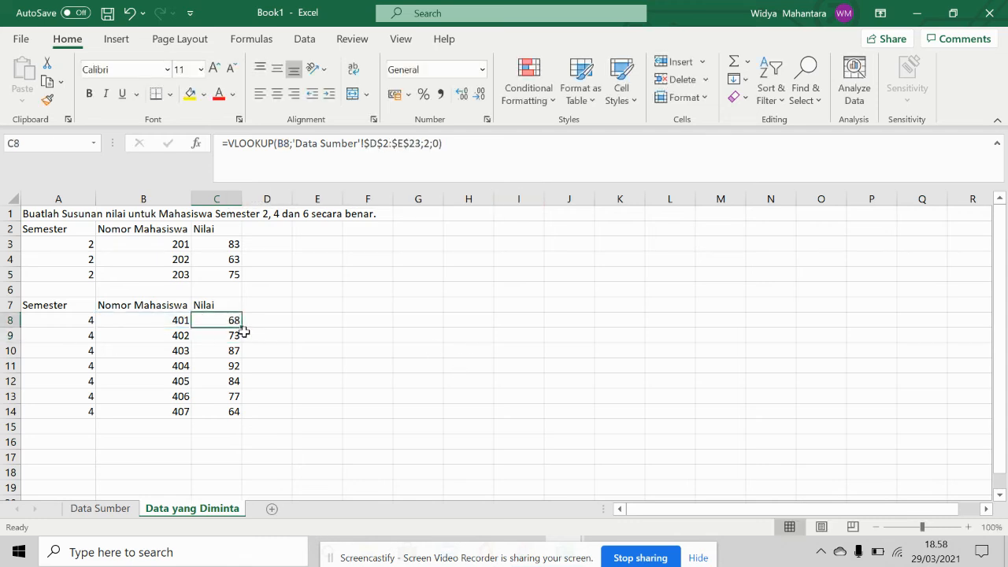
pyautogui.moveTo(243, 331); pyautogui.dragTo(237, 416)
pyautogui.click(234, 414)
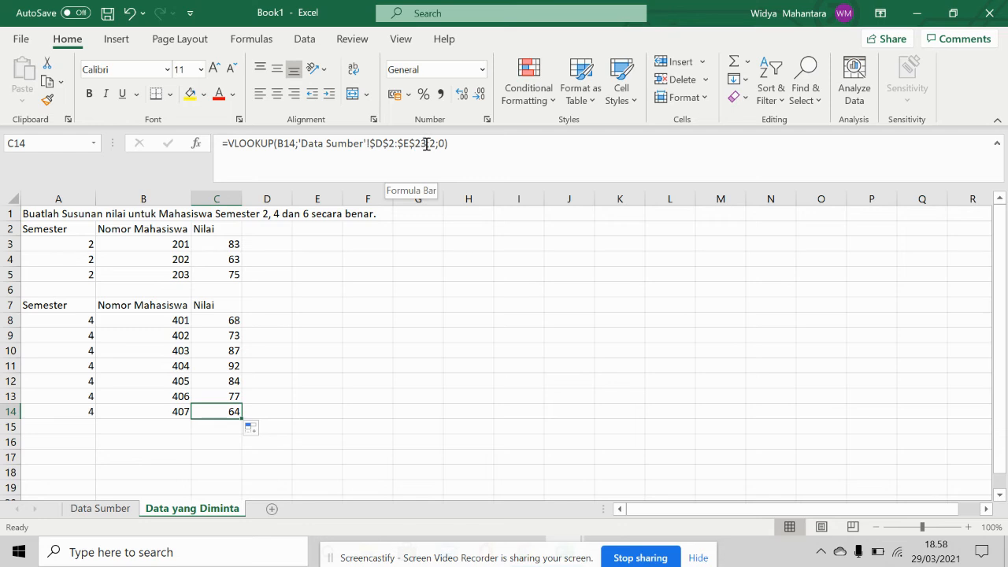
pyautogui.moveTo(426, 144); pyautogui.dragTo(366, 144)
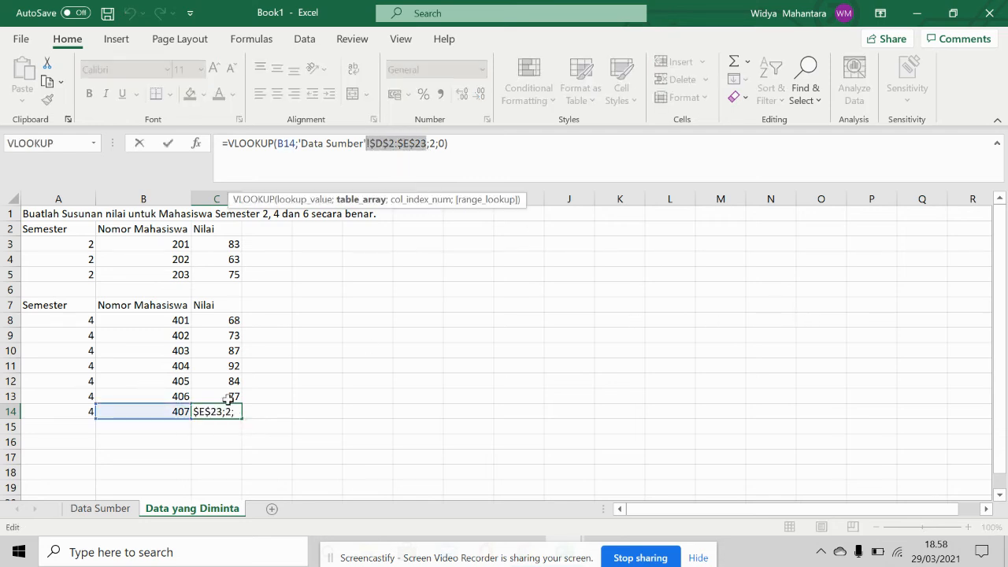
pyautogui.press('Return')
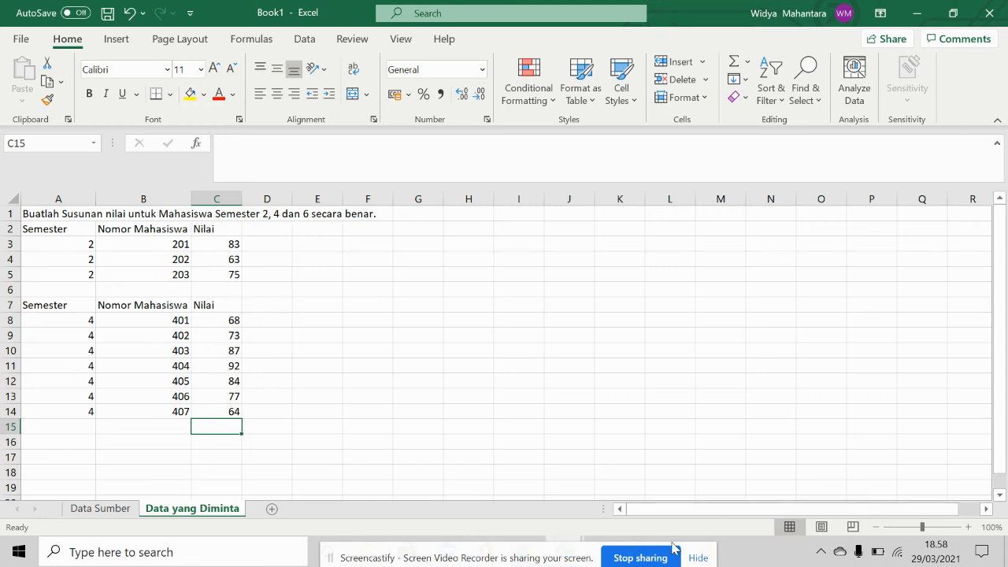
# - Switch to the Book2 workbook and examine the horizontal Semester, Nomor Mahasiswa and Nilai Mahasiswa table on Data Sumber
pyautogui.moveTo(572, 555); pyautogui.dragTo(569, 492)
pyautogui.moveTo(563, 551)
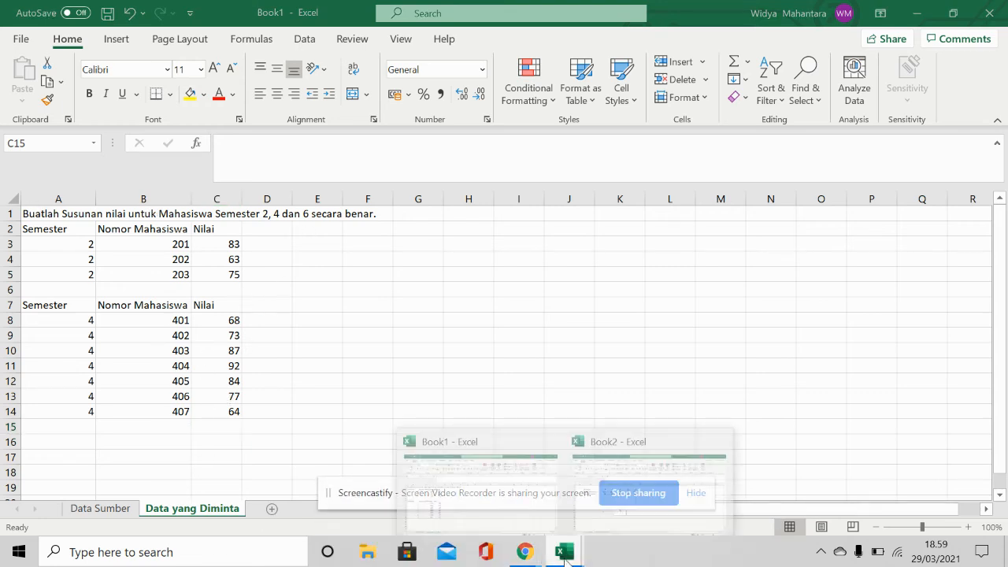
pyautogui.click(624, 482)
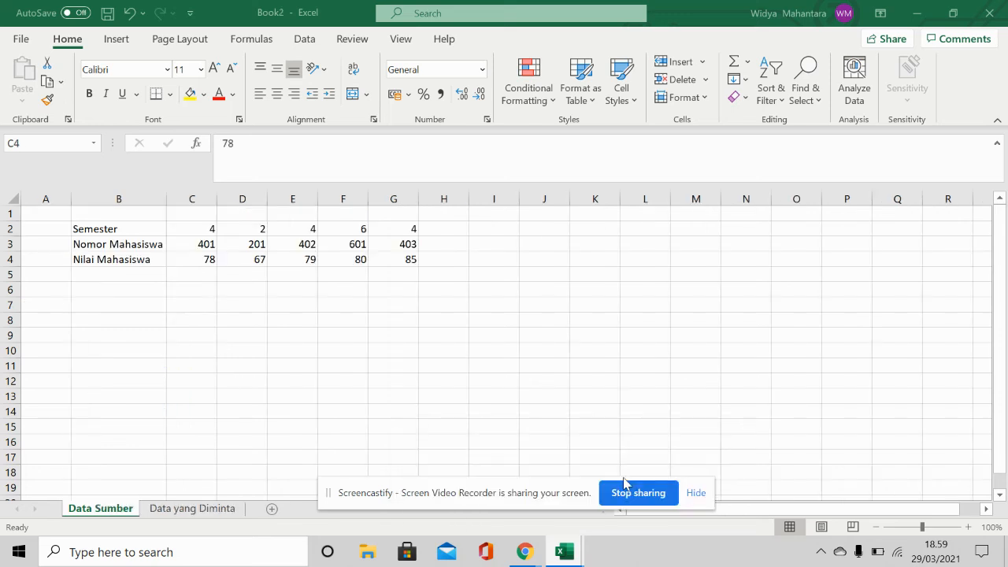
pyautogui.click(193, 508)
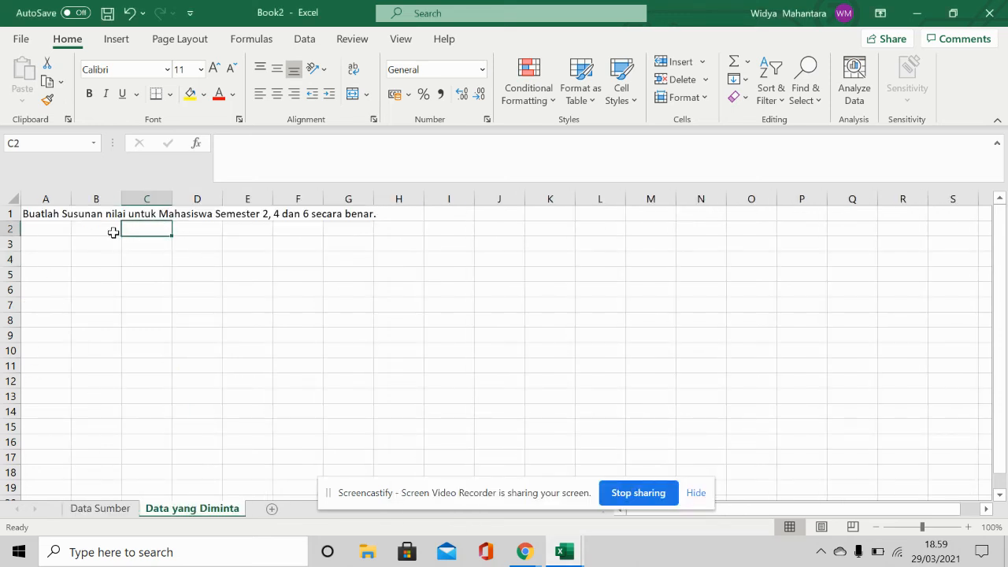
pyautogui.click(101, 509)
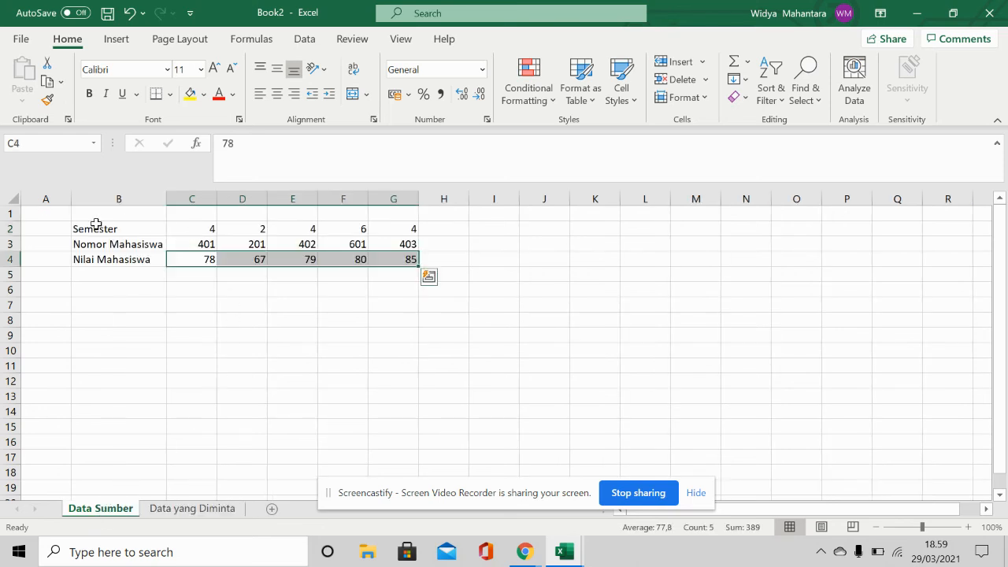
pyautogui.moveTo(101, 214); pyautogui.dragTo(408, 260)
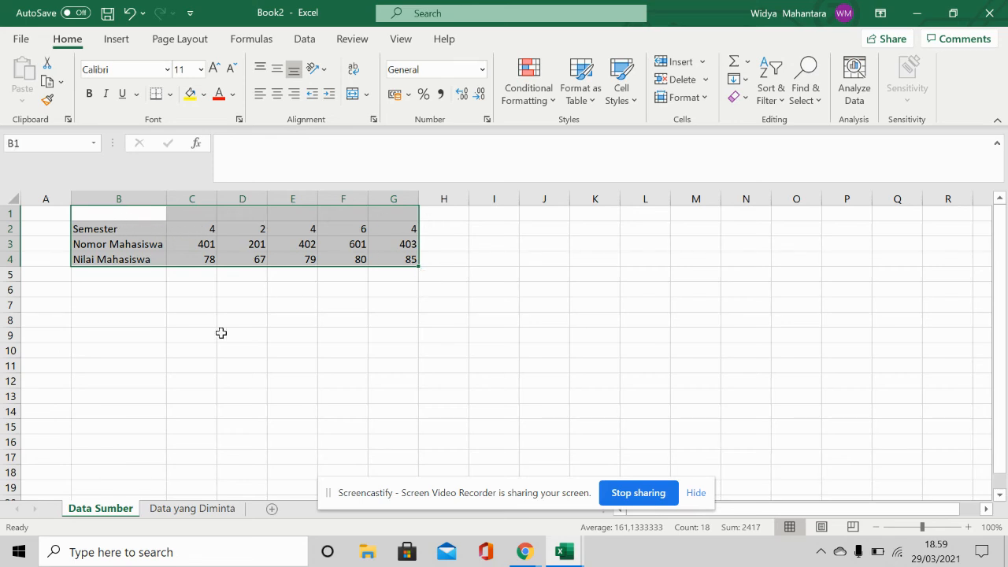
# - Return to Book1 and review the vertical source table and the Fungsi Vlookup note on Data Sumber
pyautogui.moveTo(563, 551)
pyautogui.click(502, 466)
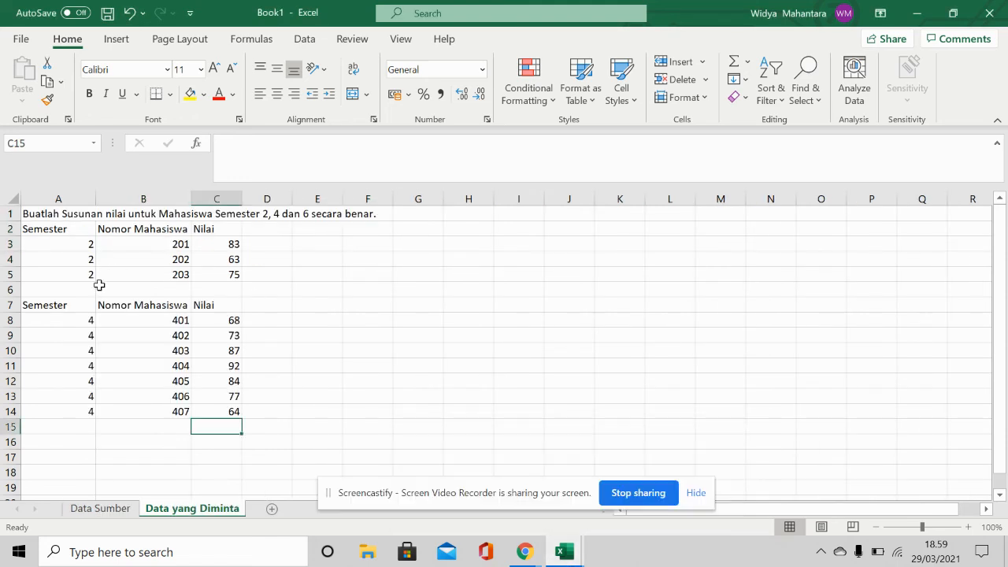
pyautogui.click(100, 508)
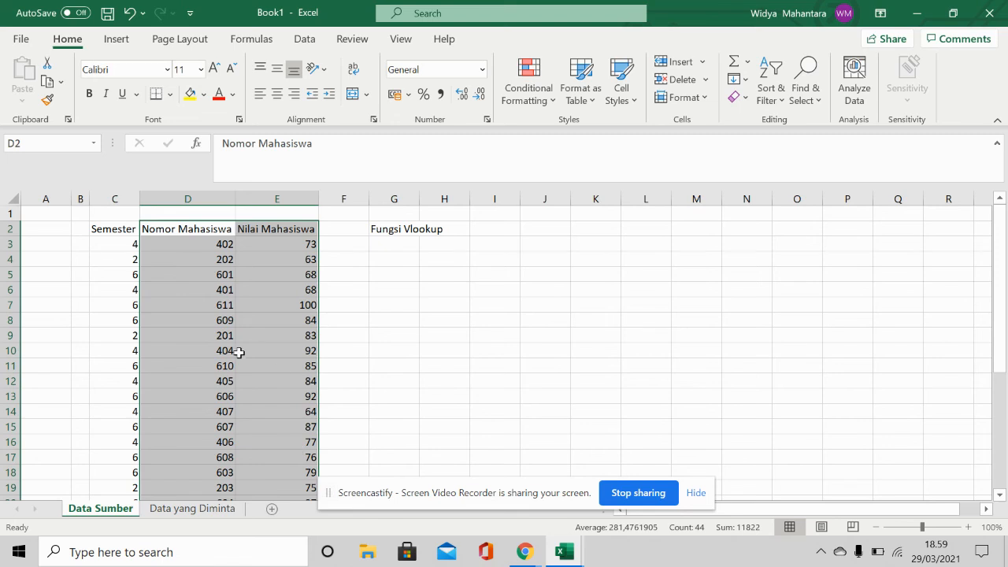
pyautogui.scroll(-3, 236, 355)
pyautogui.scroll(3, 236, 354)
pyautogui.click(393, 227)
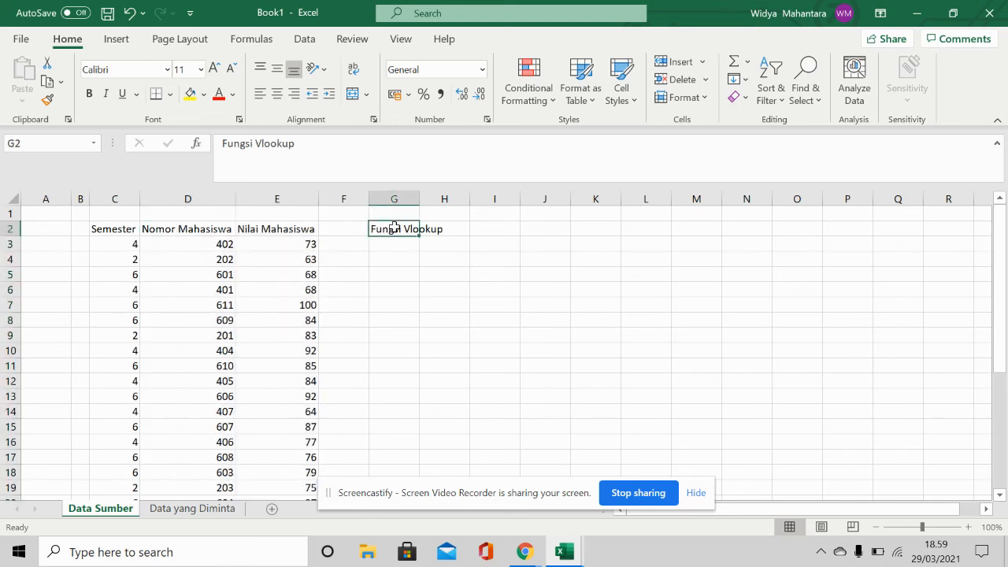
pyautogui.click(206, 509)
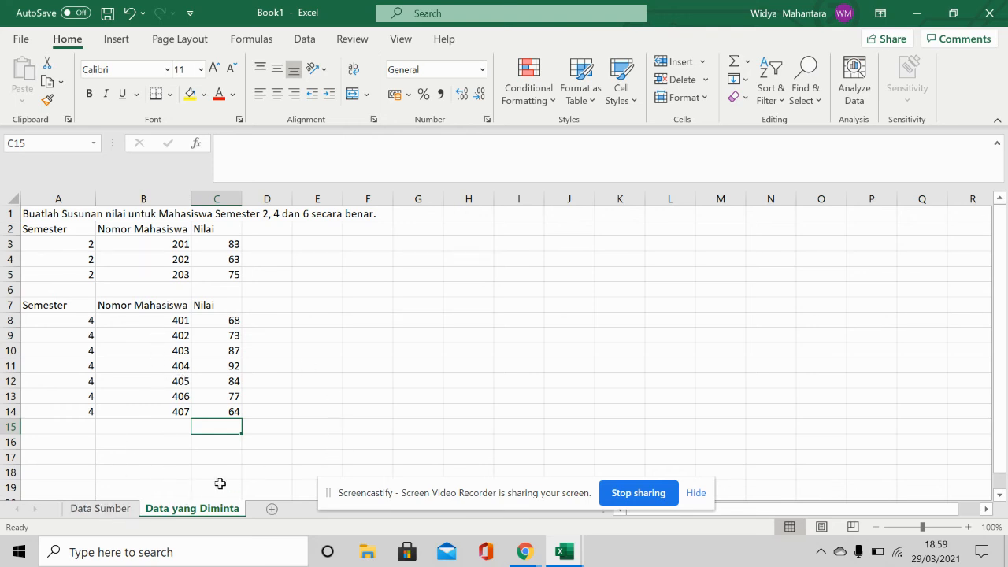
# - Insert a row below the semester 2 records on Data yang Diminta, with Semester 2 and Nomor Mahasiswa 204 in row 6
pyautogui.click(11, 290)
pyautogui.rightClick(10, 290)
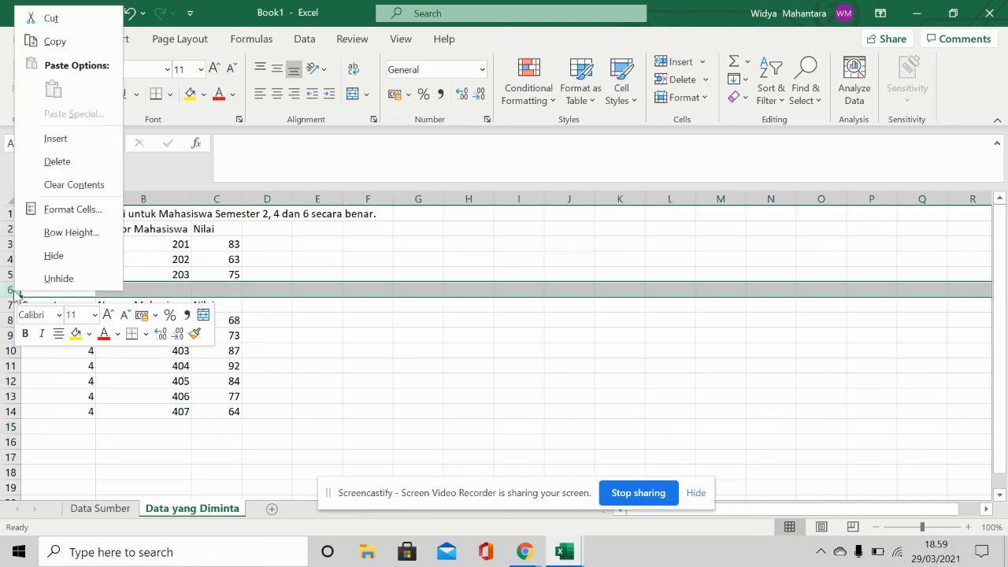
pyautogui.click(90, 138)
pyautogui.click(74, 289)
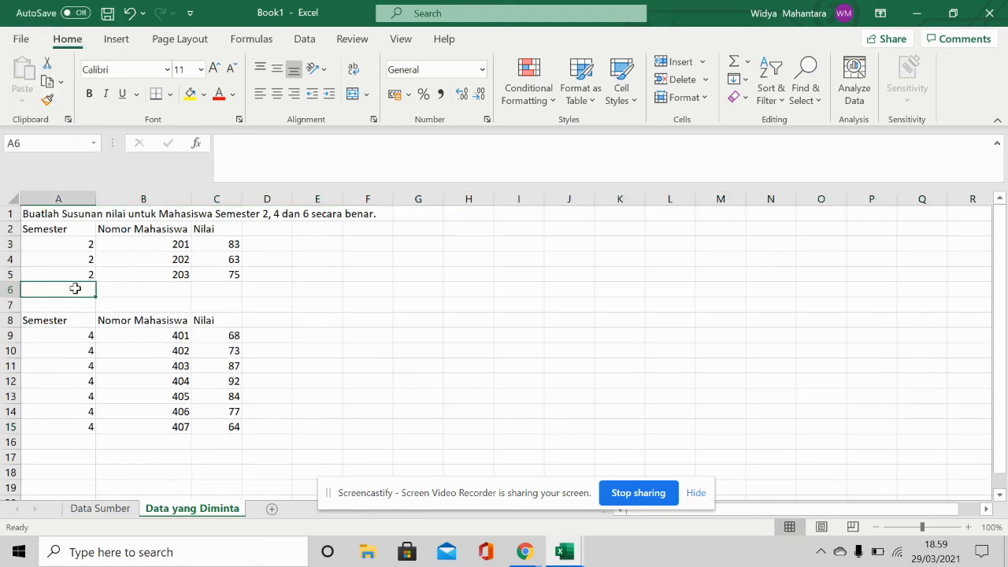
pyautogui.write('2')
pyautogui.press('Tab')
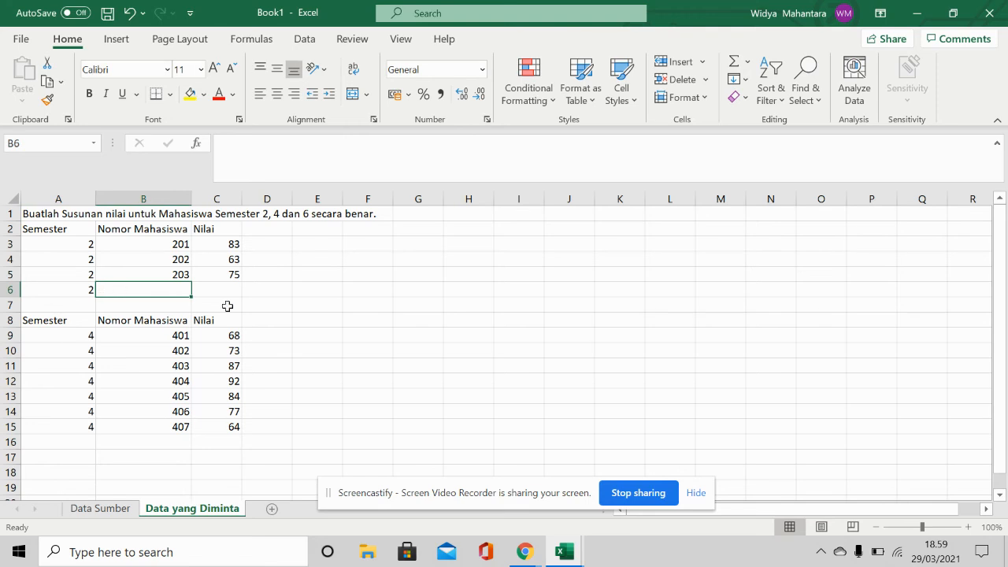
pyautogui.write('204')
pyautogui.press('Tab')
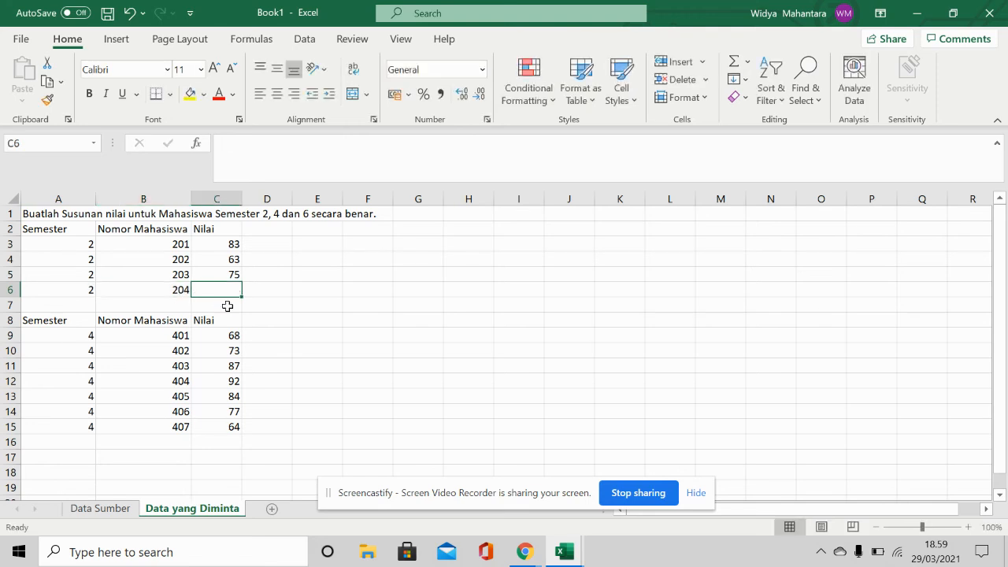
# - Check the student numbers on Data Sumber and fill the VLOOKUP formula from C5 down to C6 on Data yang Diminta
pyautogui.click(99, 508)
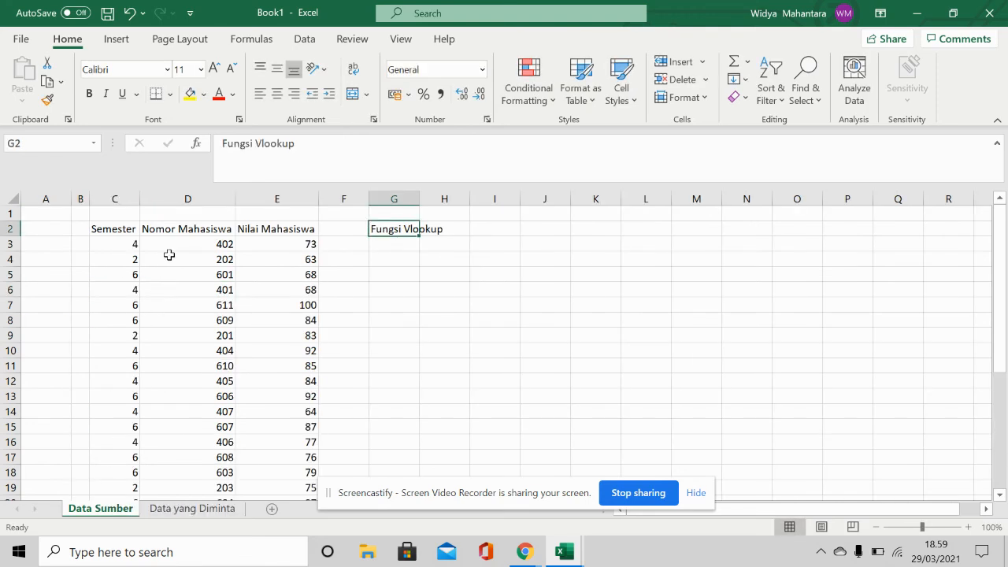
pyautogui.scroll(-3, 249, 250)
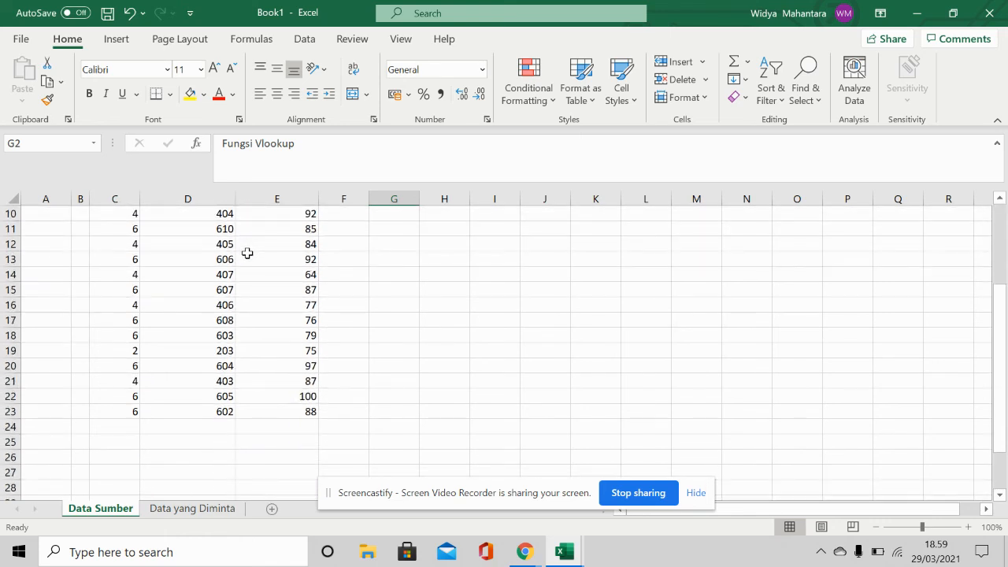
pyautogui.scroll(3, 247, 251)
pyautogui.click(192, 508)
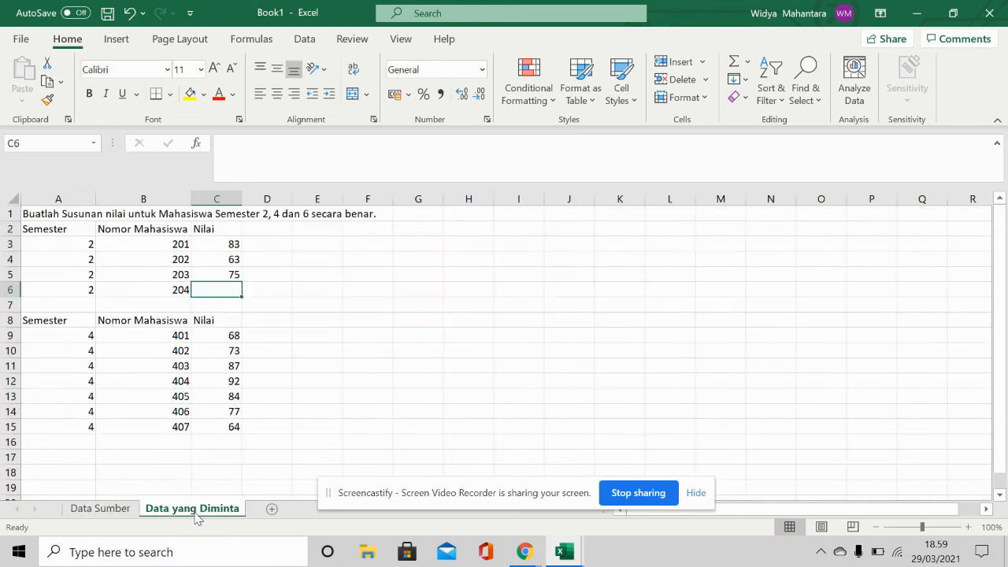
pyautogui.click(235, 276)
pyautogui.moveTo(244, 281); pyautogui.dragTo(240, 293)
pyautogui.click(216, 289)
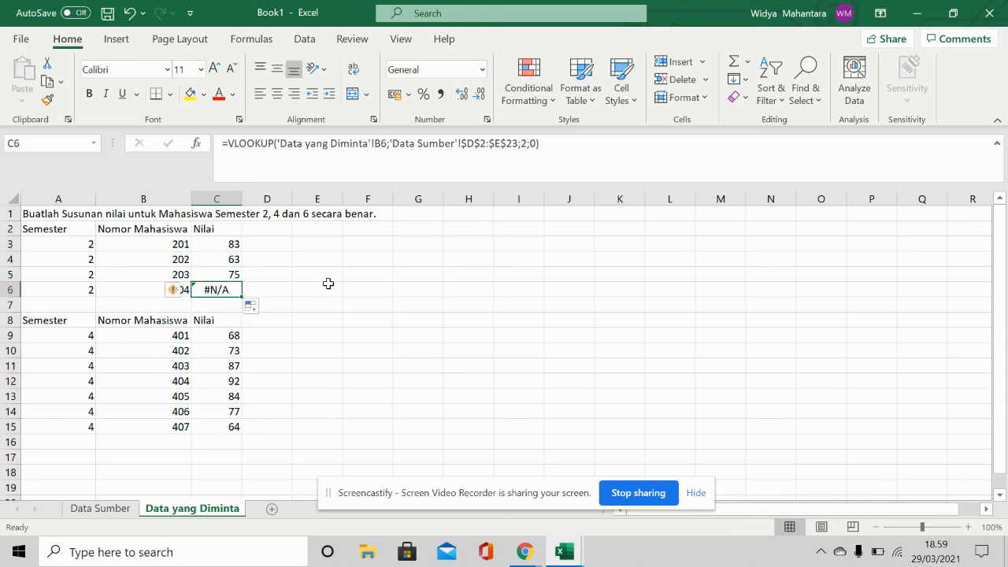
# - Check which error type and error-handling options Excel offers for cell C6
pyautogui.click(174, 291)
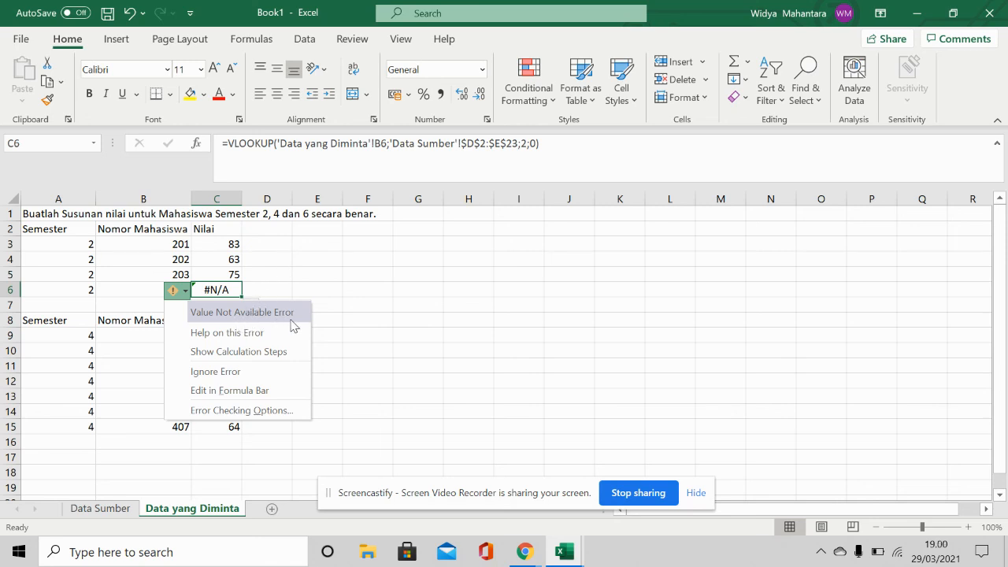
pyautogui.click(264, 277)
pyautogui.click(215, 289)
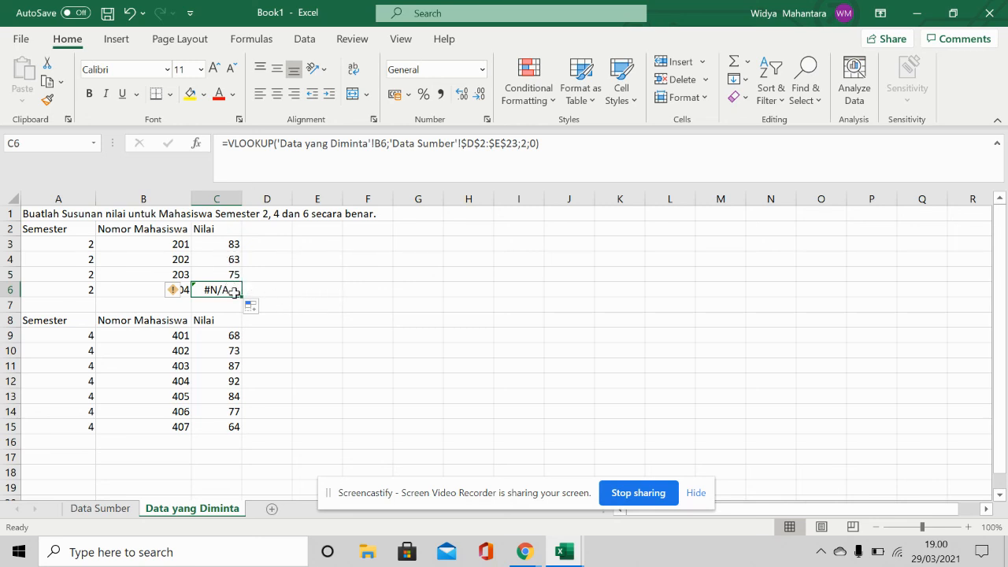
# - Wrap the VLOOKUP formula in C6 in IFNA with "0" as the fallback value and review the formula
pyautogui.click(229, 144)
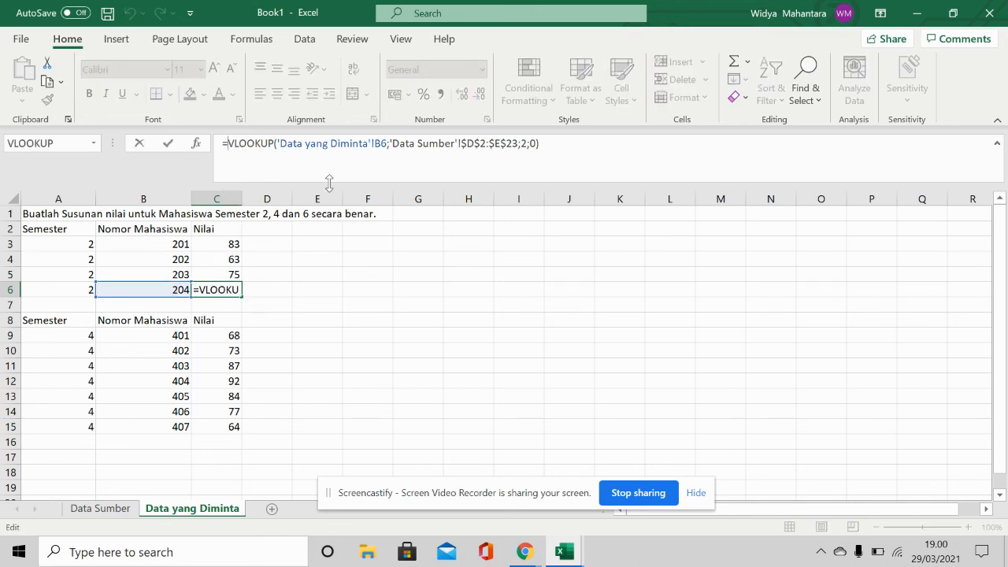
pyautogui.write('IFNA')
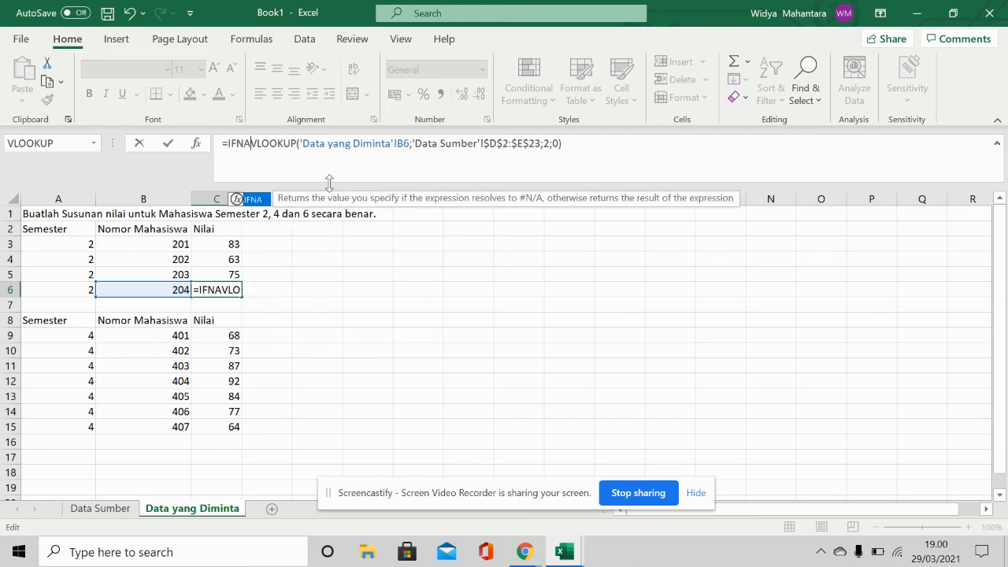
pyautogui.write('(')
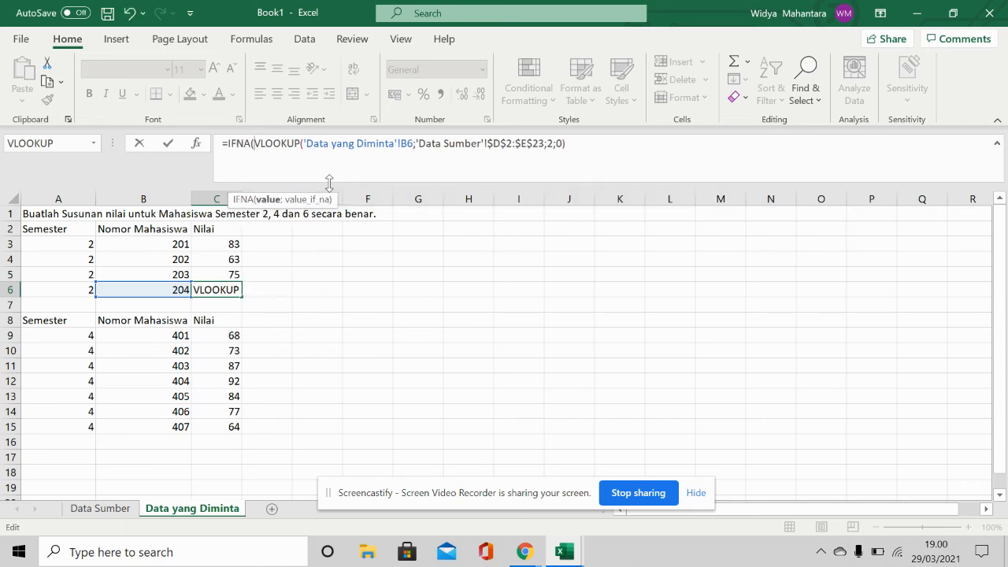
pyautogui.click(572, 143)
pyautogui.write(');')
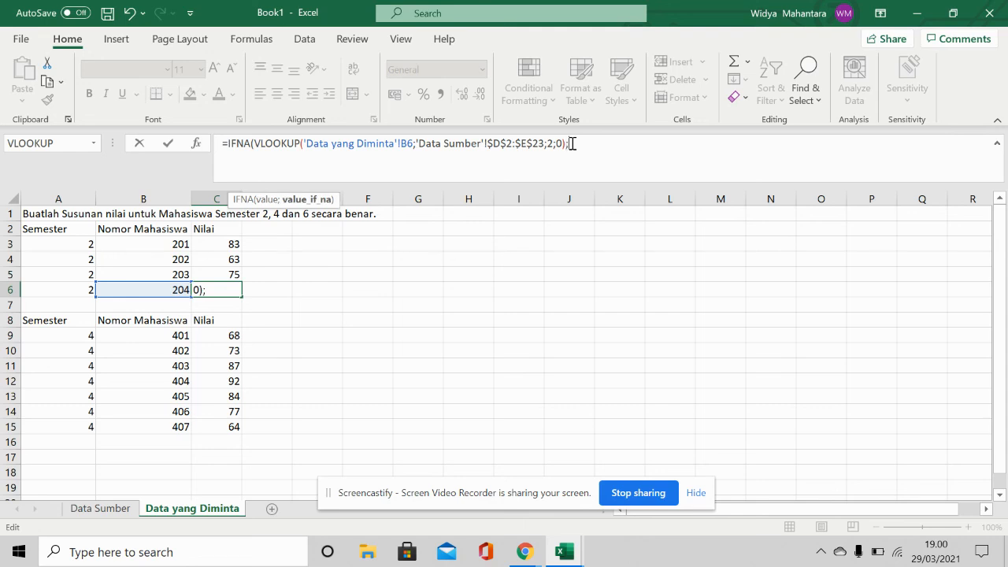
pyautogui.write('"0")')
pyautogui.press('Return')
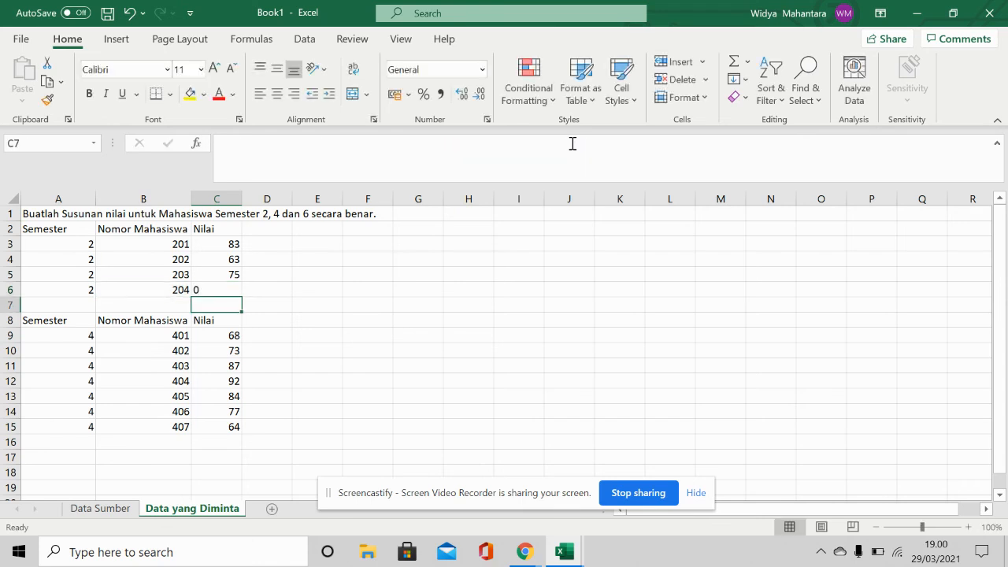
pyautogui.click(223, 289)
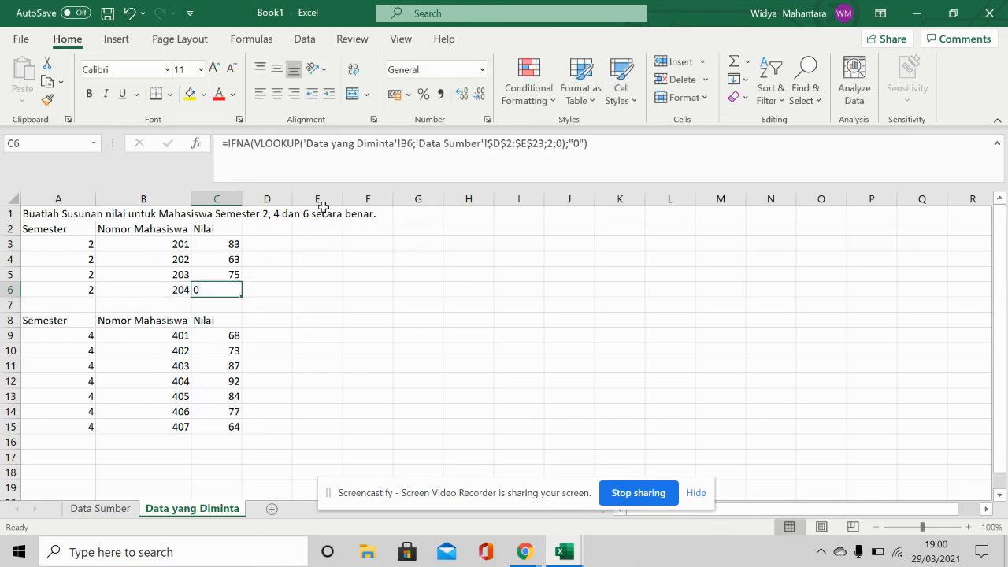
pyautogui.click(256, 146)
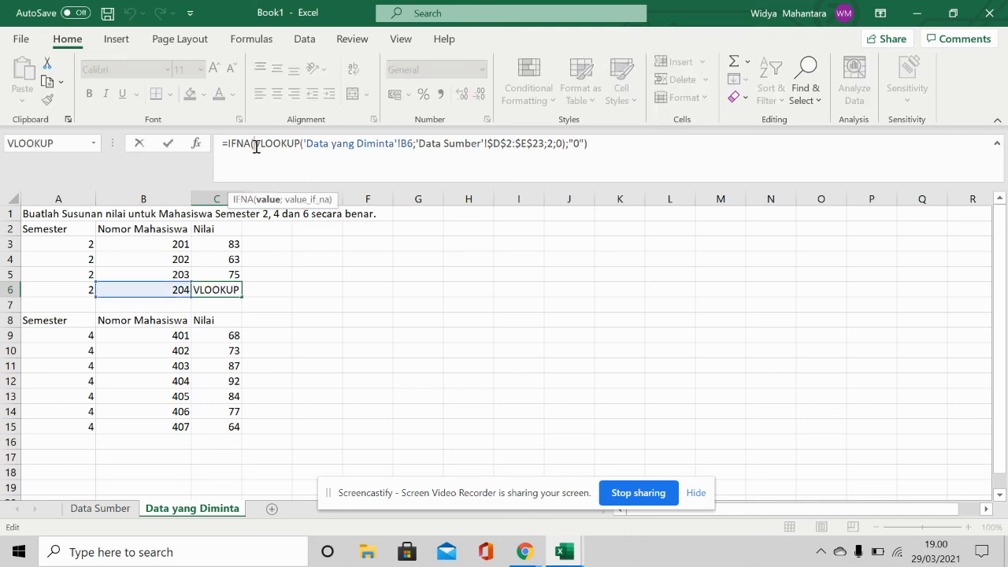
pyautogui.press('Return')
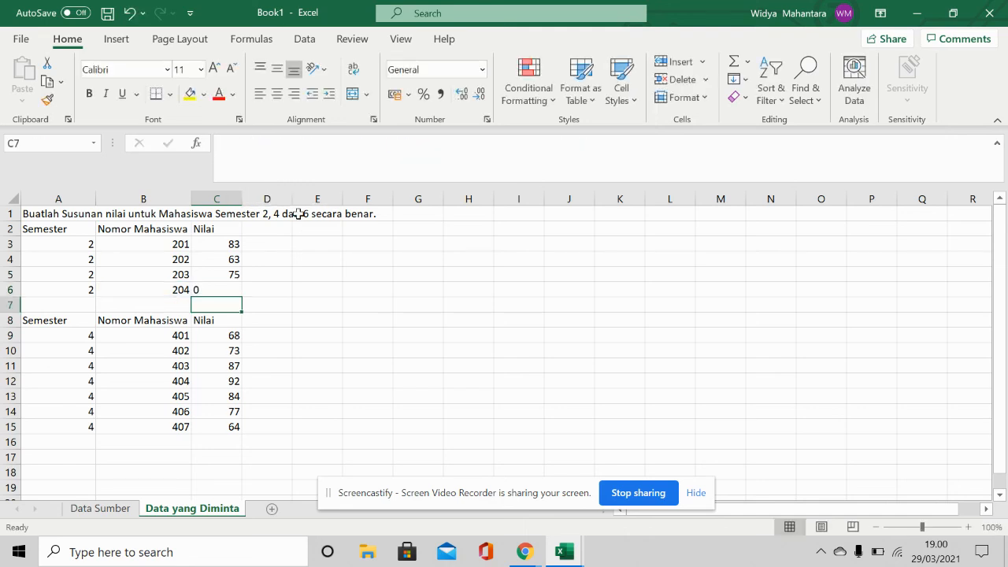
# - Remove the IFNA wrapper and its "0" fallback from C6, leaving only the VLOOKUP formula
pyautogui.click(211, 288)
pyautogui.click(254, 147)
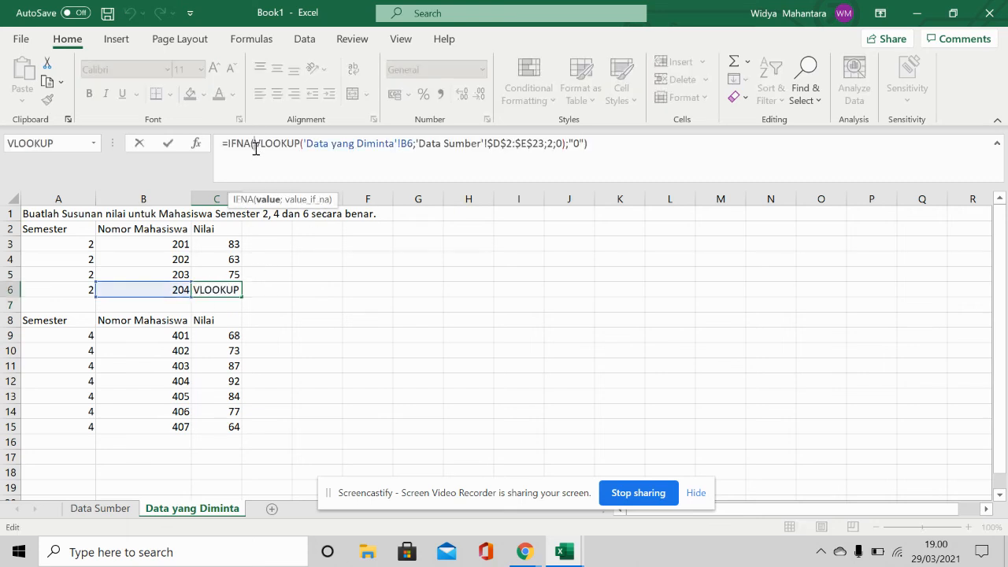
pyautogui.press('BackSpace')
pyautogui.press('BackSpace')
pyautogui.press('BackSpace')
pyautogui.press('BackSpace')
pyautogui.press('BackSpace')
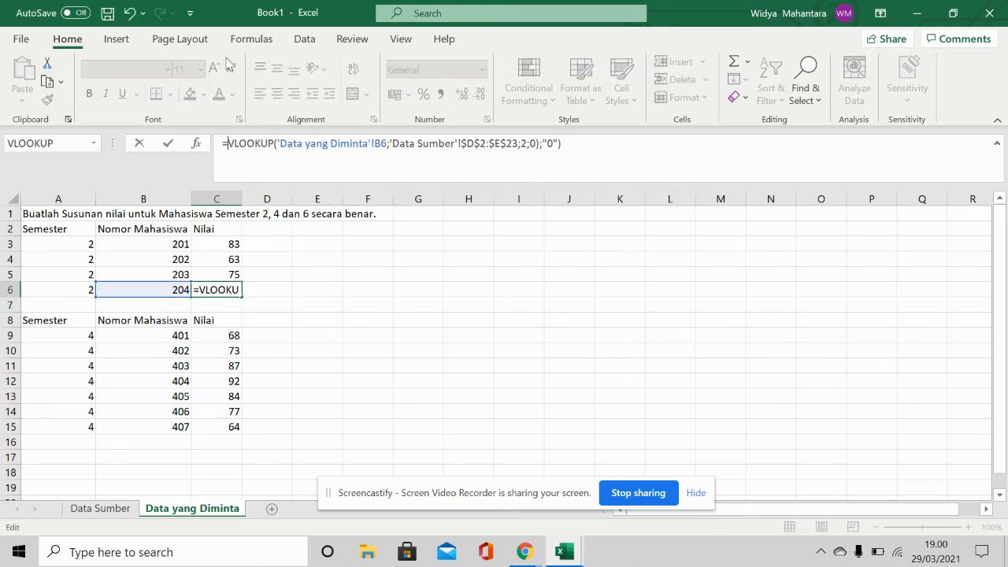
pyautogui.click(573, 149)
pyautogui.press('BackSpace')
pyautogui.press('BackSpace')
pyautogui.press('BackSpace')
pyautogui.press('Return')
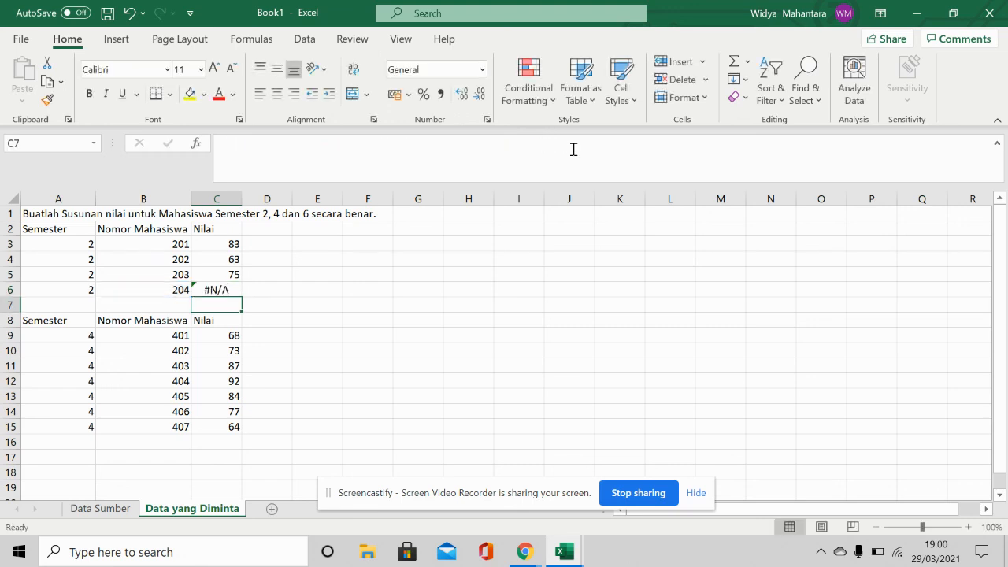
# - Review the semester 2 and semester 4 Nilai formulas on Data yang Diminta and the source table on Data Sumber
pyautogui.click(220, 289)
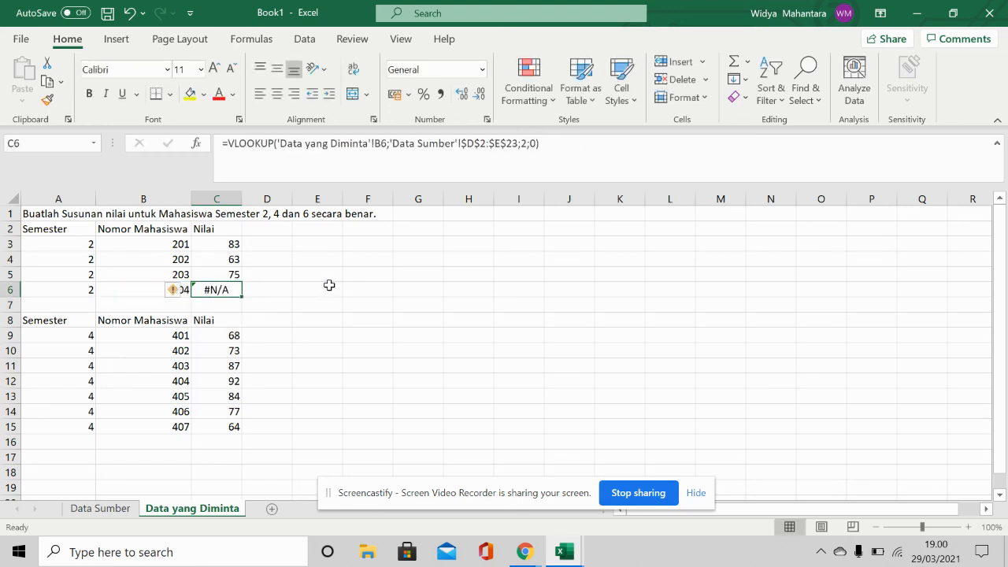
pyautogui.click(232, 274)
pyautogui.moveTo(233, 245); pyautogui.dragTo(230, 273)
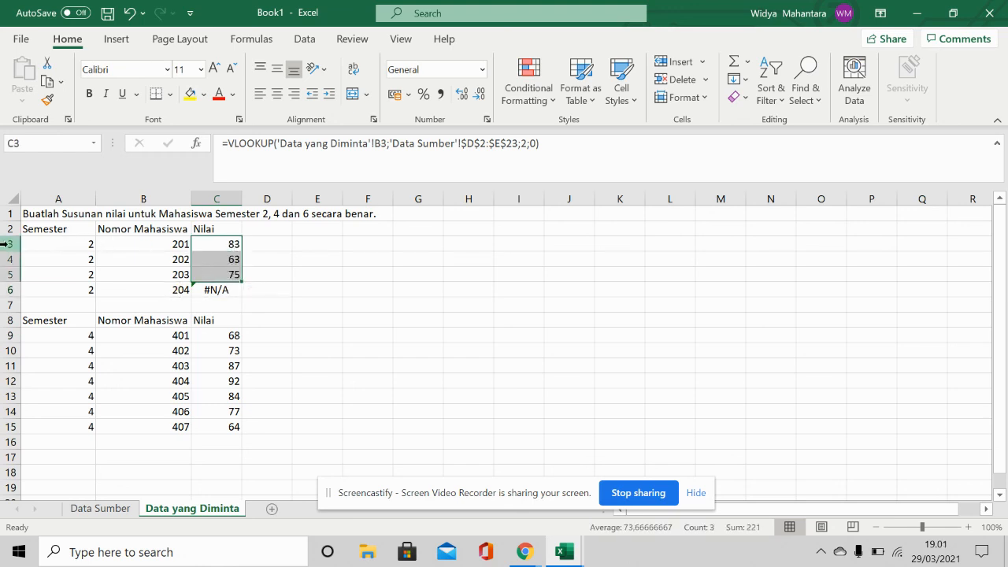
pyautogui.moveTo(5, 244); pyautogui.dragTo(10, 289)
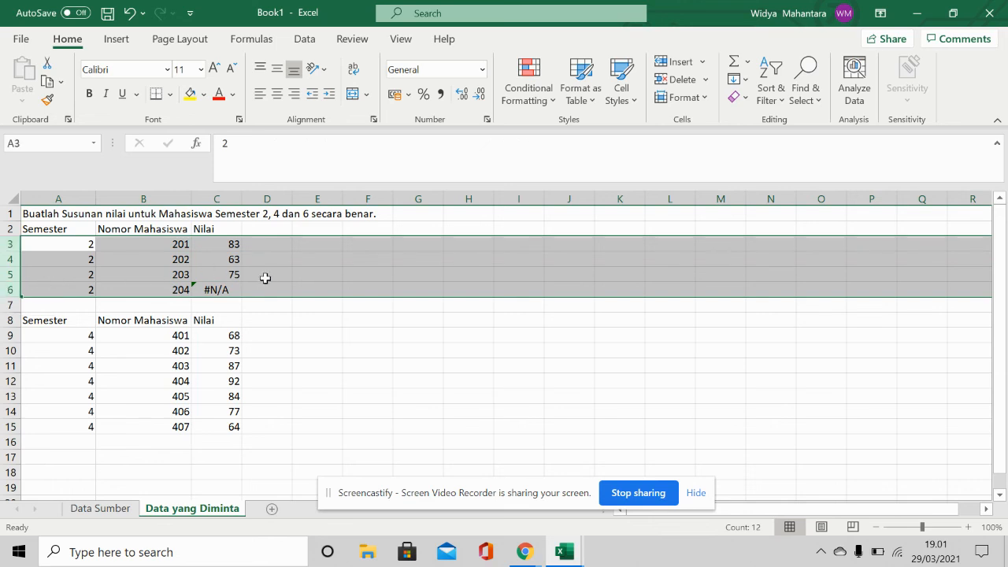
pyautogui.click(227, 335)
pyautogui.moveTo(227, 334); pyautogui.dragTo(232, 424)
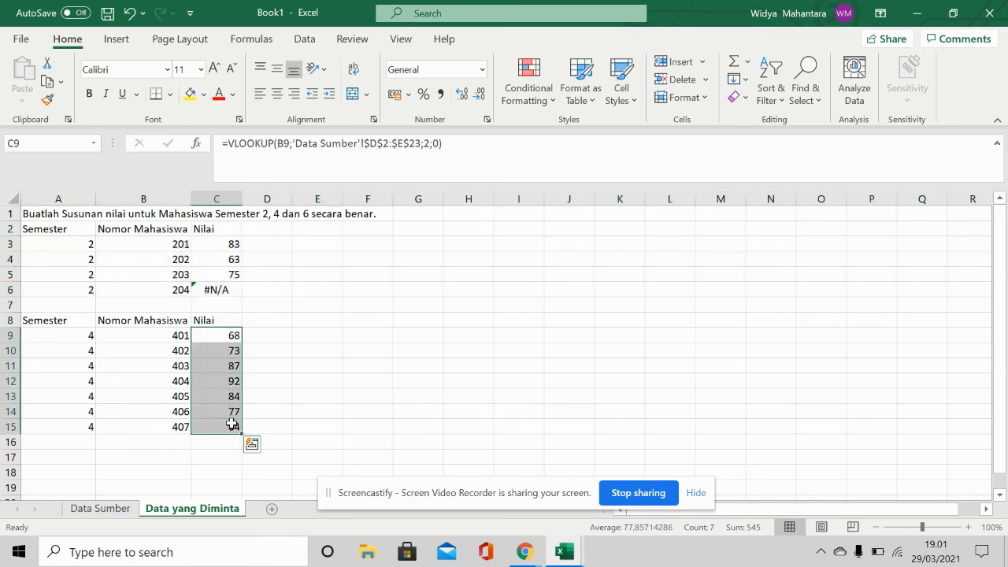
pyautogui.click(103, 508)
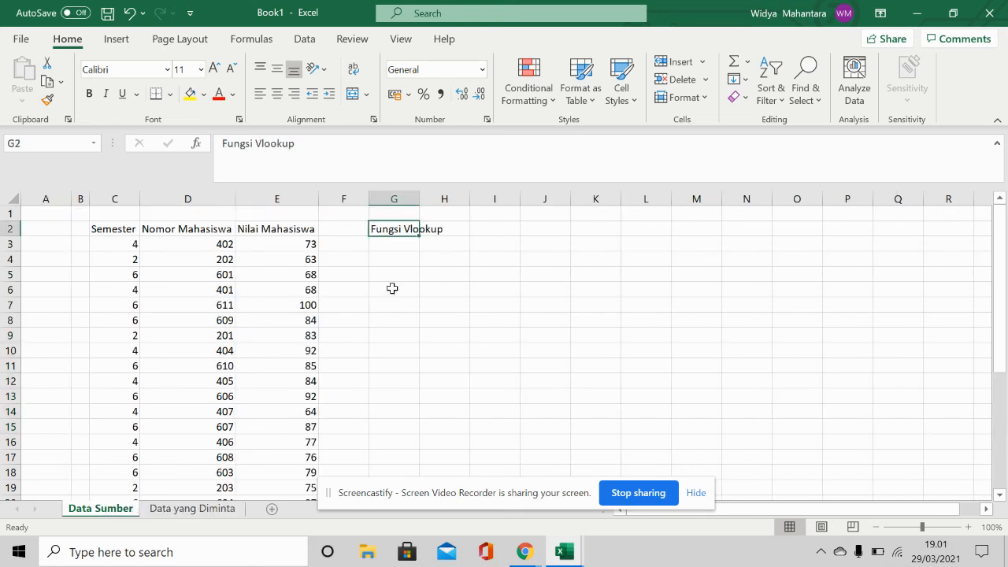
pyautogui.click(201, 510)
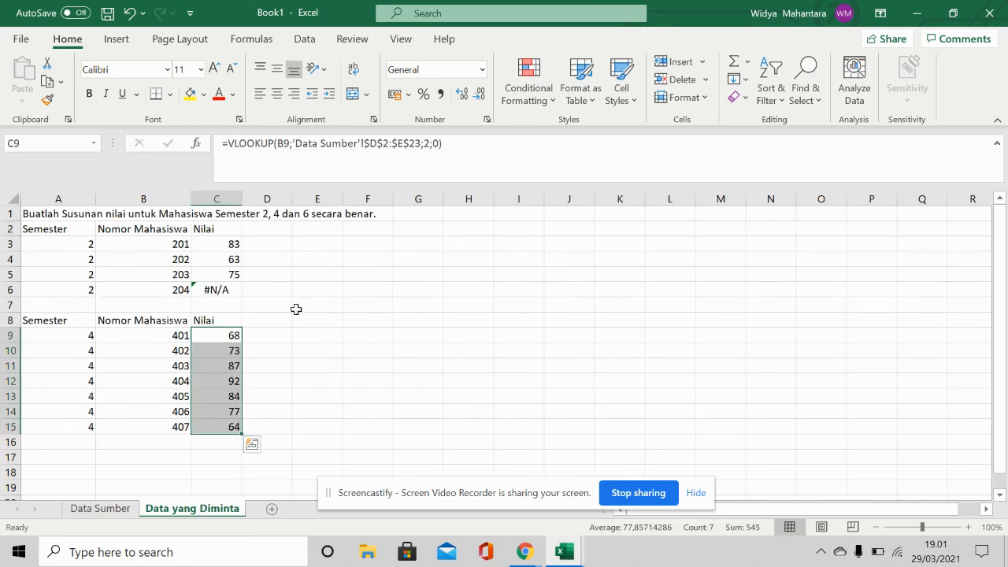
# - Enter the function names LEFT, MID and RIGHT in cells E3, E4 and E5 beside the semester 2 table
pyautogui.click(331, 246)
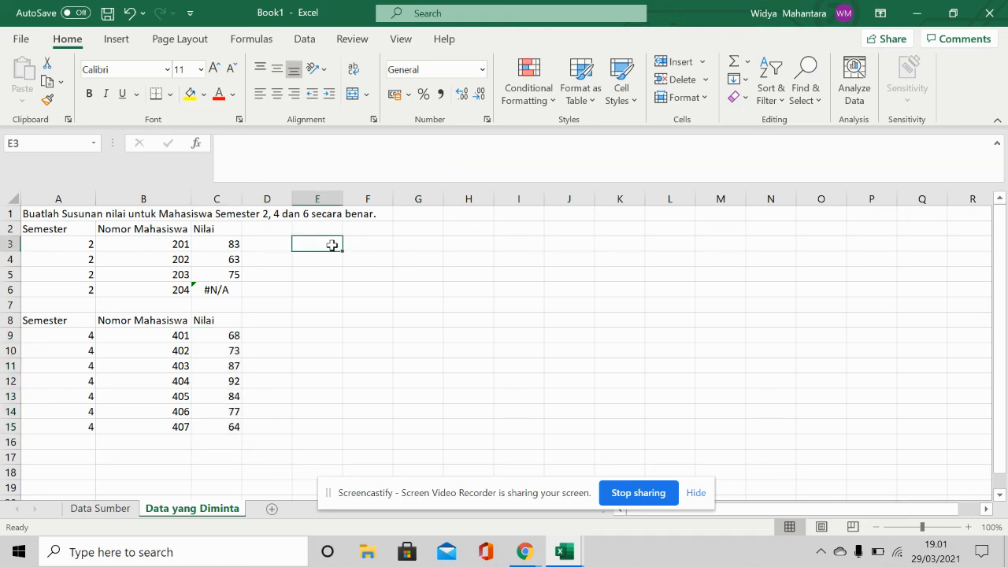
pyautogui.click(157, 244)
pyautogui.click(323, 243)
pyautogui.write('LEFT')
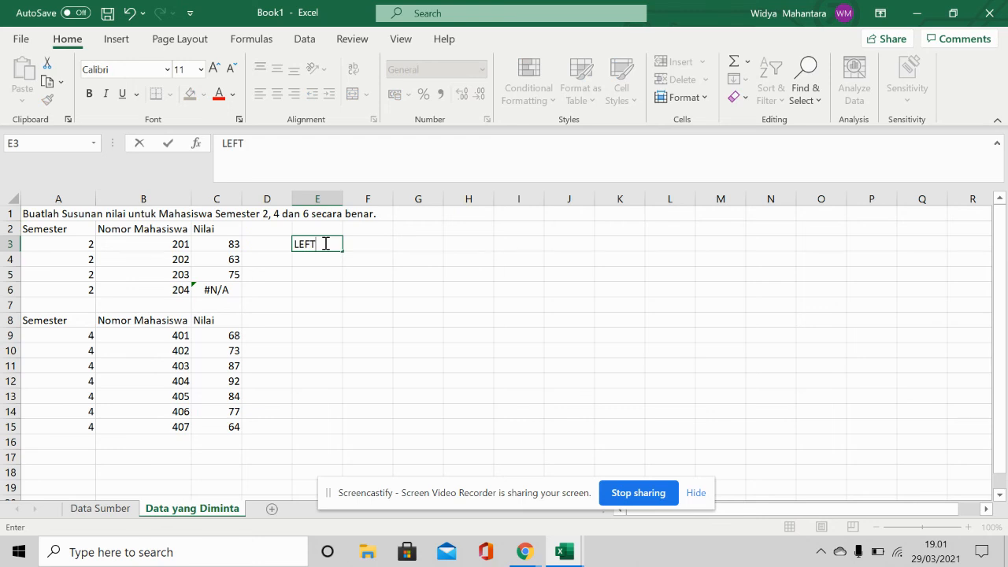
pyautogui.press('Return')
pyautogui.write('MID')
pyautogui.press('Return')
pyautogui.write('R')
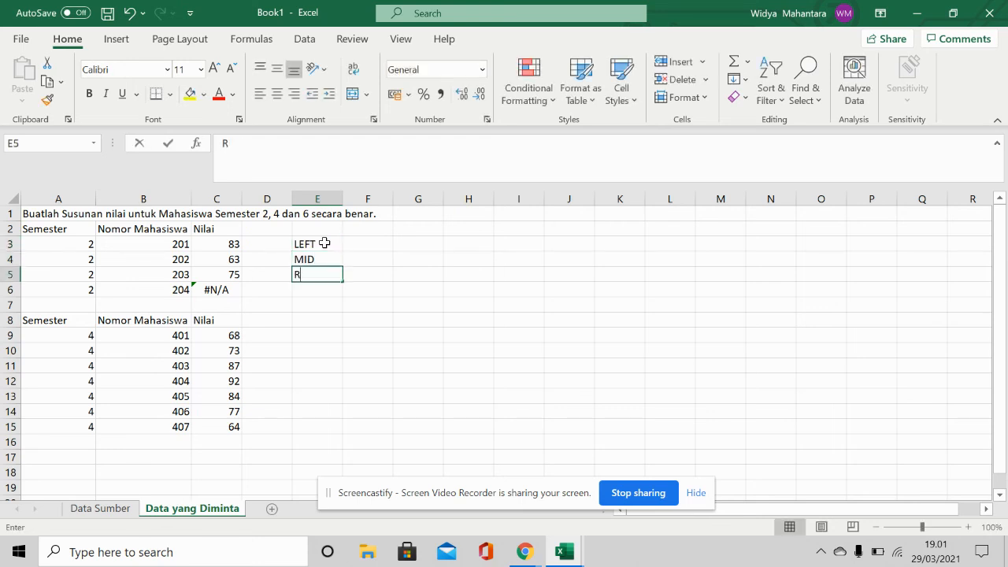
pyautogui.write('IGHT')
pyautogui.press('Return')
# - Review the function names in E3:E5 and the VLOOKUP formula in C3
pyautogui.click(324, 242)
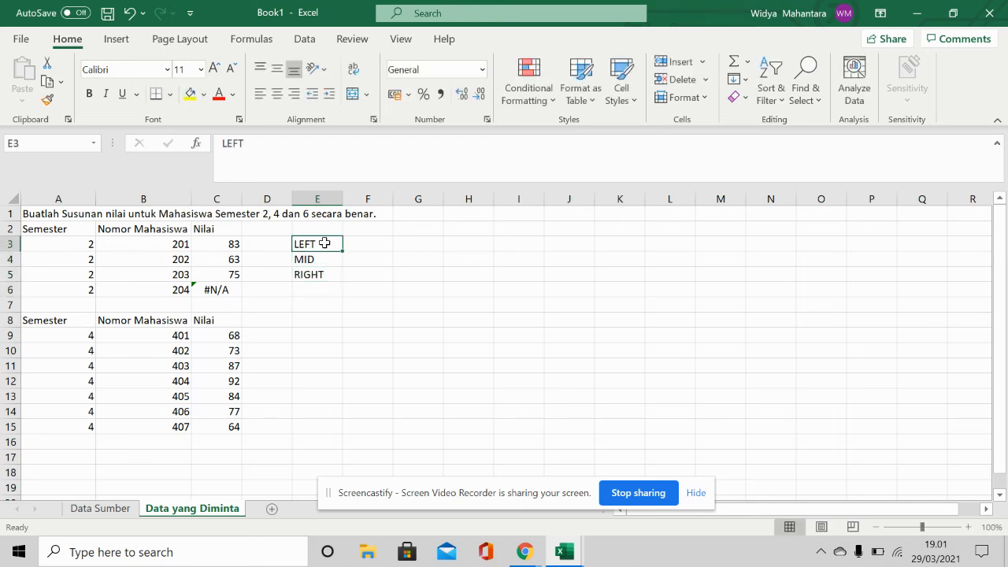
pyautogui.moveTo(323, 243); pyautogui.dragTo(335, 284)
pyautogui.moveTo(333, 241); pyautogui.dragTo(331, 275)
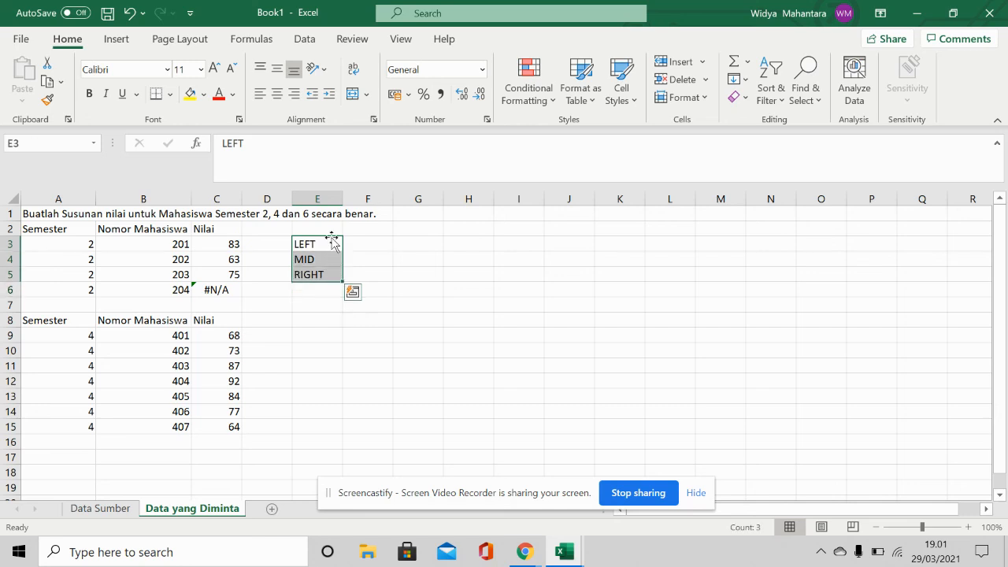
pyautogui.click(221, 247)
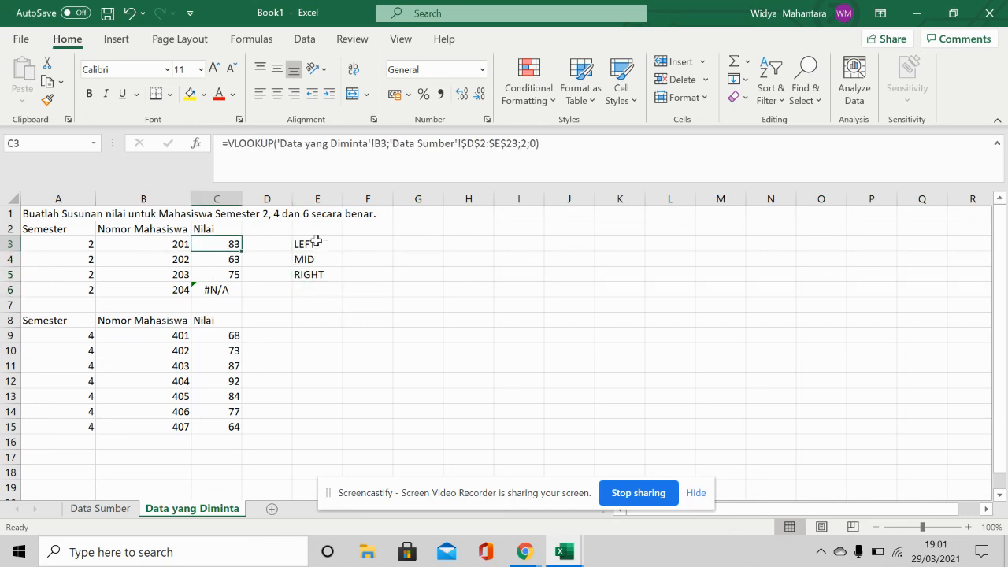